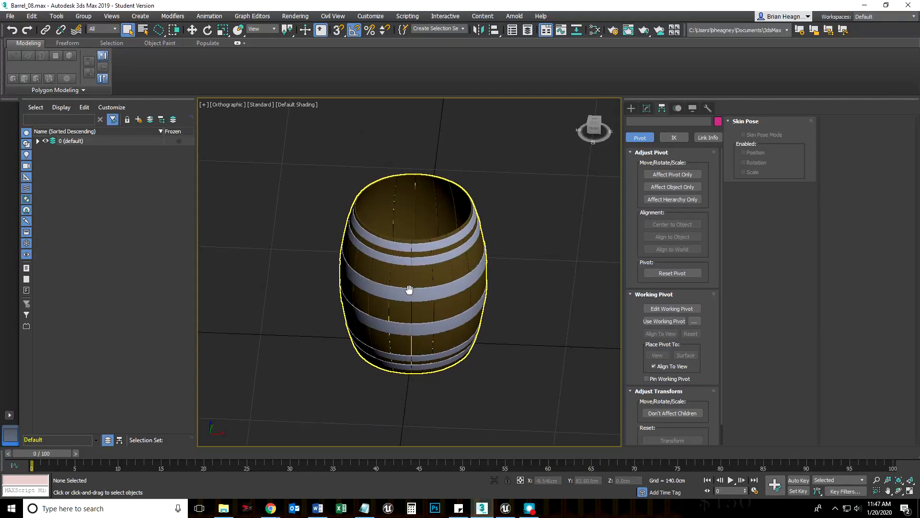
# Clone the barrel along the X axis as a single copy named Top001
pyautogui.scroll(2, 362, 317)
pyautogui.moveTo(378, 344); pyautogui.dragTo(358, 314, button='middle')
pyautogui.scroll(-2, 357, 318)
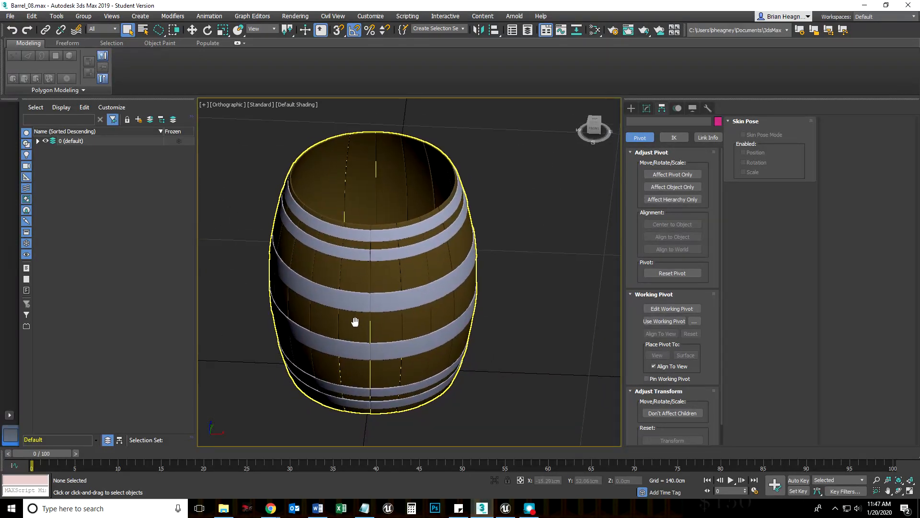
pyautogui.scroll(-2, 363, 343)
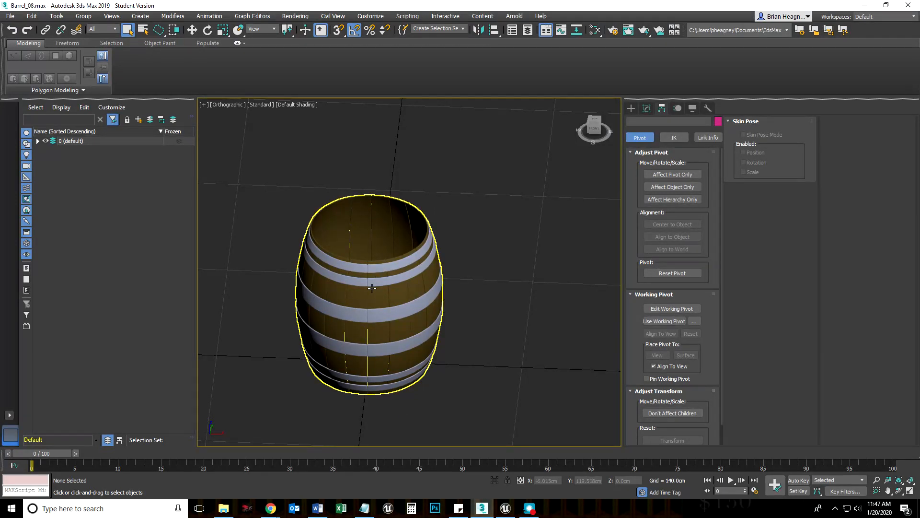
pyautogui.moveTo(365, 319); pyautogui.dragTo(340, 306, button='middle')
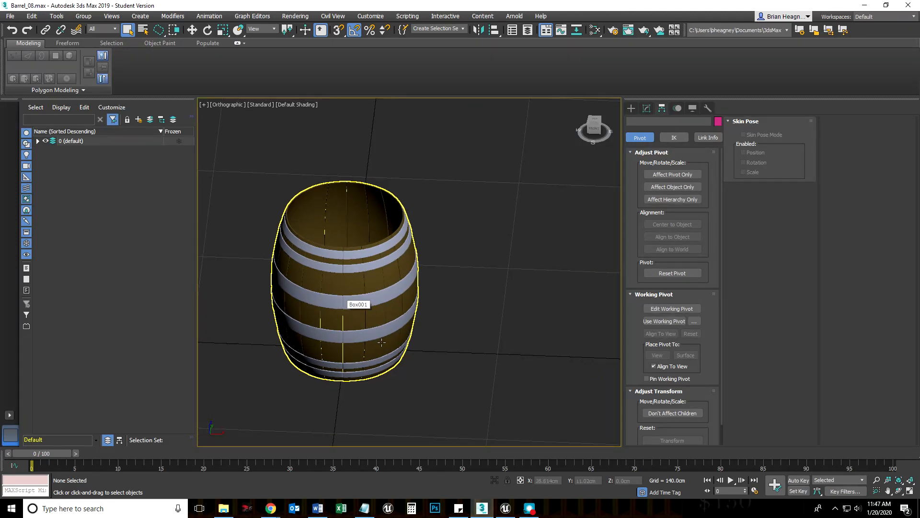
pyautogui.click(379, 307)
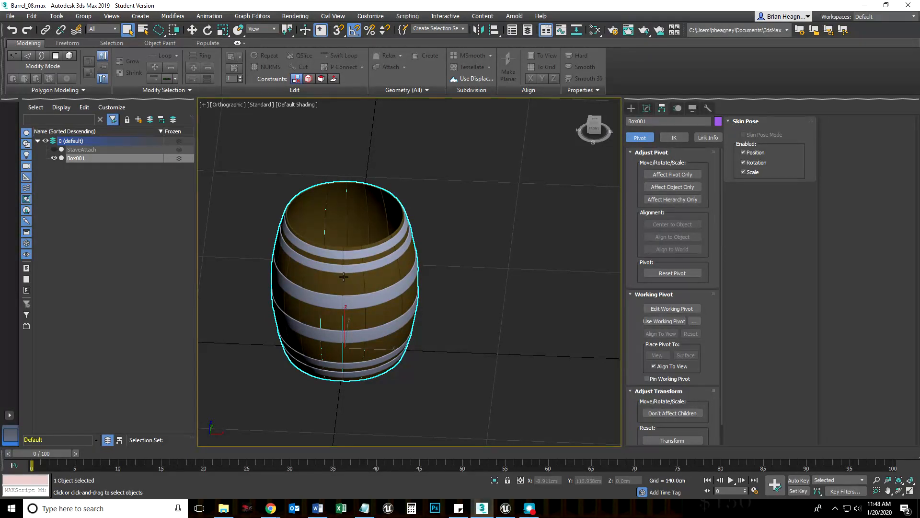
pyautogui.press('w')
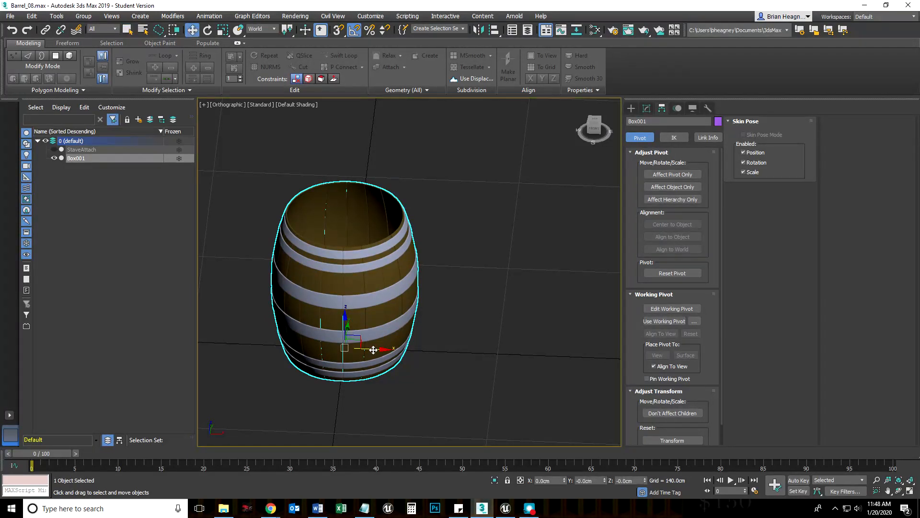
pyautogui.keyDown('shift'); pyautogui.moveTo(373, 350); pyautogui.dragTo(526, 355); pyautogui.keyUp('shift')
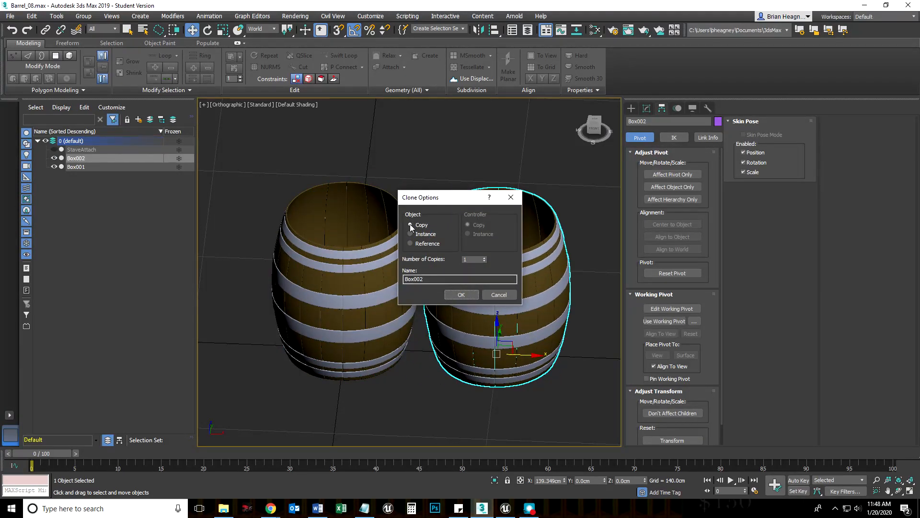
pyautogui.click(381, 273)
pyautogui.write('Top001')
pyautogui.press('Return')
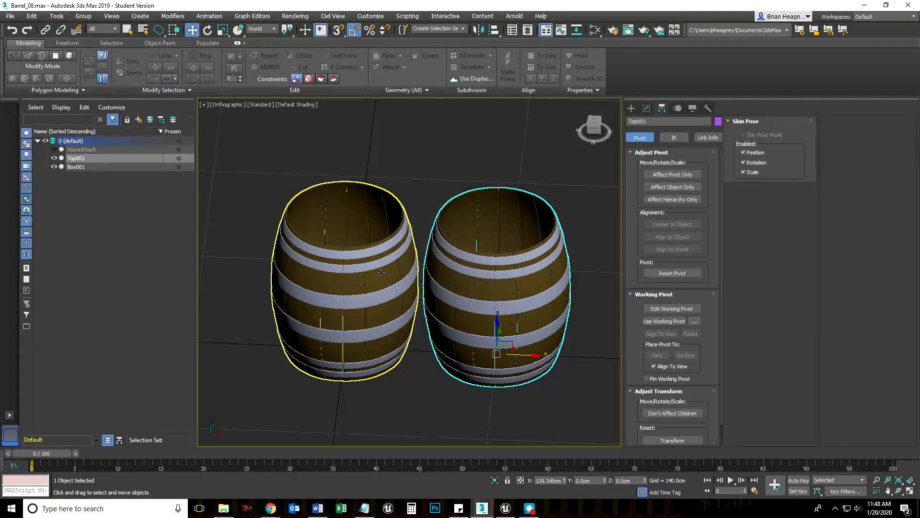
# Delete the uppermost Edit Poly and both Bend modifiers from Top001, leaving a single straight plank
pyautogui.click(646, 109)
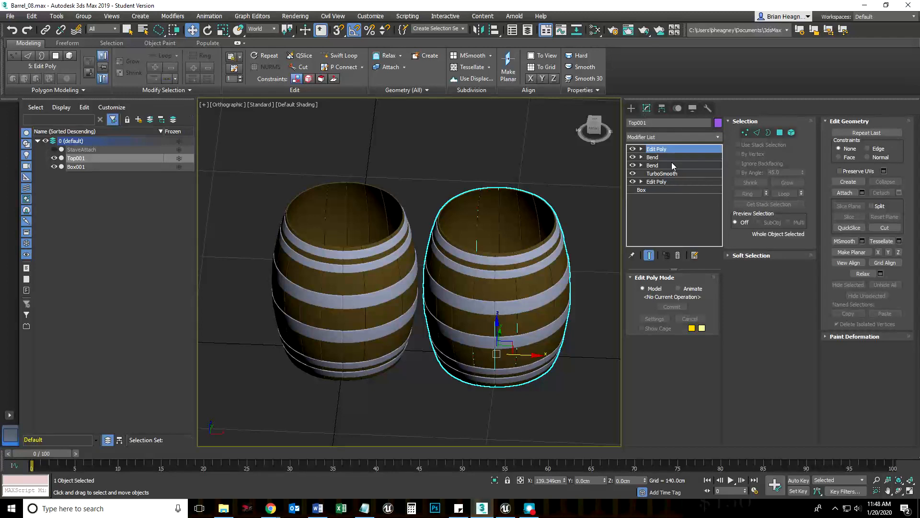
pyautogui.click(678, 255)
pyautogui.click(678, 256)
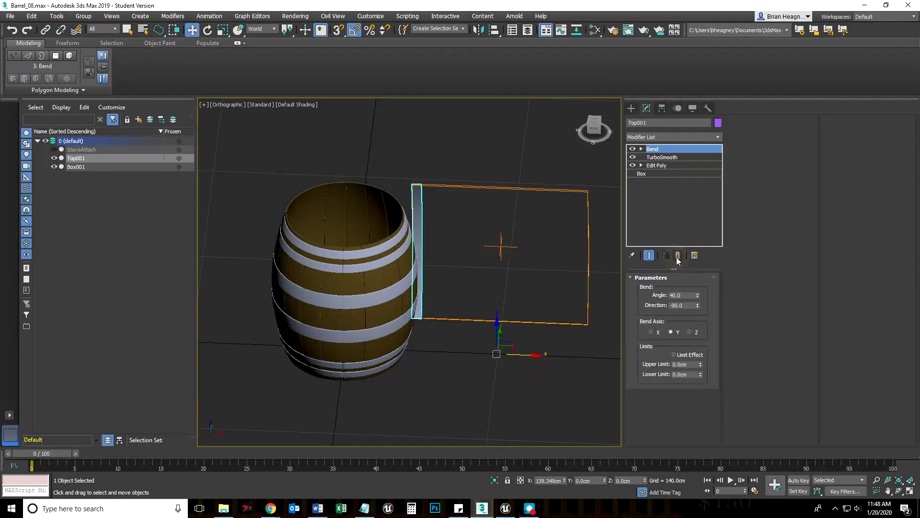
pyautogui.click(678, 256)
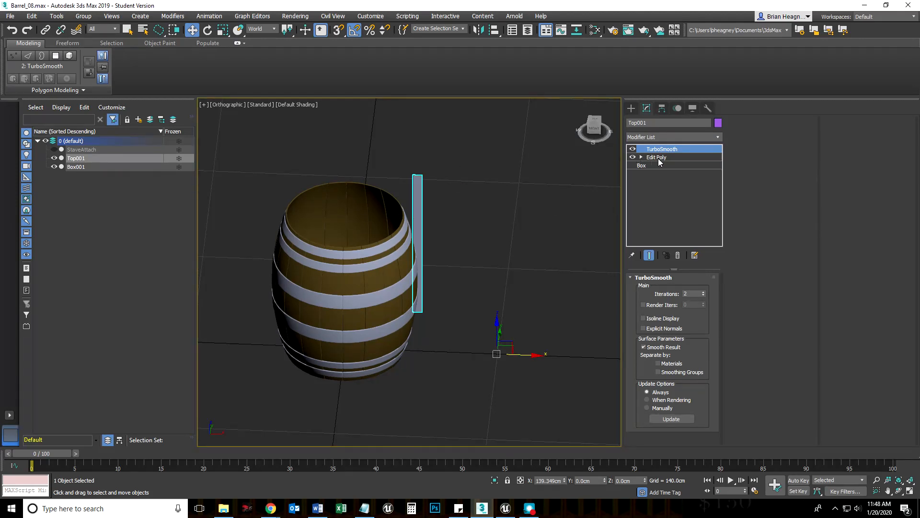
# Center the pivot of the Top001 plank to the object
pyautogui.click(662, 107)
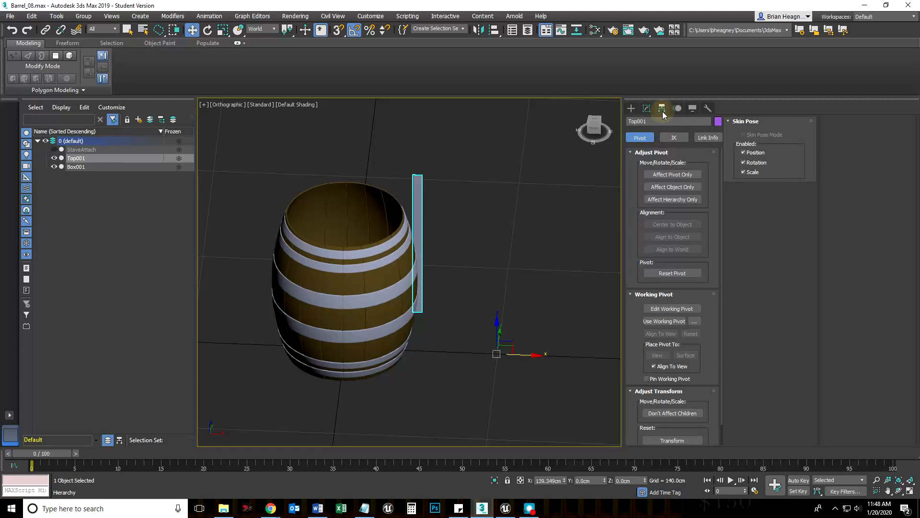
pyautogui.keyDown('alt'); pyautogui.moveTo(529, 291); pyautogui.dragTo(492, 292, button='middle'); pyautogui.keyUp('alt')
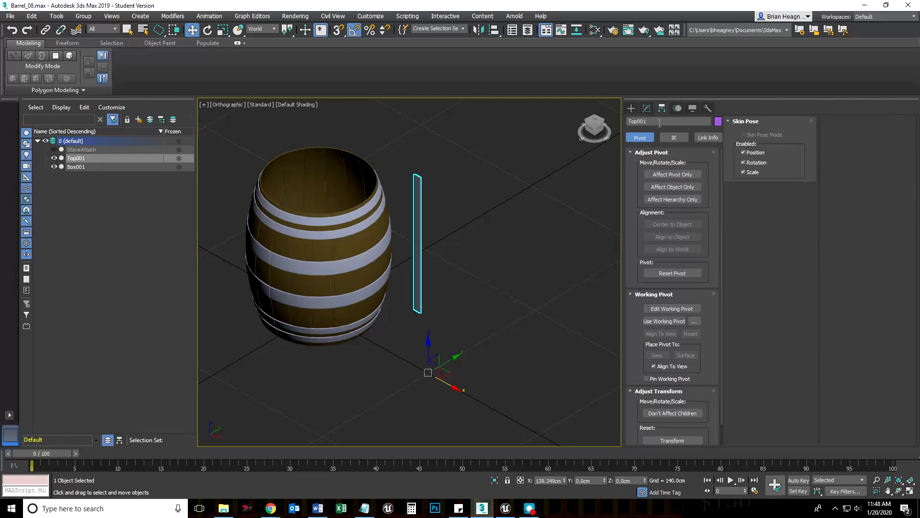
pyautogui.click(667, 175)
pyautogui.click(671, 225)
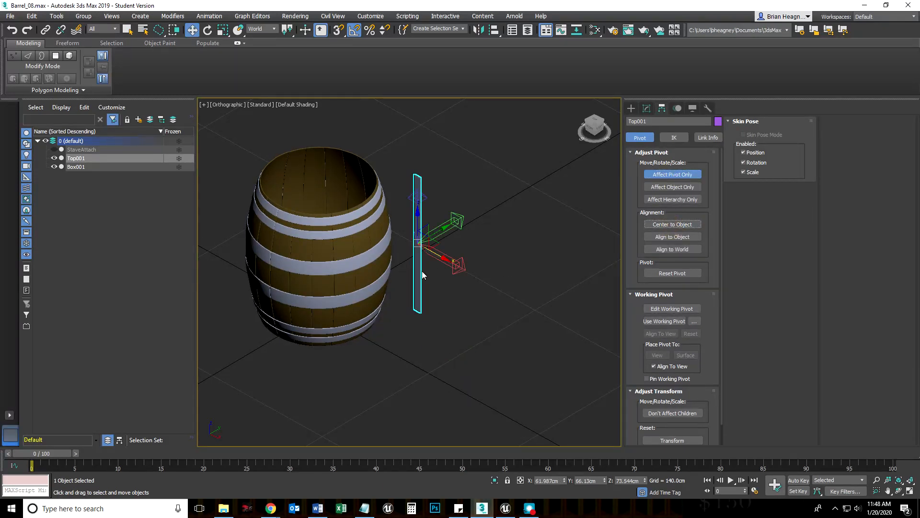
pyautogui.click(659, 176)
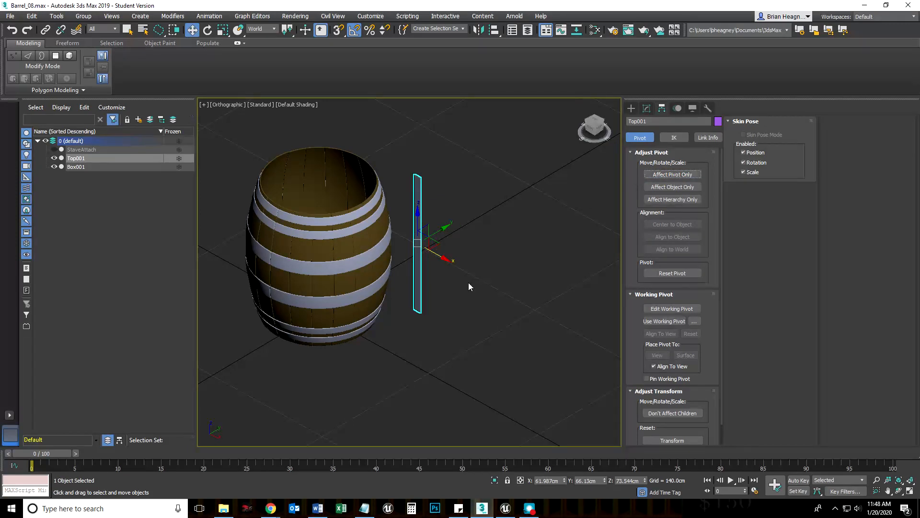
# Rotate the plank 90 degrees about X and position it across the barrel's opening at a height of about 140.6 cm
pyautogui.press('e')
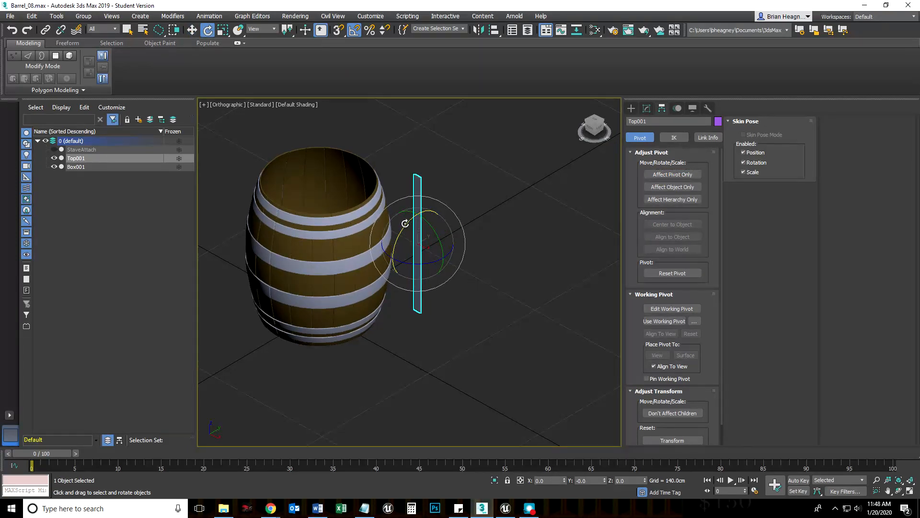
pyautogui.moveTo(408, 225); pyautogui.dragTo(388, 266)
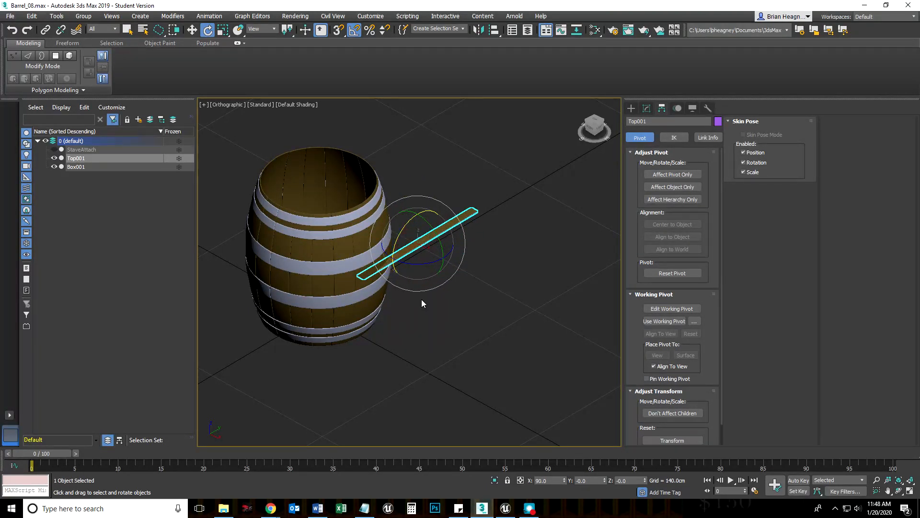
pyautogui.press('t')
pyautogui.press('w')
pyautogui.moveTo(493, 187); pyautogui.dragTo(378, 269)
pyautogui.press('f')
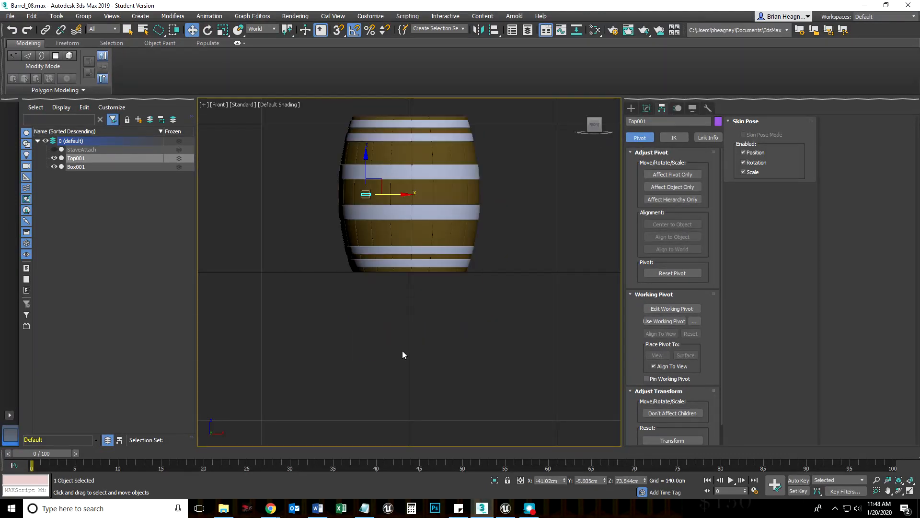
pyautogui.moveTo(366, 172); pyautogui.dragTo(366, 100)
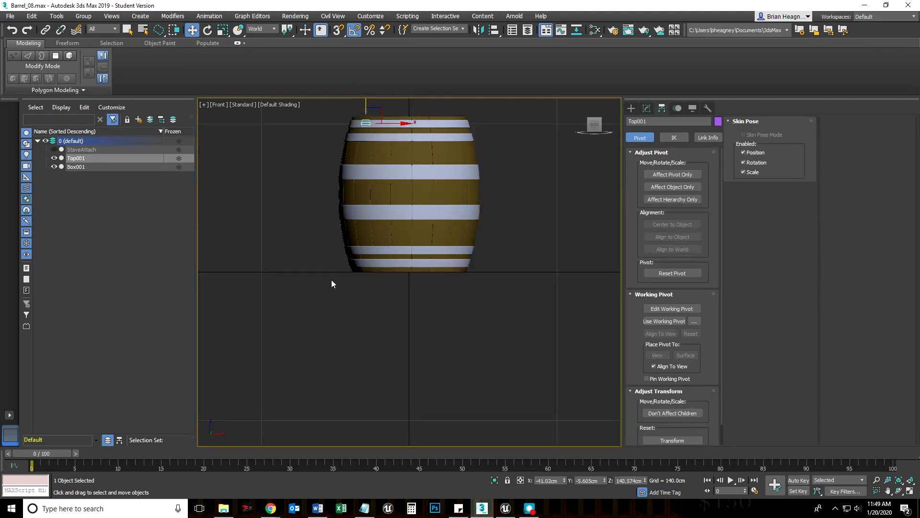
# Set the plank's base Box width to 30 cm, accepting the topology change
pyautogui.press('t')
pyautogui.scroll(3, 424, 355)
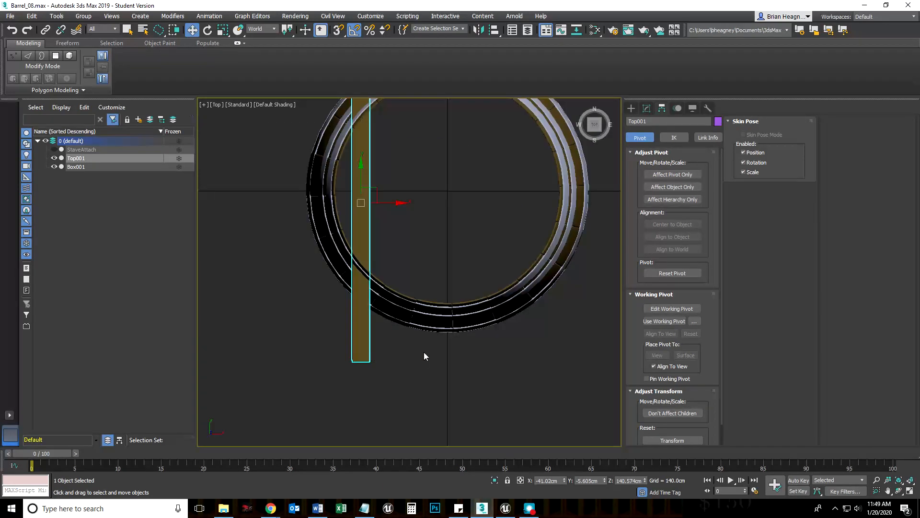
pyautogui.scroll(-4, 382, 351)
pyautogui.scroll(2, 417, 318)
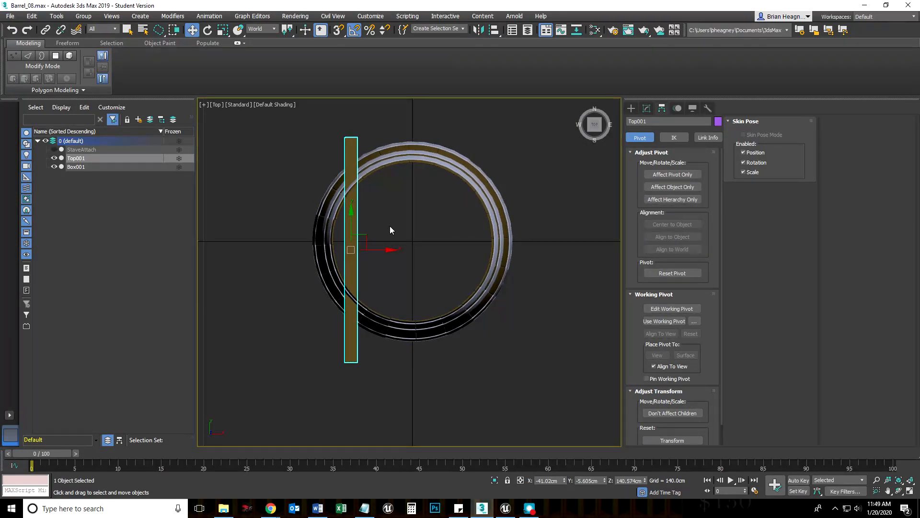
pyautogui.click(647, 109)
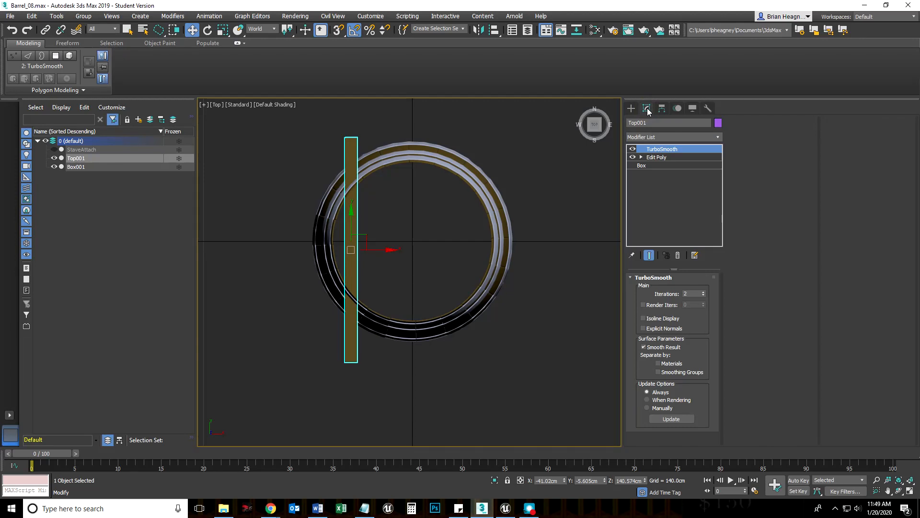
pyautogui.click(648, 166)
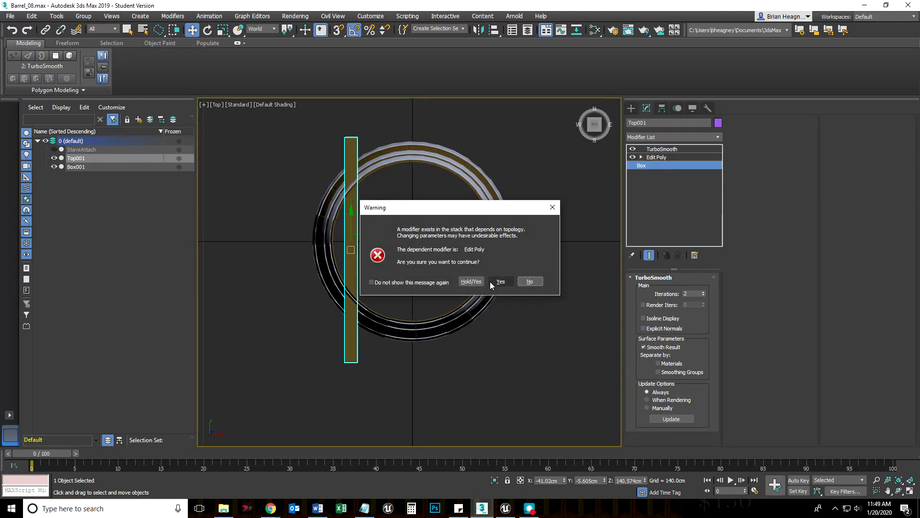
pyautogui.click(501, 283)
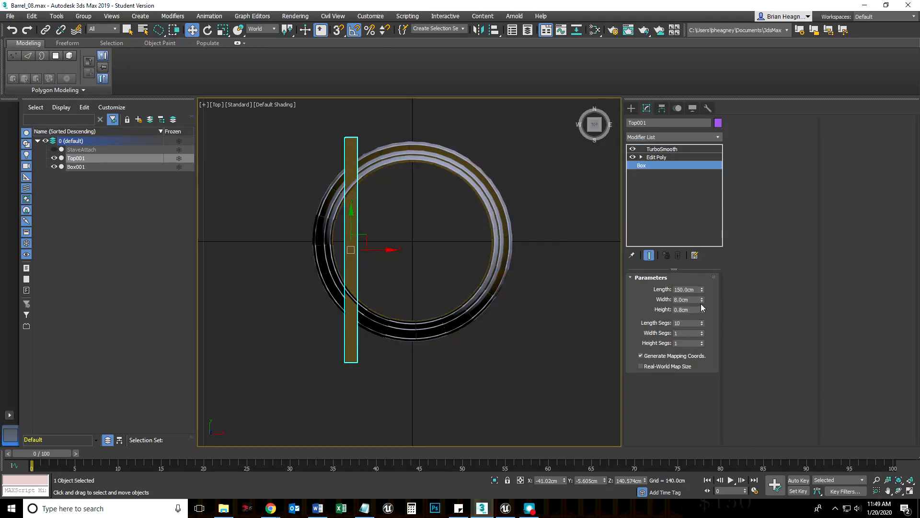
pyautogui.moveTo(702, 301); pyautogui.dragTo(695, 282)
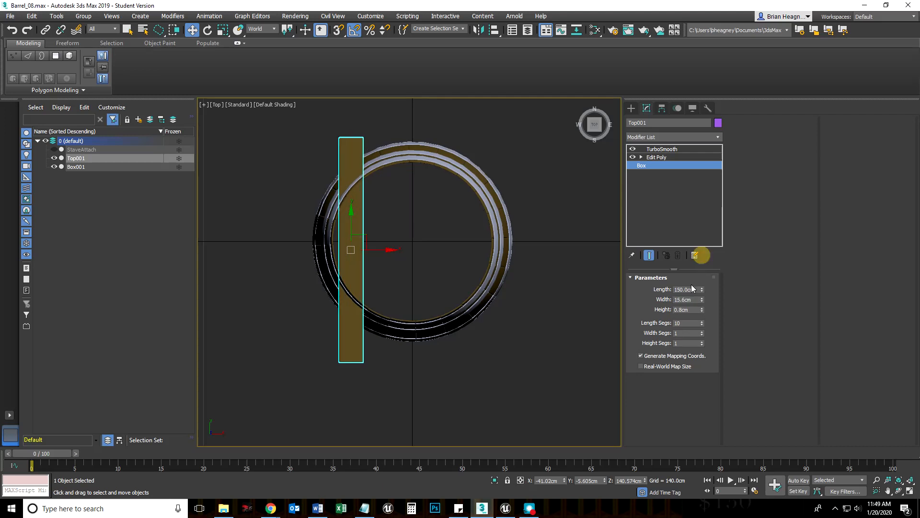
pyautogui.doubleClick(680, 300)
pyautogui.write('3')
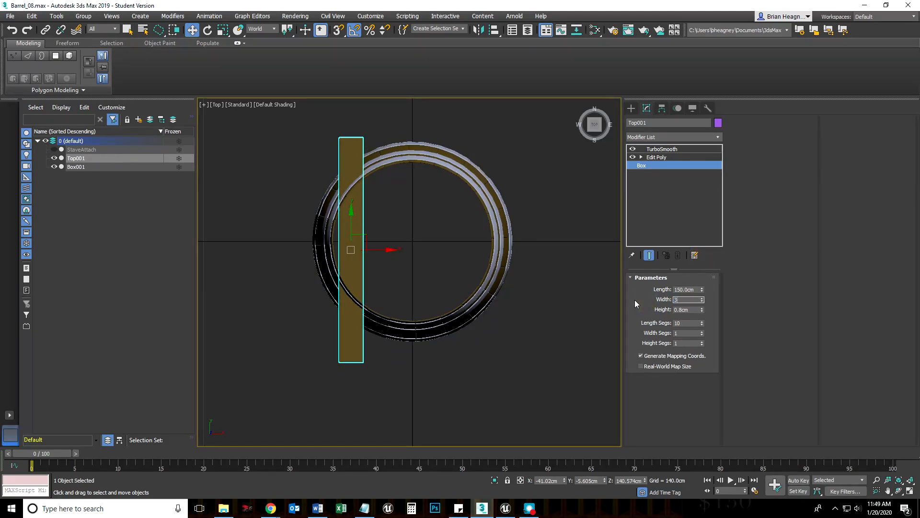
pyautogui.write('0')
pyautogui.press('Return')
pyautogui.scroll(-2, 354, 267)
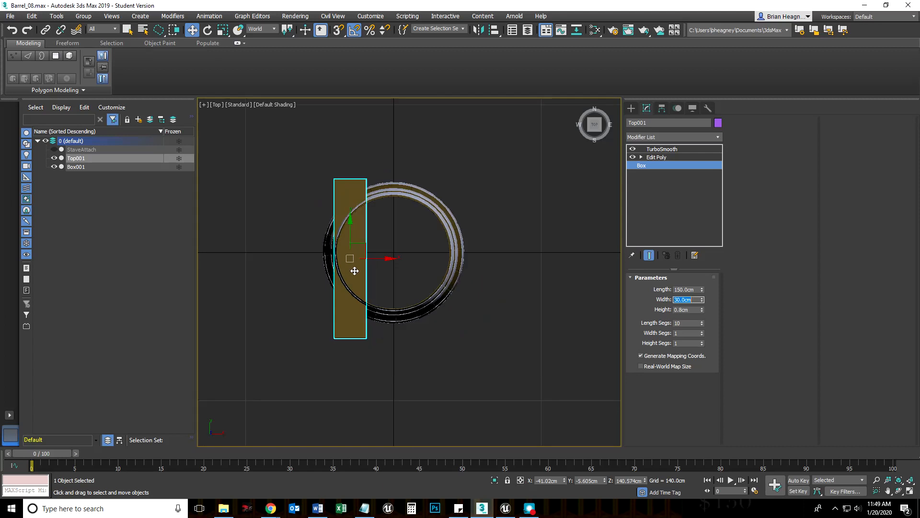
# Shift the plank along X to about -42.3 cm so it covers the barrel's inner rim
pyautogui.scroll(5, 357, 267)
pyautogui.moveTo(373, 240); pyautogui.dragTo(370, 241)
pyautogui.scroll(3, 384, 260)
pyautogui.scroll(-5, 364, 282)
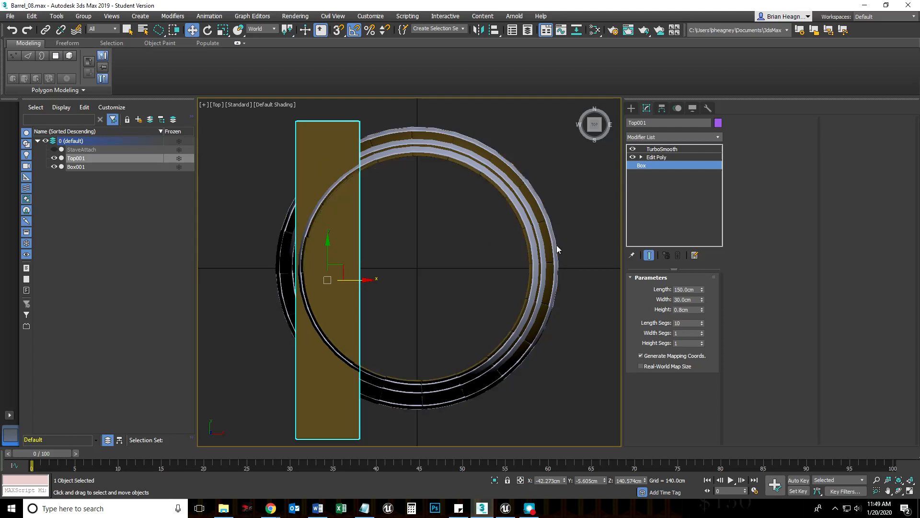
# Clone the plank along X in wireframe display, making three copies edge to edge about 30.1 cm apart across the barrel opening
pyautogui.scroll(5, 349, 288)
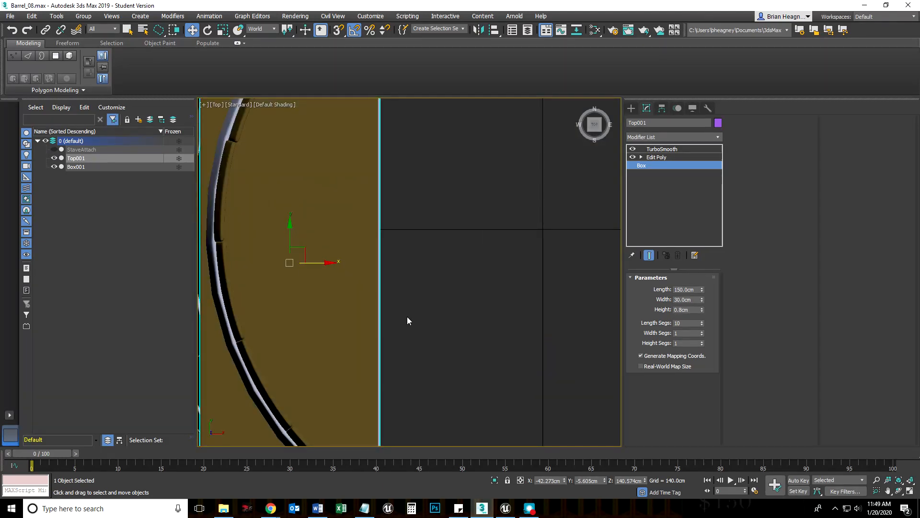
pyautogui.press('F3')
pyautogui.scroll(3, 344, 281)
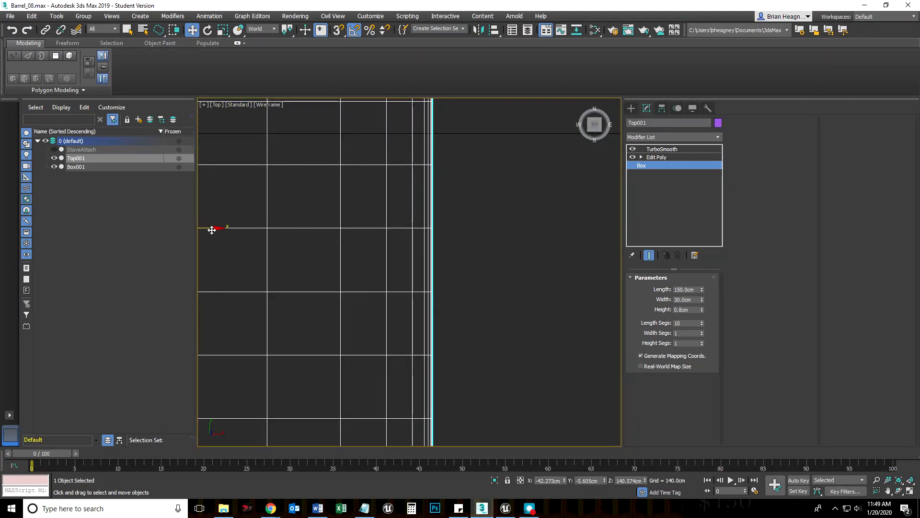
pyautogui.moveTo(211, 229); pyautogui.dragTo(720, 230)
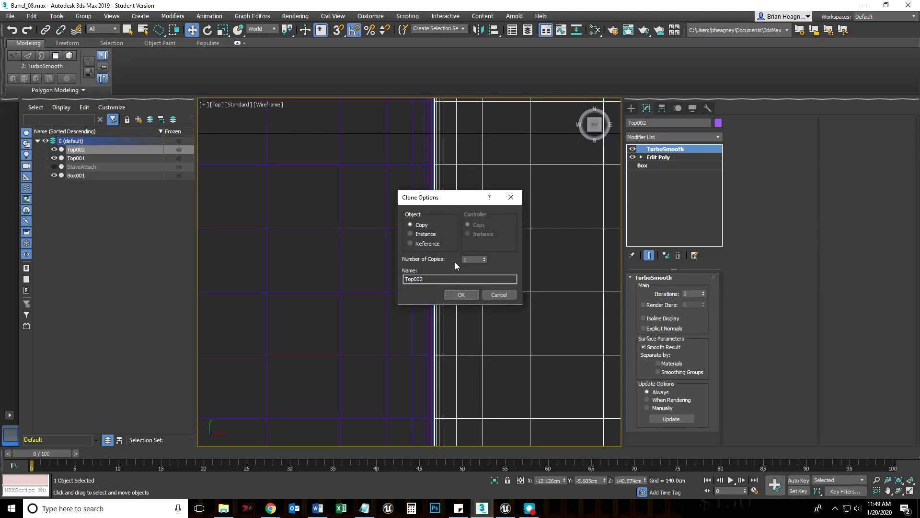
pyautogui.click(463, 295)
pyautogui.scroll(-5, 406, 340)
pyautogui.scroll(2, 412, 295)
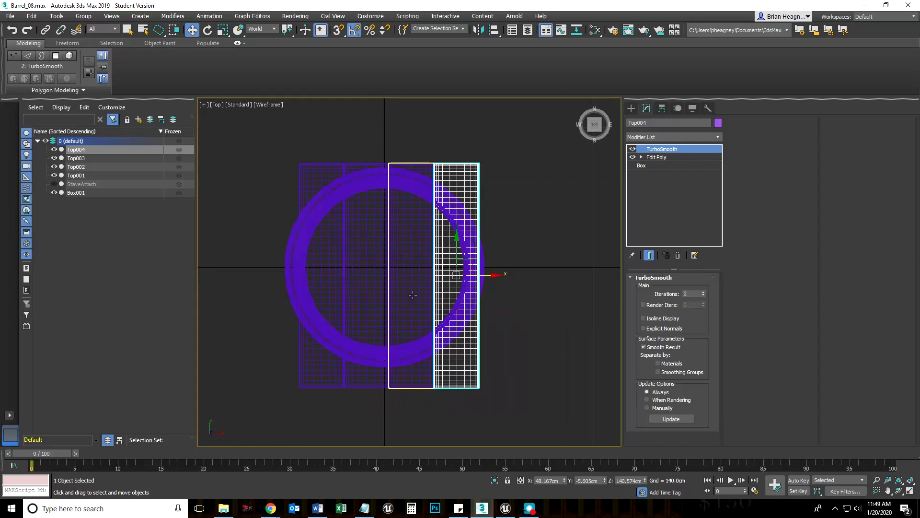
# Add an Edit Poly modifier to the outermost plank and attach the other three planks to it
pyautogui.keyDown('alt'); pyautogui.moveTo(417, 424); pyautogui.dragTo(397, 399, button='middle'); pyautogui.keyUp('alt')
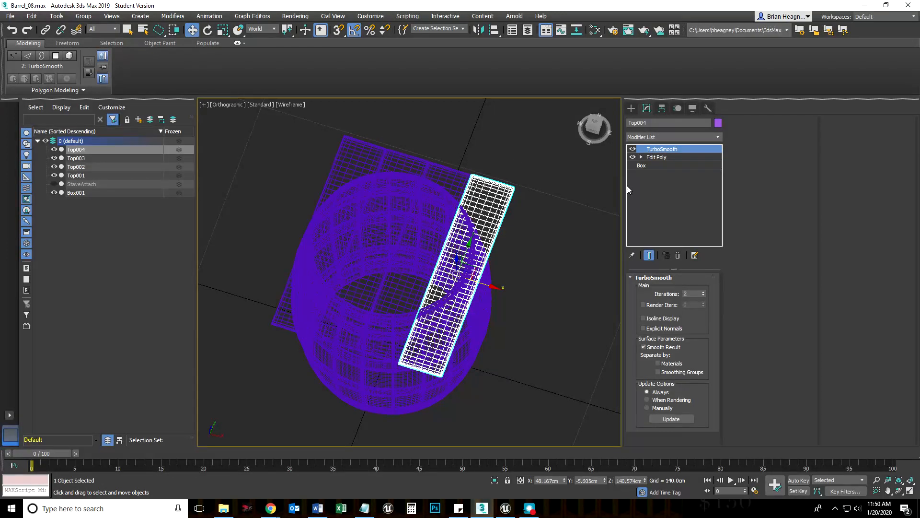
pyautogui.click(717, 139)
pyautogui.scroll(-8, 645, 379)
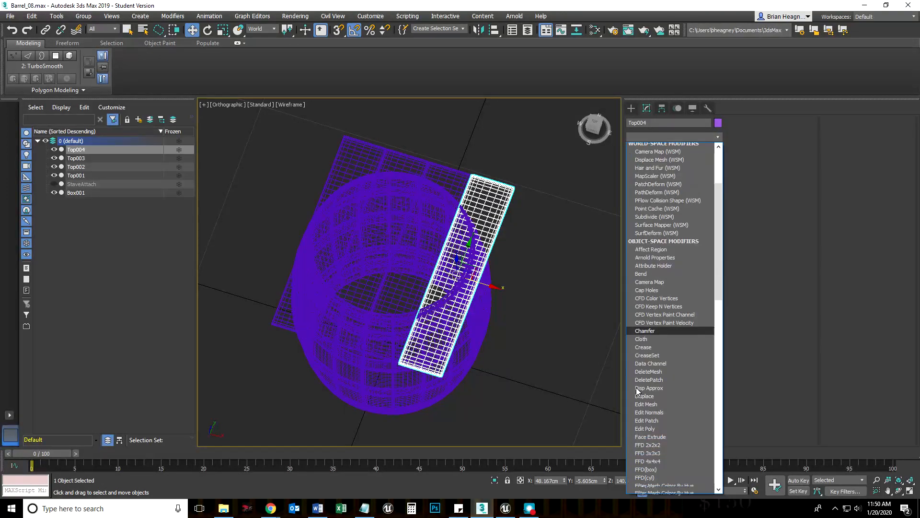
pyautogui.click(645, 391)
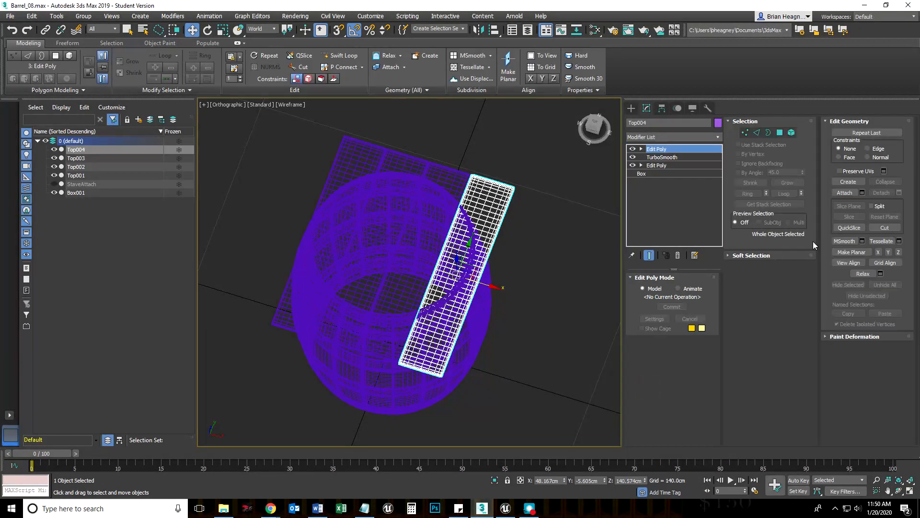
pyautogui.click(846, 194)
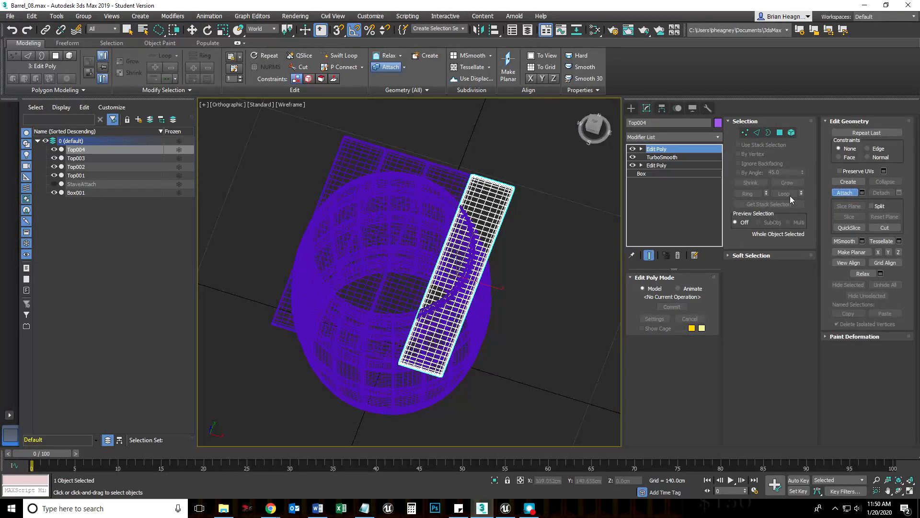
pyautogui.click(440, 175)
pyautogui.click(408, 161)
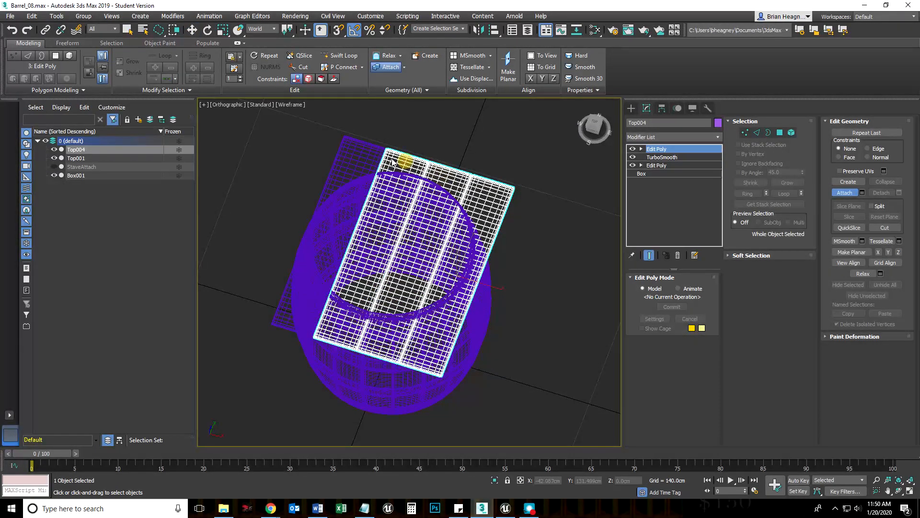
pyautogui.click(358, 152)
pyautogui.click(845, 192)
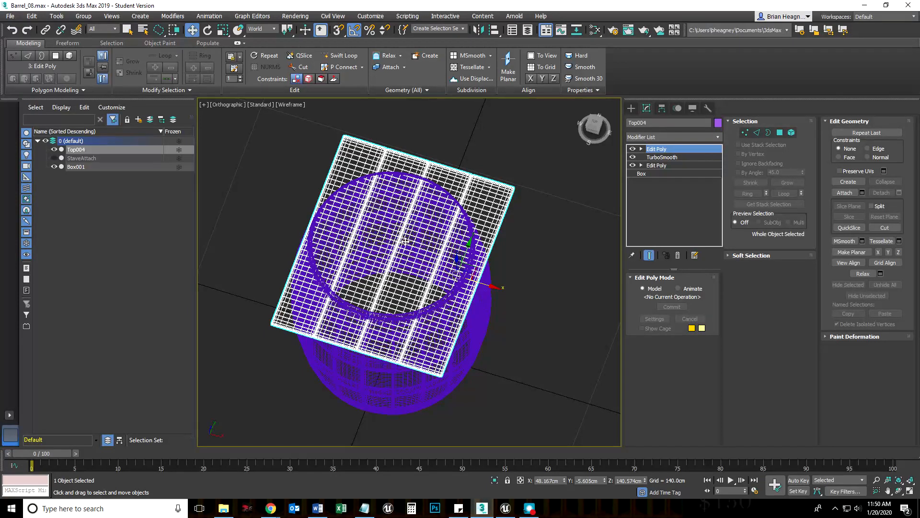
# Center the attached lid's pivot to the object using Affect Pivot Only
pyautogui.scroll(3, 393, 262)
pyautogui.scroll(-3, 395, 281)
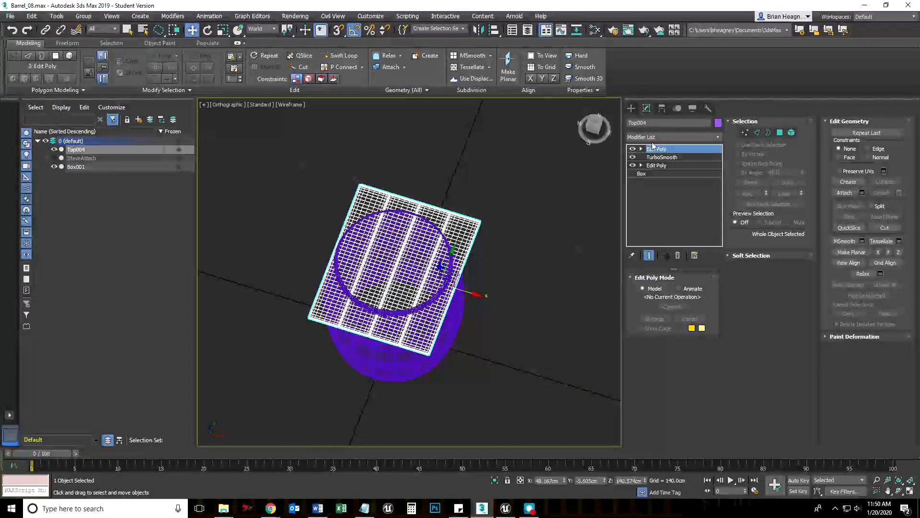
pyautogui.moveTo(394, 282); pyautogui.dragTo(347, 280, button='middle')
pyautogui.click(662, 109)
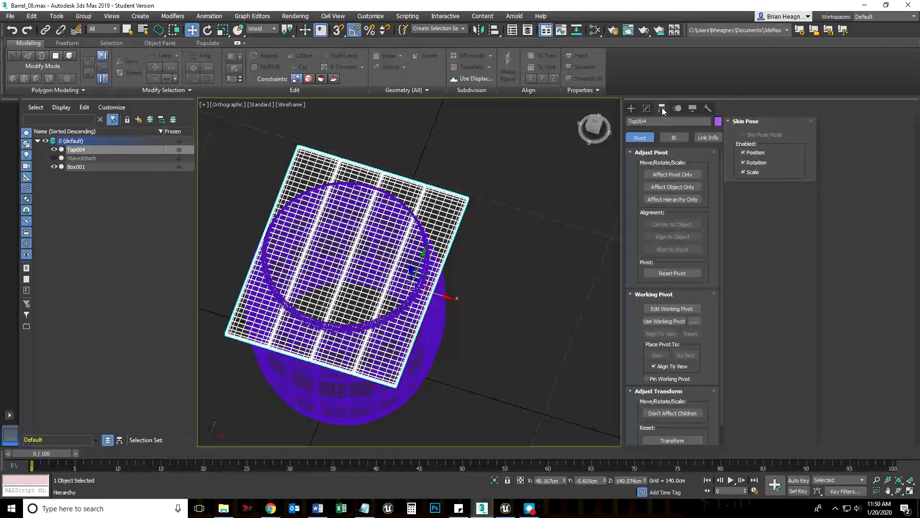
pyautogui.click(671, 174)
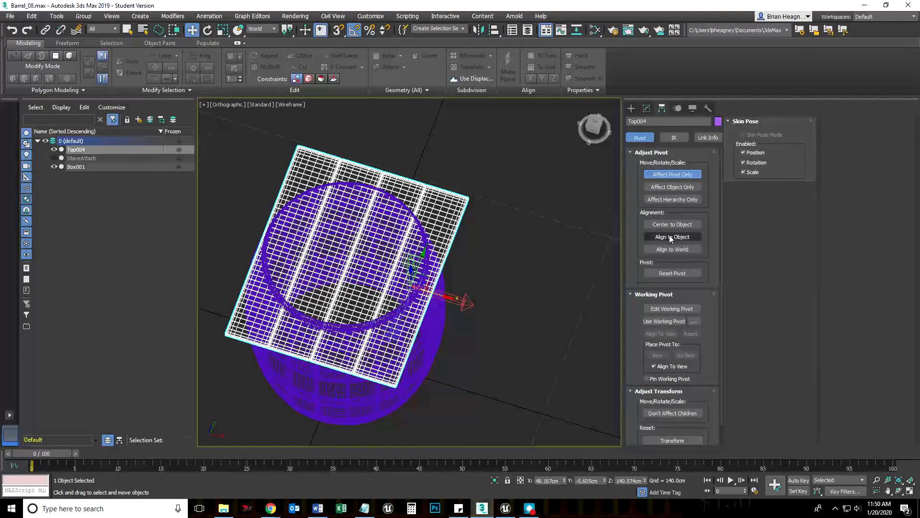
pyautogui.click(669, 227)
pyautogui.click(672, 175)
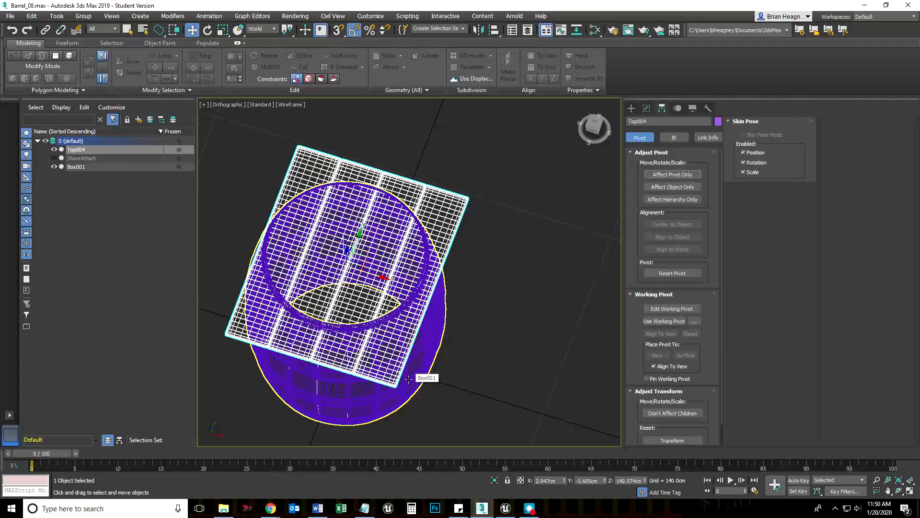
# Set the lid's X and Y position to 0 cm and deselect it
pyautogui.rightClick(604, 481)
pyautogui.rightClick(565, 481)
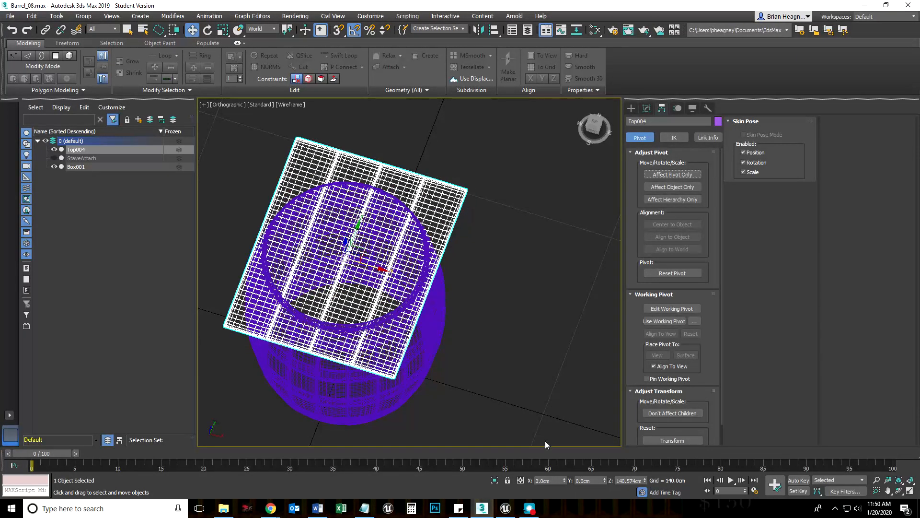
pyautogui.click(492, 360)
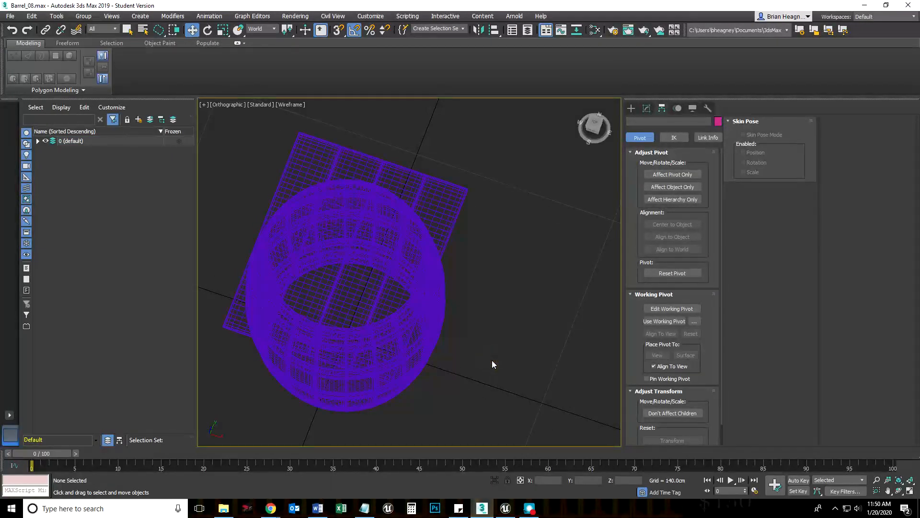
# Examine how the lid's middle seam lines up with the stave joints in the shaded Top view with edged faces
pyautogui.press('F3')
pyautogui.press('F4')
pyautogui.scroll(5, 323, 349)
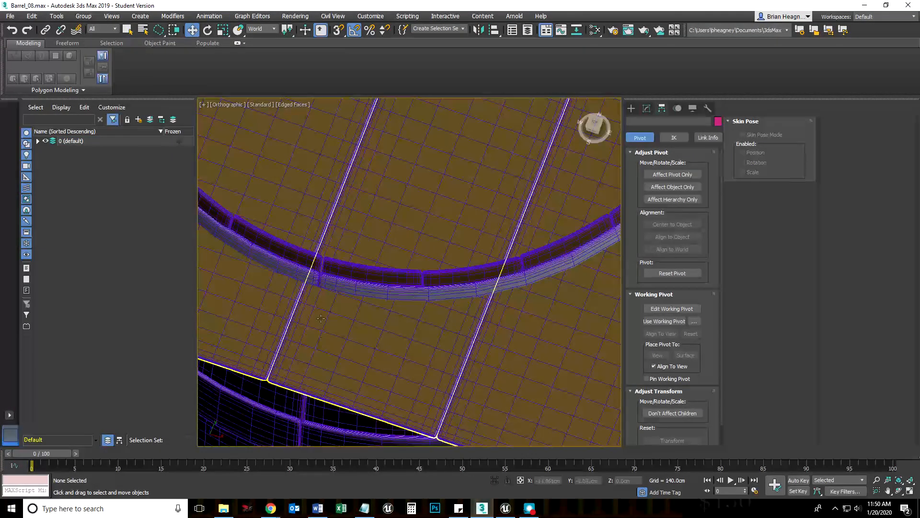
pyautogui.press('t')
pyautogui.scroll(10, 411, 335)
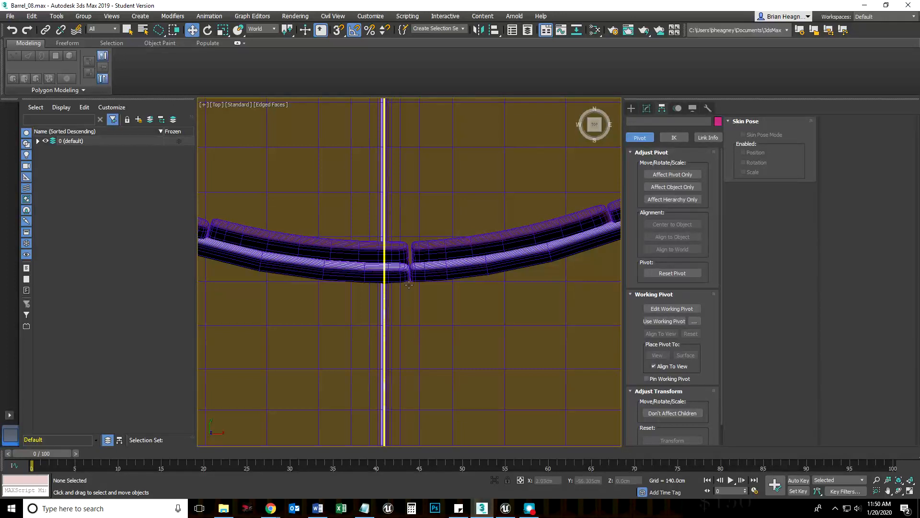
pyautogui.scroll(-5, 409, 285)
pyautogui.scroll(6, 366, 154)
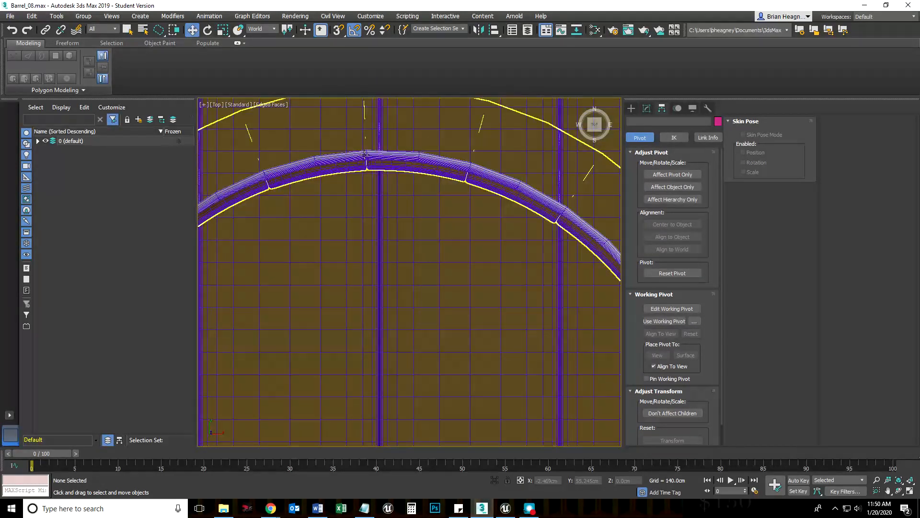
pyautogui.scroll(3, 366, 156)
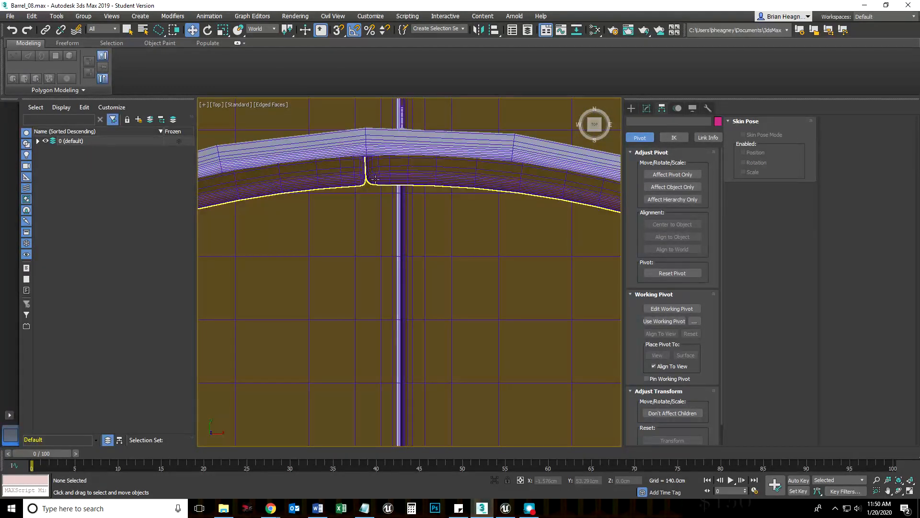
# Select the barrel and set its absolute Z rotation to -0.9 degrees with Rotate Transform Type-In
pyautogui.click(375, 179)
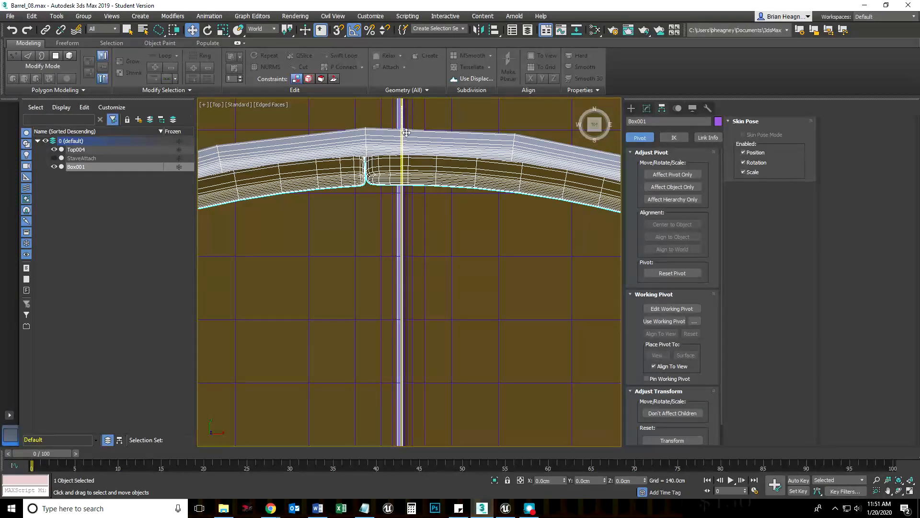
pyautogui.scroll(-5, 367, 184)
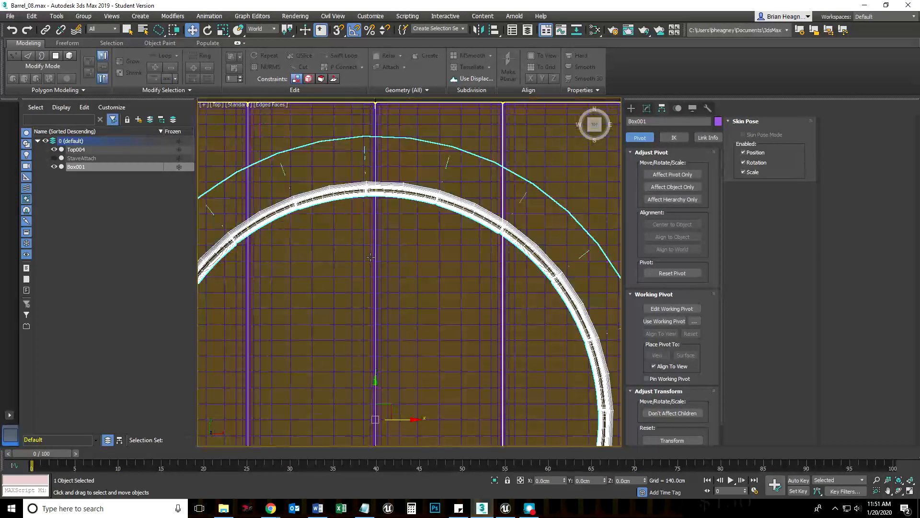
pyautogui.scroll(2, 376, 241)
pyautogui.scroll(-3, 375, 261)
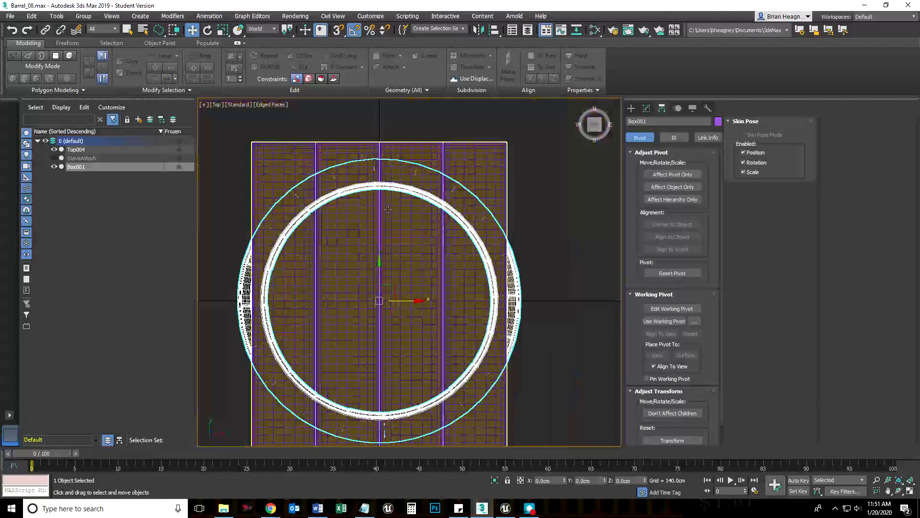
pyautogui.scroll(4, 374, 165)
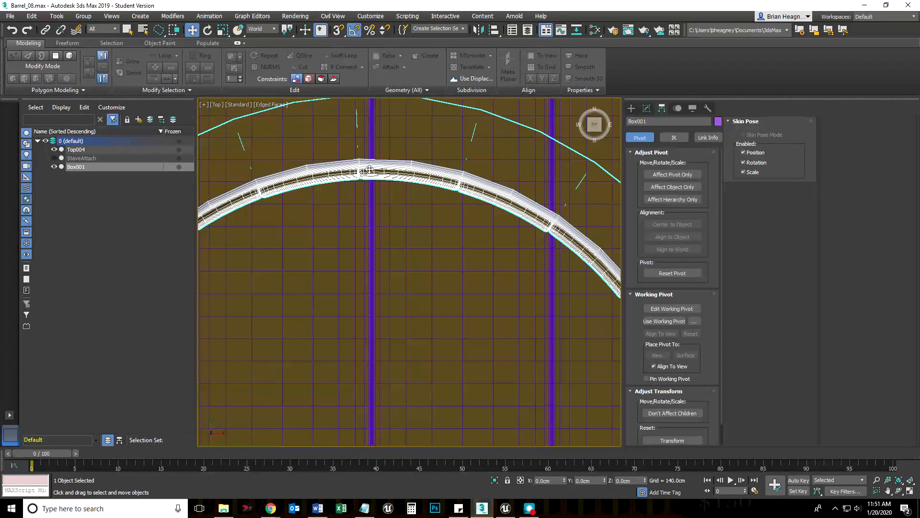
pyautogui.rightClick(207, 31)
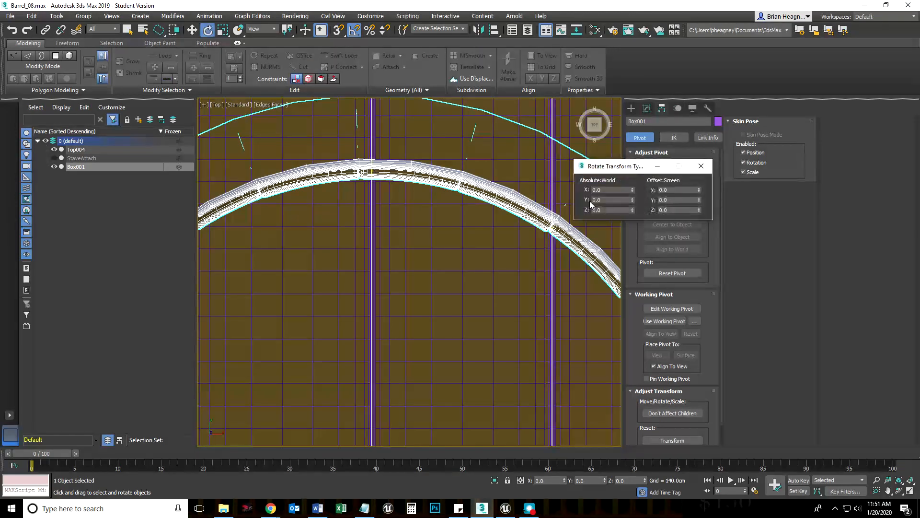
pyautogui.moveTo(627, 169); pyautogui.dragTo(655, 166)
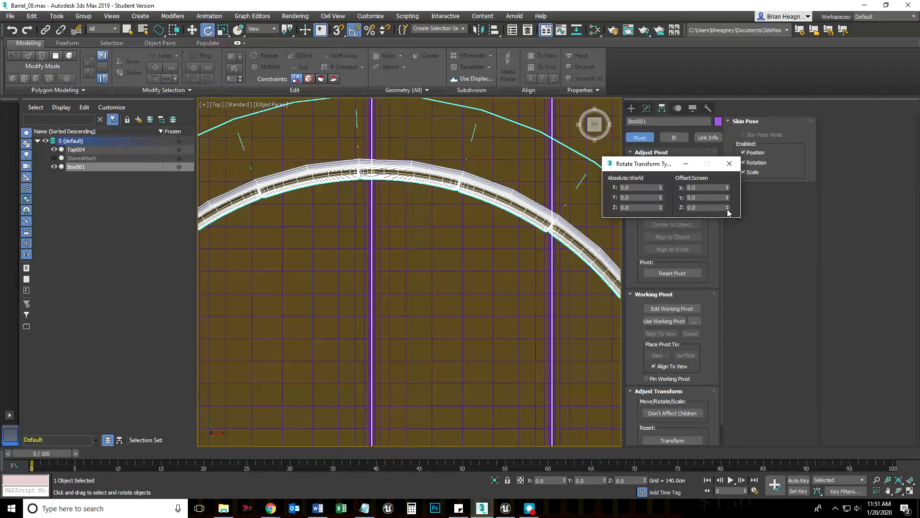
pyautogui.scroll(-5, 417, 297)
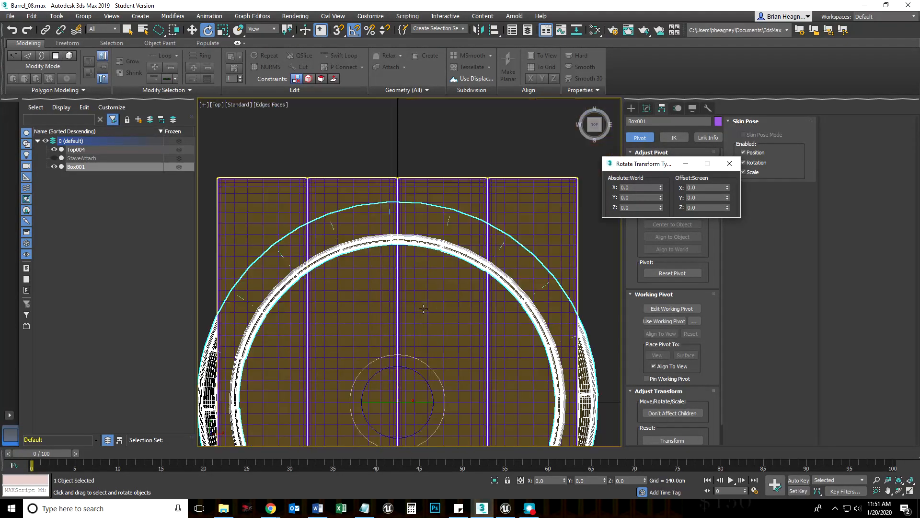
pyautogui.scroll(5, 412, 242)
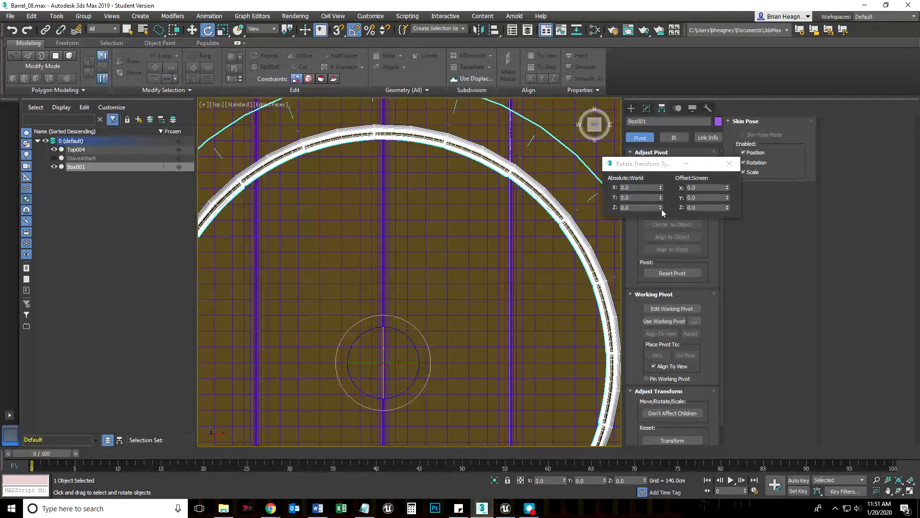
pyautogui.click(660, 209)
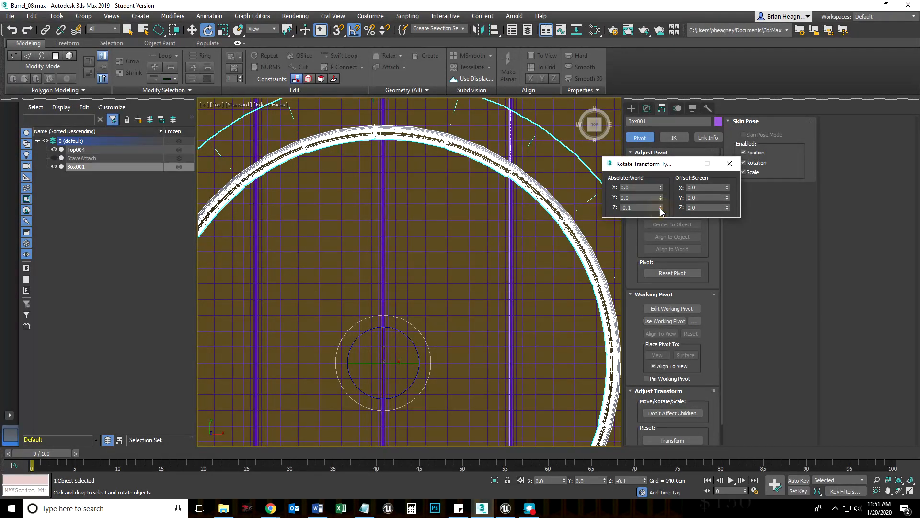
pyautogui.click(660, 209)
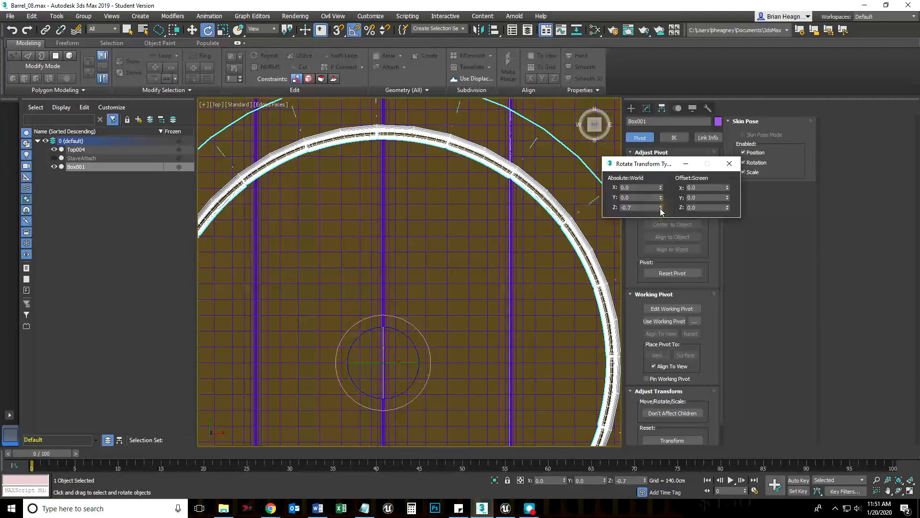
pyautogui.click(660, 209)
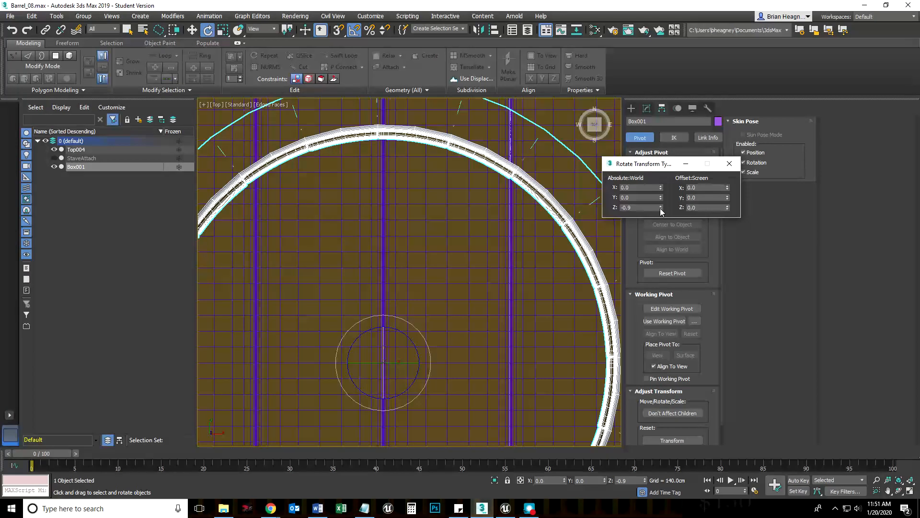
# Rotate the barrel further to -2.1 degrees about Z, bringing a stave joint onto the lid's middle seam
pyautogui.scroll(5, 510, 220)
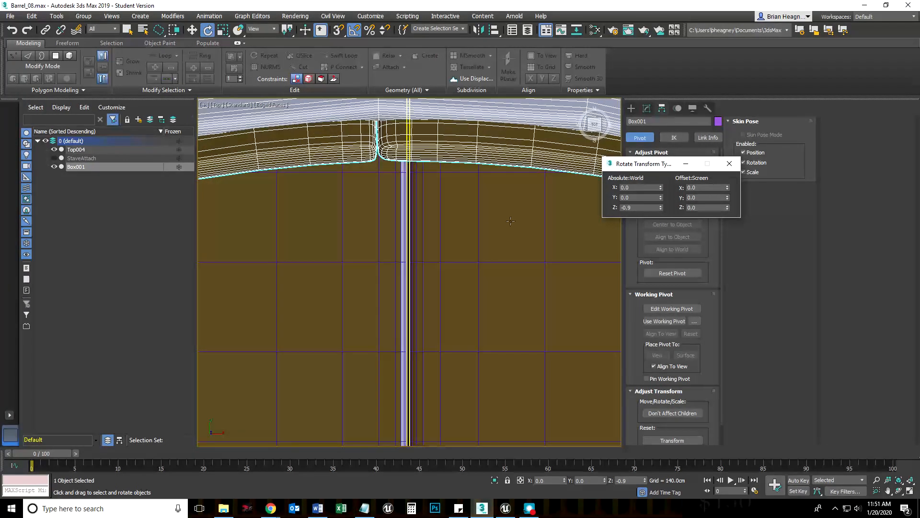
pyautogui.moveTo(507, 189); pyautogui.dragTo(508, 209, button='middle')
pyautogui.click(660, 209)
pyautogui.click(661, 209)
pyautogui.click(660, 209)
pyautogui.click(661, 209)
pyautogui.click(661, 209)
pyautogui.click(660, 209)
pyautogui.moveTo(529, 259); pyautogui.dragTo(524, 309, button='middle')
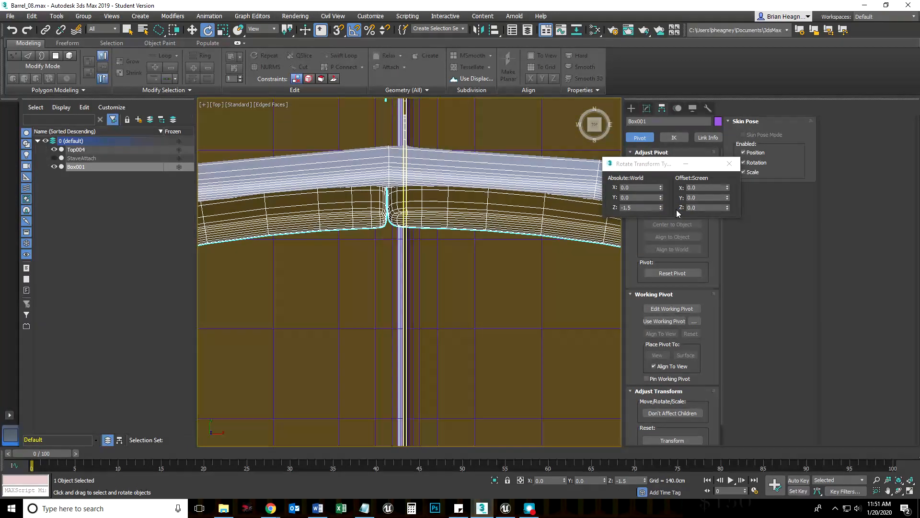
pyautogui.click(661, 209)
pyautogui.click(660, 209)
pyautogui.click(660, 209)
pyautogui.click(661, 209)
pyautogui.click(660, 209)
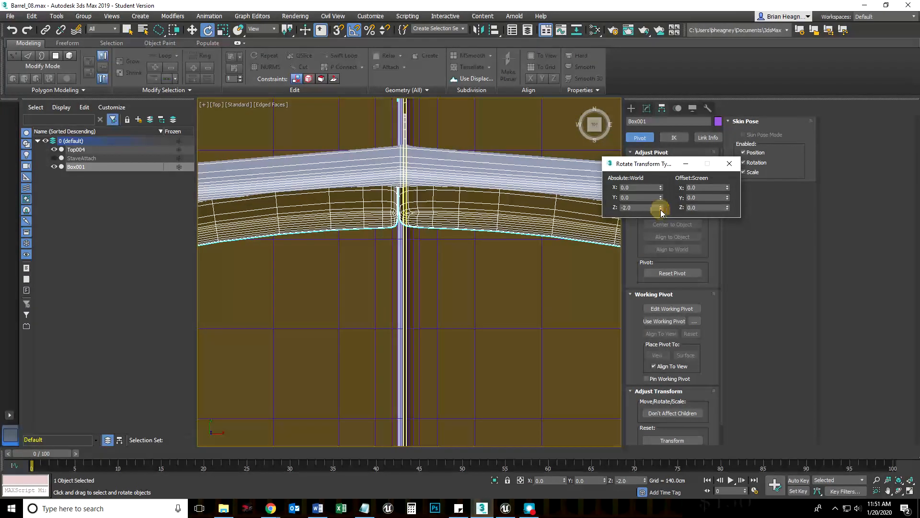
pyautogui.moveTo(433, 283)
pyautogui.mouseDown(button='middle')
pyautogui.moveTo(435, 410)
pyautogui.moveTo(435, 206)
pyautogui.mouseUp(button='middle')
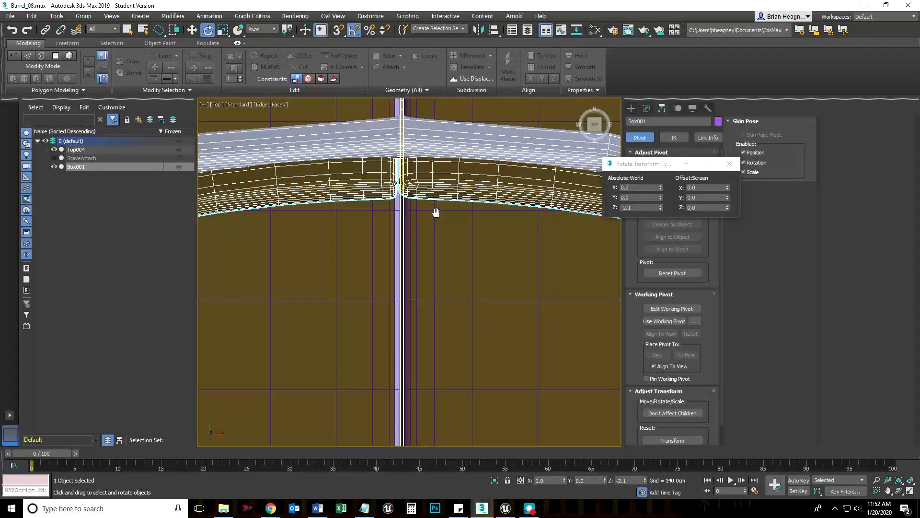
# Switch the viewport to wireframe display and isolate the selected barrel
pyautogui.scroll(-2, 431, 243)
pyautogui.press('F3')
pyautogui.press('F3')
pyautogui.press('F3')
pyautogui.rightClick(384, 195)
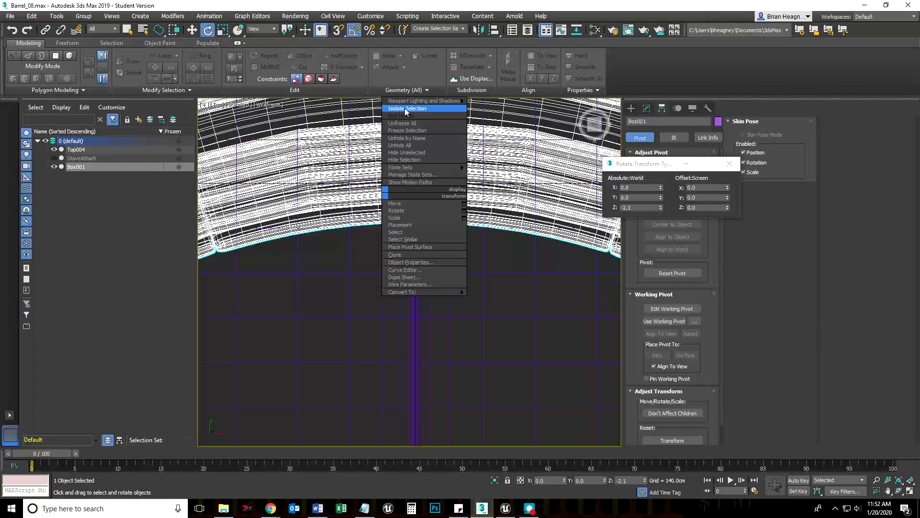
pyautogui.click(407, 153)
# Check the opposite stave joints against the vertical grid axis and set the barrel's Z rotation to -2.2 degrees
pyautogui.scroll(-5, 408, 146)
pyautogui.scroll(5, 408, 147)
pyautogui.scroll(3, 405, 262)
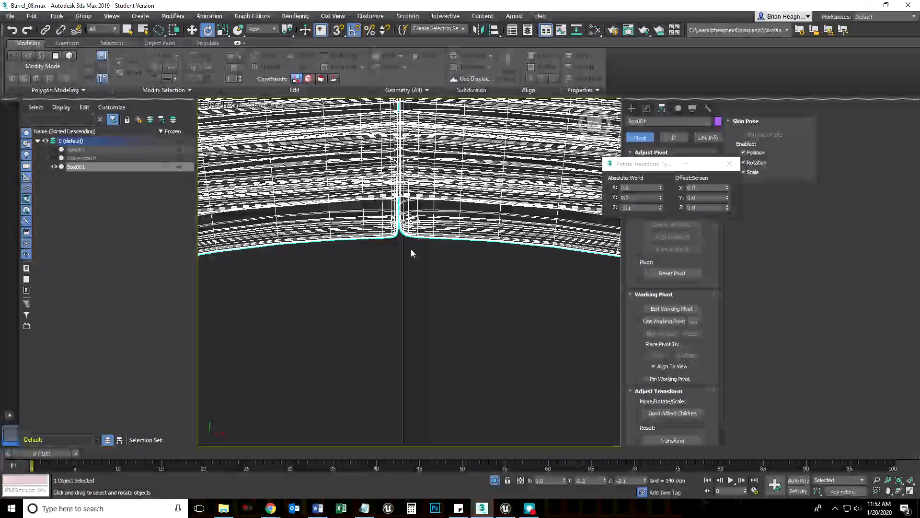
pyautogui.scroll(-5, 413, 197)
pyautogui.moveTo(434, 364); pyautogui.dragTo(422, 141, button='middle')
pyautogui.moveTo(421, 383); pyautogui.dragTo(433, 120, button='middle')
pyautogui.scroll(5, 436, 316)
pyautogui.moveTo(395, 182); pyautogui.dragTo(394, 294, button='middle')
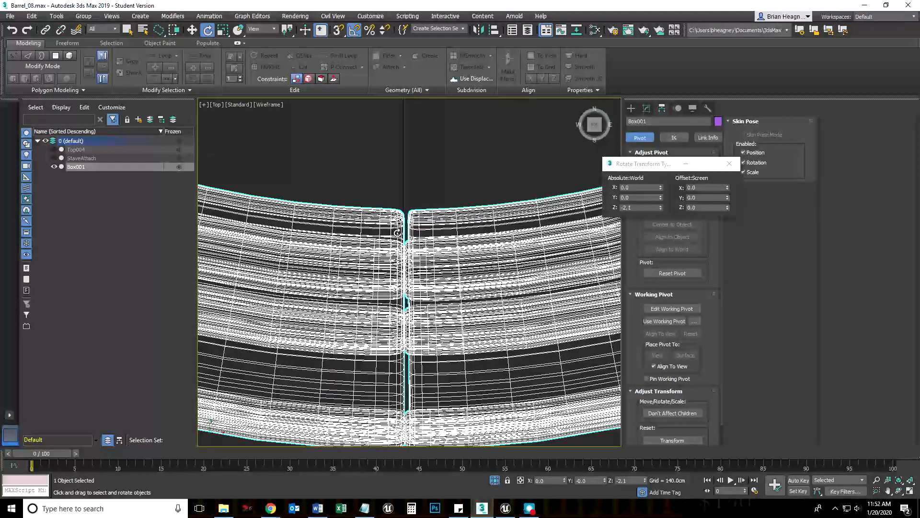
pyautogui.scroll(2, 398, 295)
pyautogui.click(660, 209)
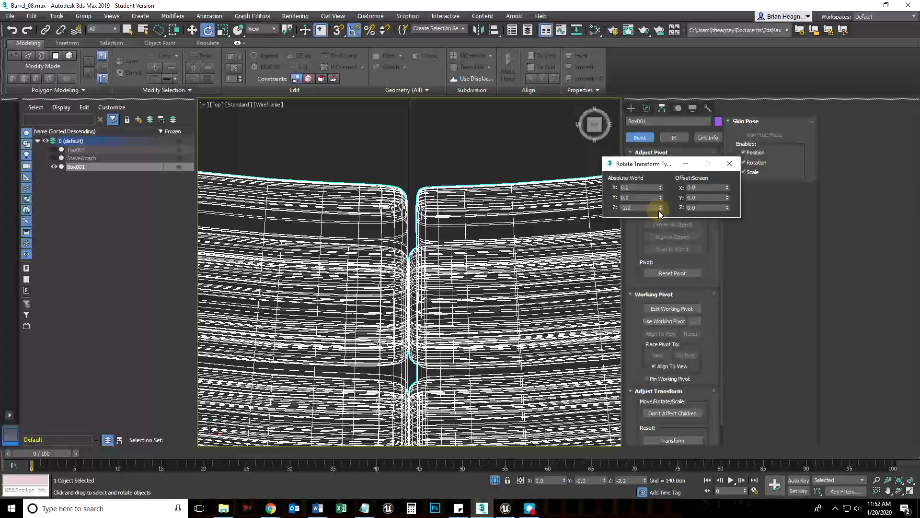
# Set the barrel's Z rotation to -2.3 degrees and check its stave joints against the vertical grid axis
pyautogui.click(660, 209)
pyautogui.scroll(-2, 404, 208)
pyautogui.moveTo(419, 170); pyautogui.dragTo(421, 400, button='middle')
pyautogui.moveTo(437, 226); pyautogui.dragTo(435, 360, button='middle')
pyautogui.scroll(-2, 435, 361)
pyautogui.moveTo(422, 176); pyautogui.dragTo(404, 391, button='middle')
pyautogui.moveTo(410, 229); pyautogui.dragTo(411, 352, button='middle')
pyautogui.scroll(5, 408, 229)
pyautogui.scroll(-3, 386, 226)
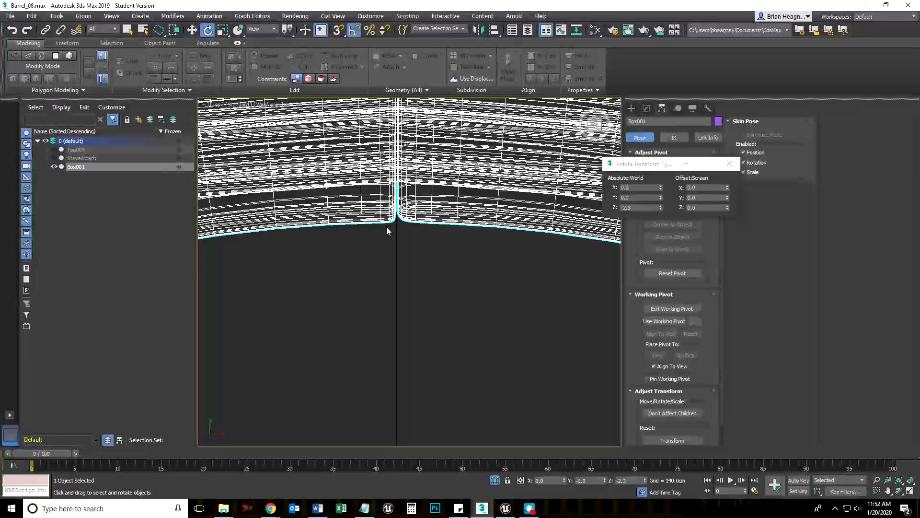
pyautogui.moveTo(386, 227); pyautogui.dragTo(389, 386, button='middle')
pyautogui.moveTo(389, 242); pyautogui.dragTo(385, 369, button='middle')
pyautogui.scroll(5, 408, 210)
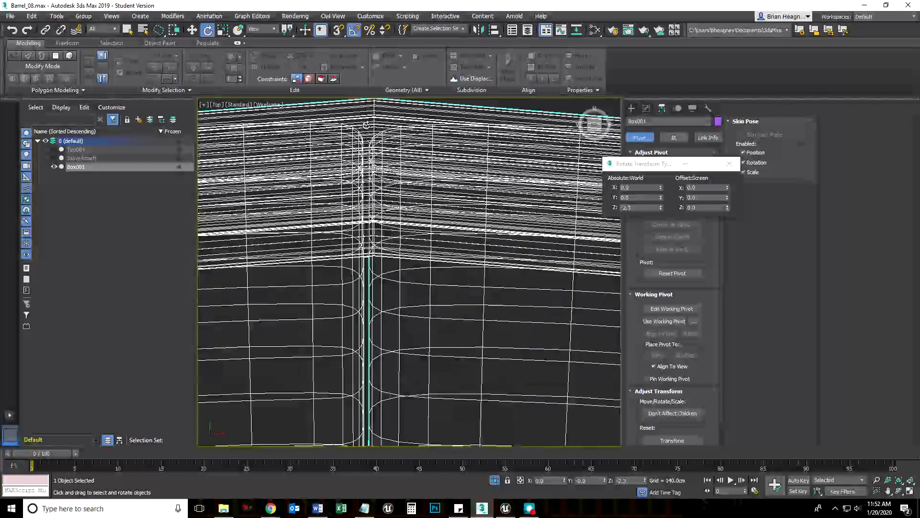
pyautogui.moveTo(366, 126); pyautogui.dragTo(364, 185, button='middle')
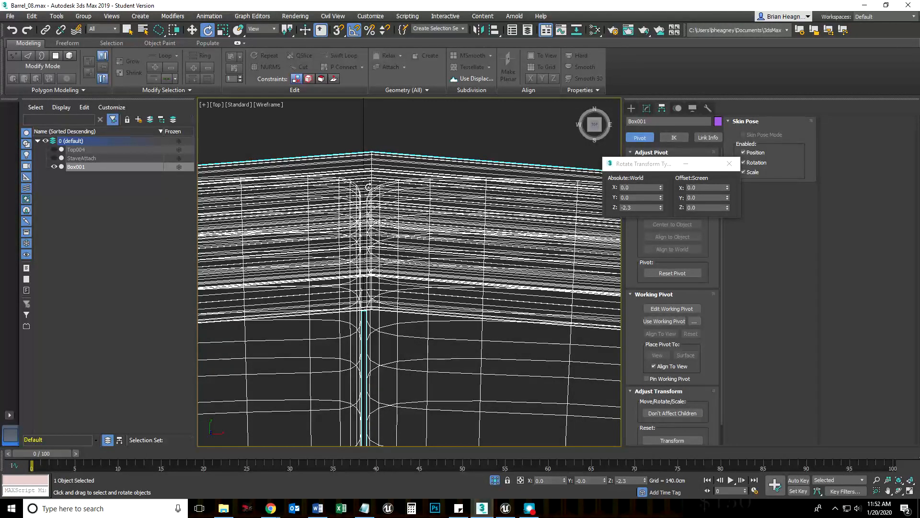
# Examine the barrel's opposite stave joints close up against the vertical grid axis in the wireframe top view
pyautogui.scroll(-6, 368, 180)
pyautogui.moveTo(367, 304); pyautogui.dragTo(365, 41, button='middle')
pyautogui.scroll(9, 372, 280)
pyautogui.moveTo(372, 417); pyautogui.dragTo(372, 385, button='middle')
pyautogui.scroll(-8, 382, 341)
pyautogui.scroll(8, 376, 356)
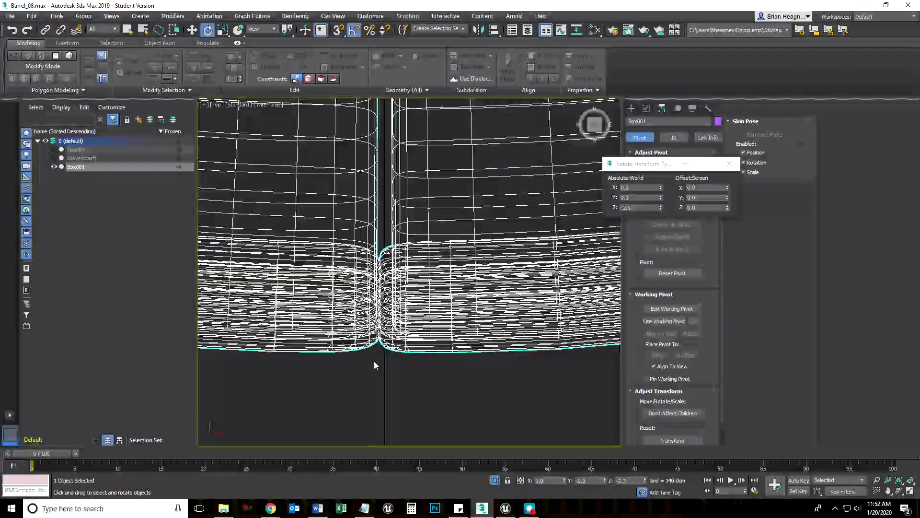
pyautogui.scroll(-8, 376, 366)
pyautogui.moveTo(368, 233); pyautogui.dragTo(368, 362, button='middle')
pyautogui.scroll(8, 386, 163)
pyautogui.scroll(-6, 385, 163)
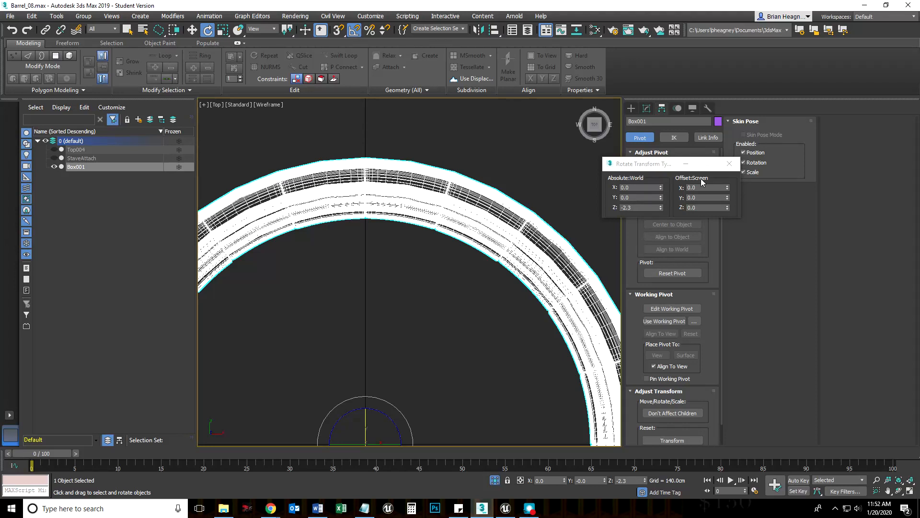
# Finish the rotation entry, end the barrel's isolation, and select the lid to compare its middle seam with the stave joint
pyautogui.click(729, 163)
pyautogui.rightClick(399, 146)
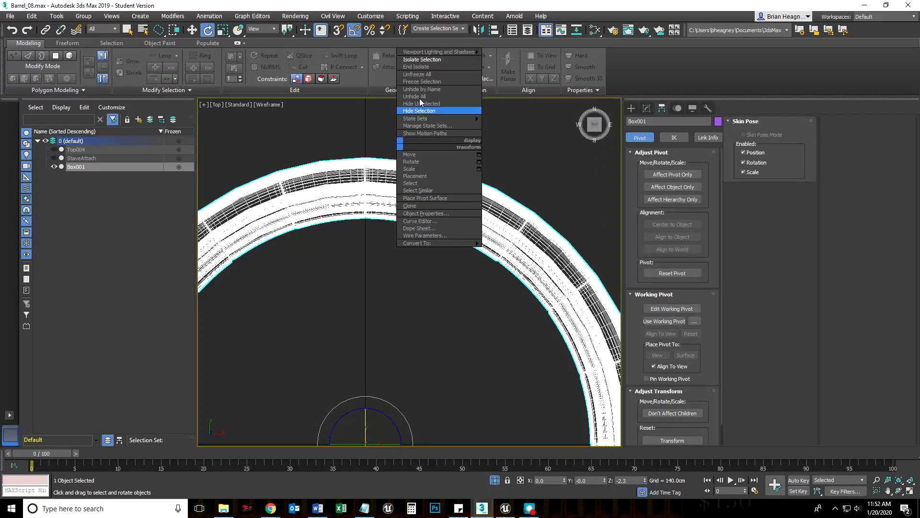
pyautogui.click(422, 66)
pyautogui.scroll(-5, 371, 269)
pyautogui.scroll(-2, 378, 301)
pyautogui.click(374, 174)
pyautogui.scroll(5, 383, 187)
pyautogui.scroll(-3, 390, 194)
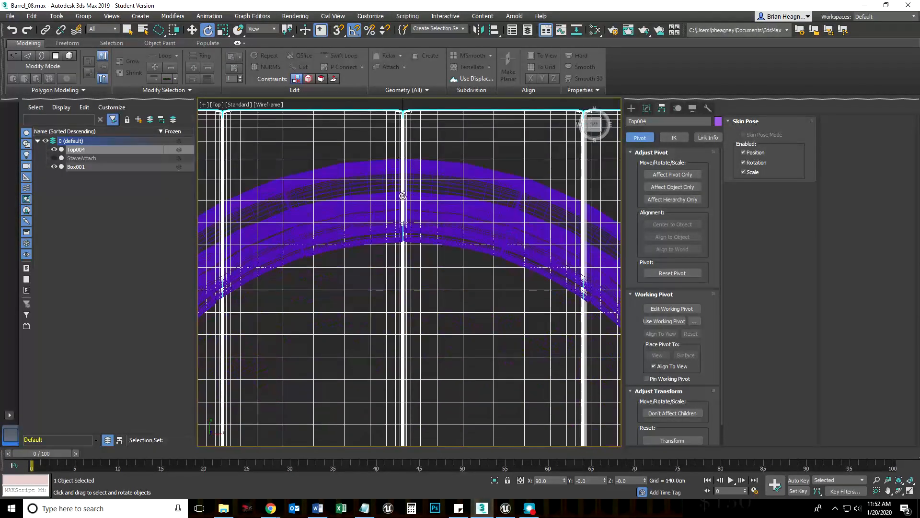
pyautogui.scroll(-3, 409, 263)
pyautogui.moveTo(395, 282); pyautogui.dragTo(396, 205, button='middle')
# Deselect the lid, switch to shaded display, and inspect its middle seam against the barrel's stave joints from an angle
pyautogui.keyDown('alt'); pyautogui.moveTo(418, 424); pyautogui.dragTo(413, 393, button='middle'); pyautogui.keyUp('alt')
pyautogui.click(424, 171)
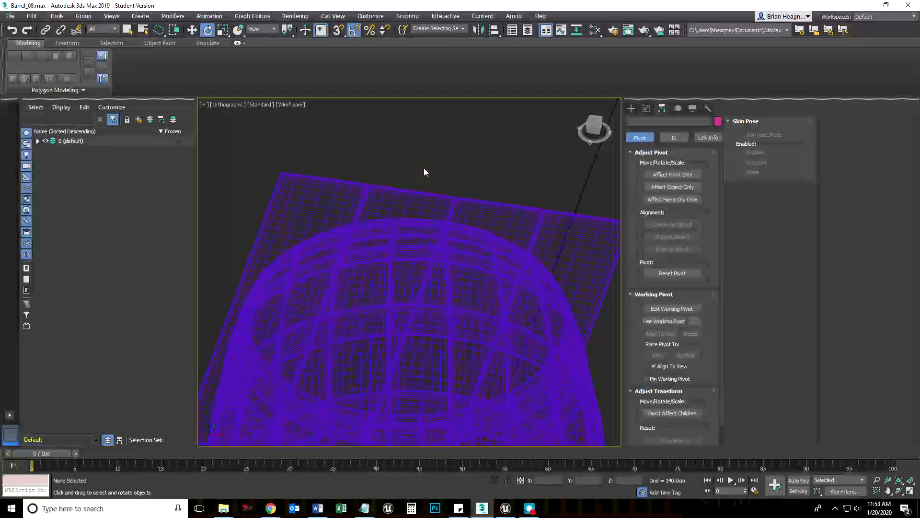
pyautogui.press('F3')
pyautogui.scroll(6, 505, 231)
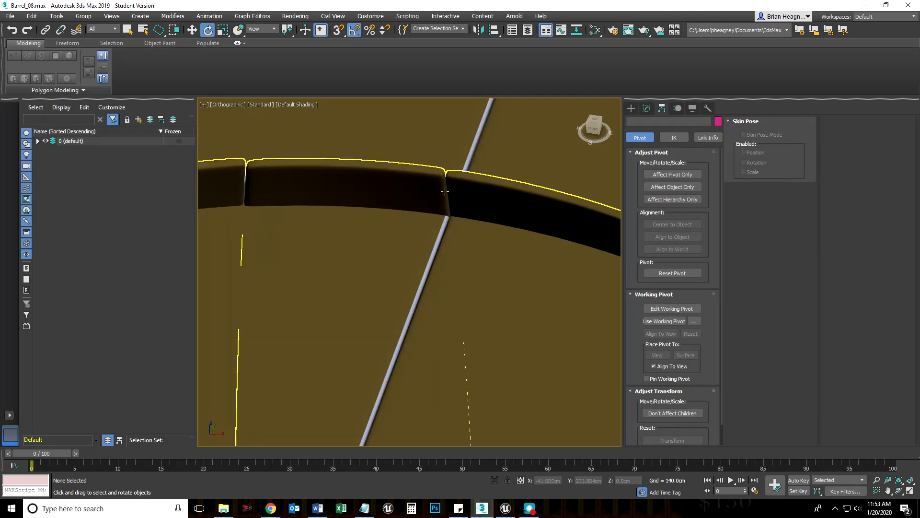
pyautogui.scroll(-5, 443, 190)
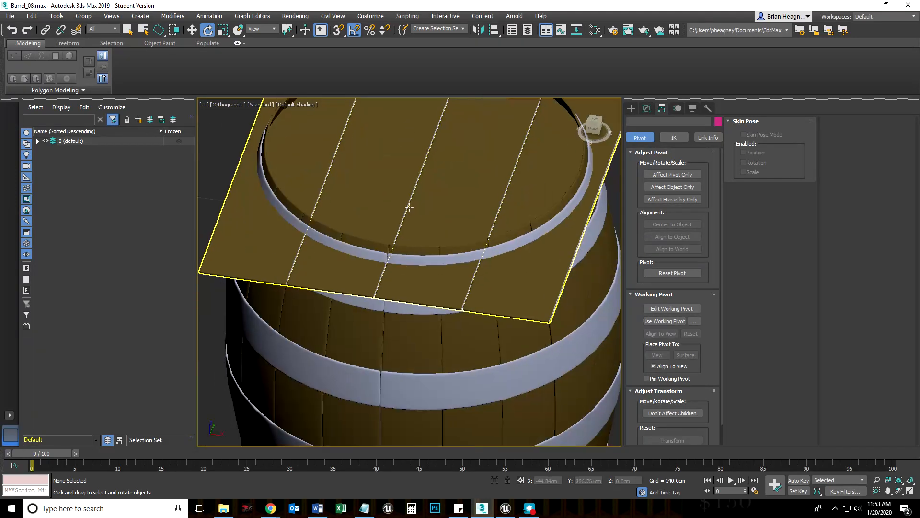
pyautogui.scroll(5, 410, 272)
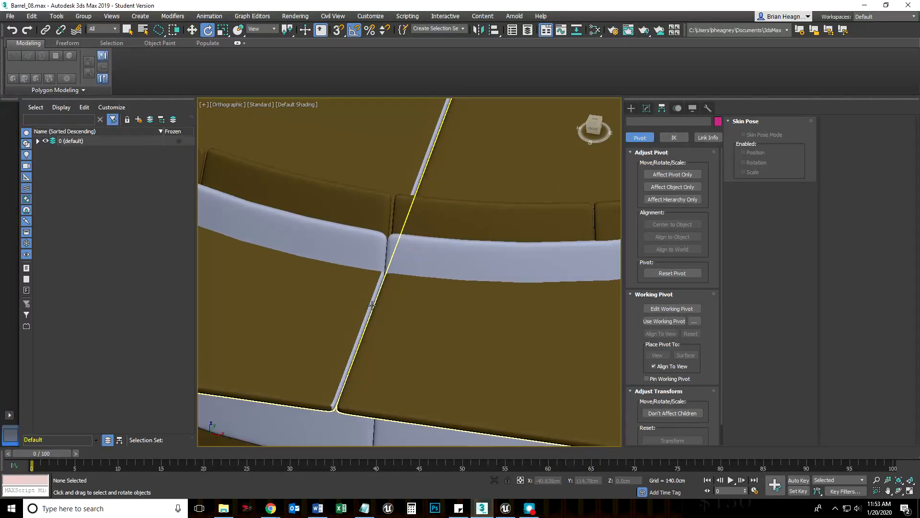
pyautogui.scroll(4, 346, 352)
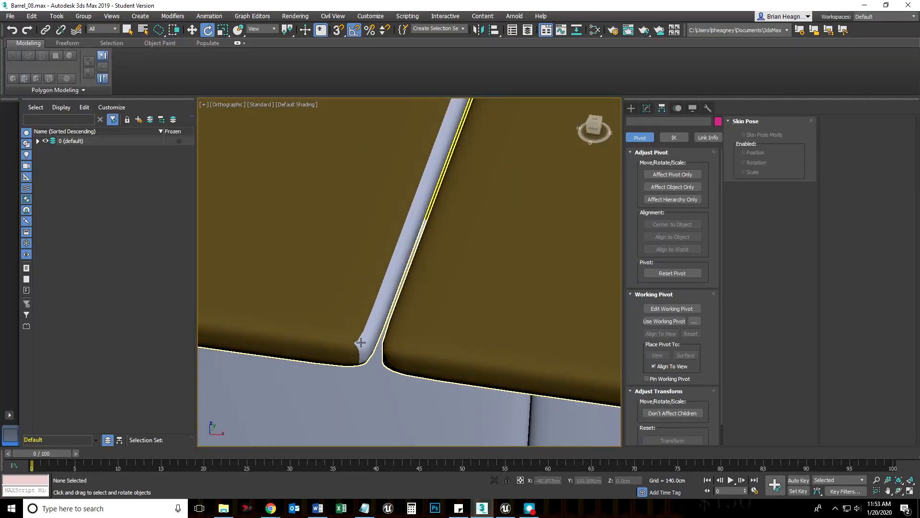
# Select the lid and examine the plank edges at the front end of its middle seam
pyautogui.scroll(-3, 364, 316)
pyautogui.click(358, 324)
pyautogui.scroll(3, 355, 337)
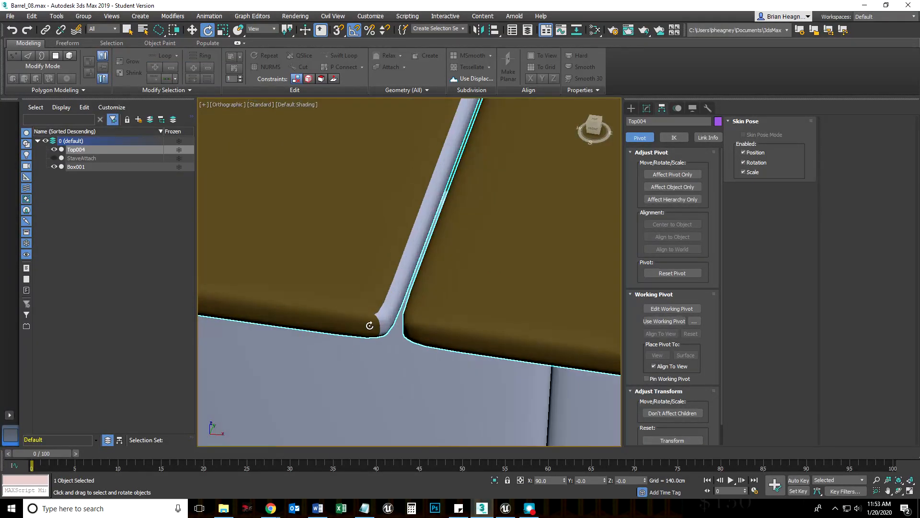
pyautogui.scroll(-2, 385, 308)
pyautogui.scroll(1, 371, 317)
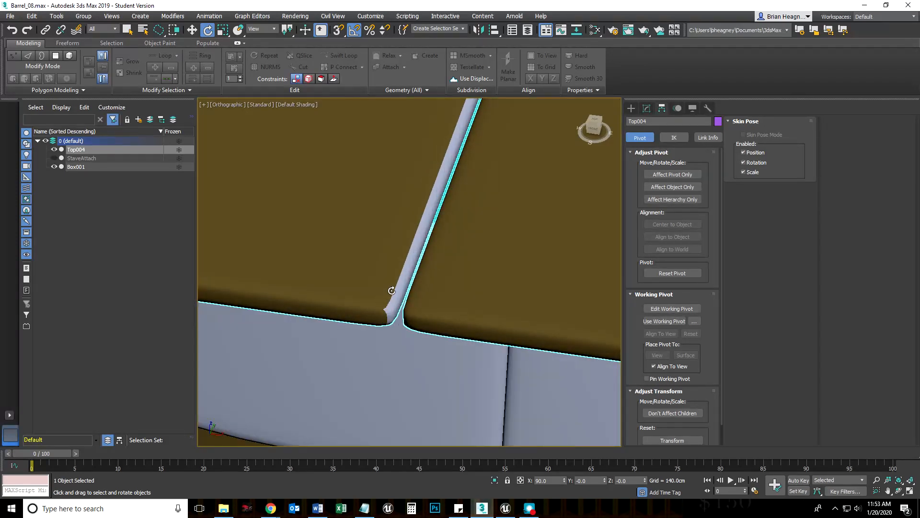
pyautogui.scroll(-2, 430, 209)
pyautogui.scroll(2, 446, 181)
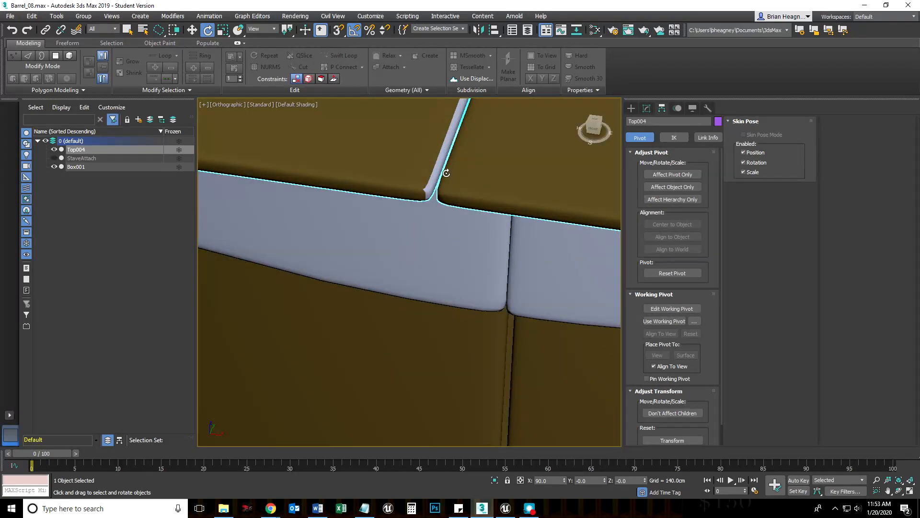
pyautogui.scroll(2, 411, 199)
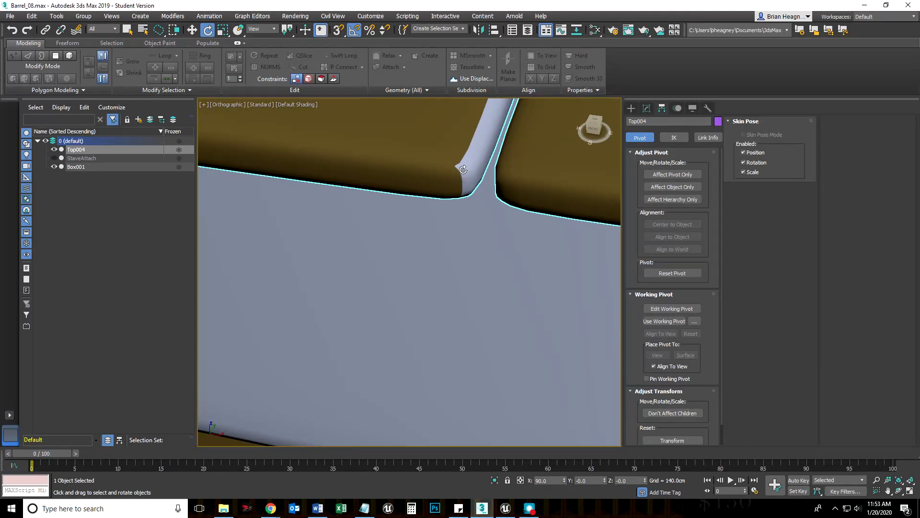
pyautogui.scroll(-3, 463, 169)
pyautogui.scroll(3, 464, 165)
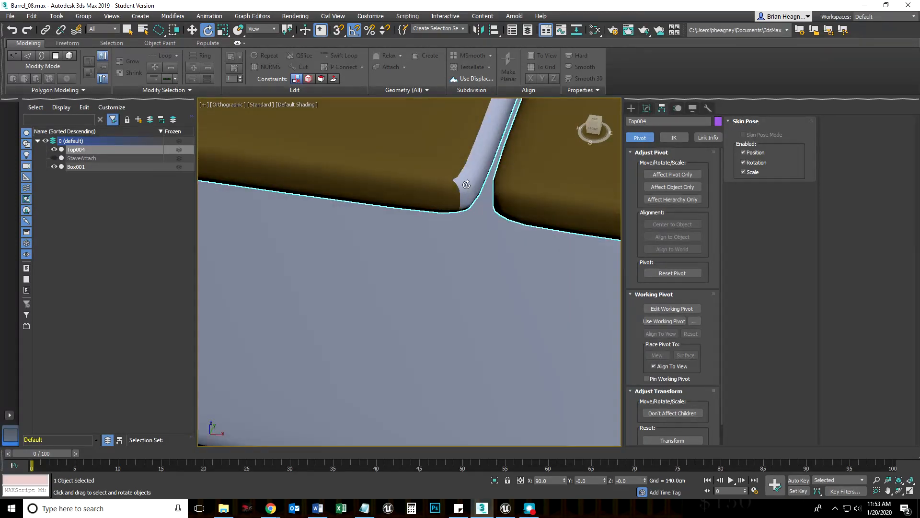
pyautogui.scroll(-3, 464, 165)
pyautogui.scroll(4, 465, 168)
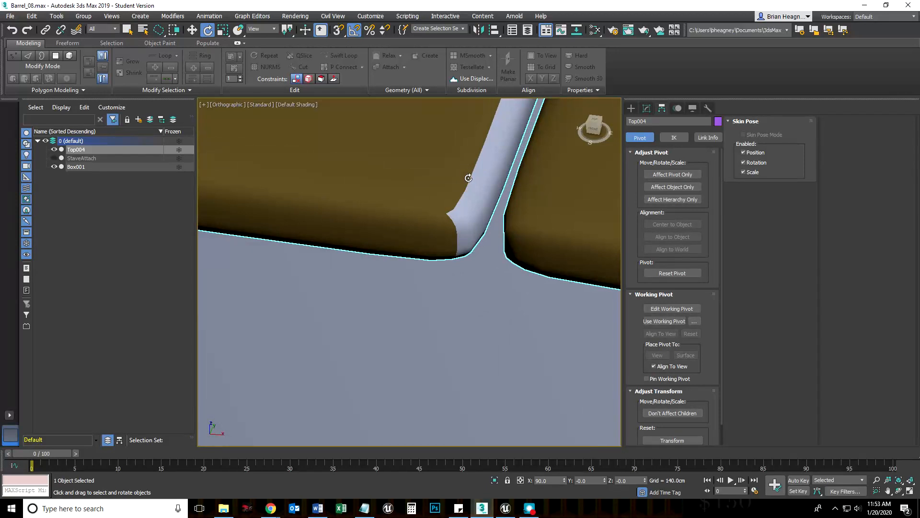
pyautogui.scroll(-5, 463, 205)
pyautogui.scroll(3, 359, 240)
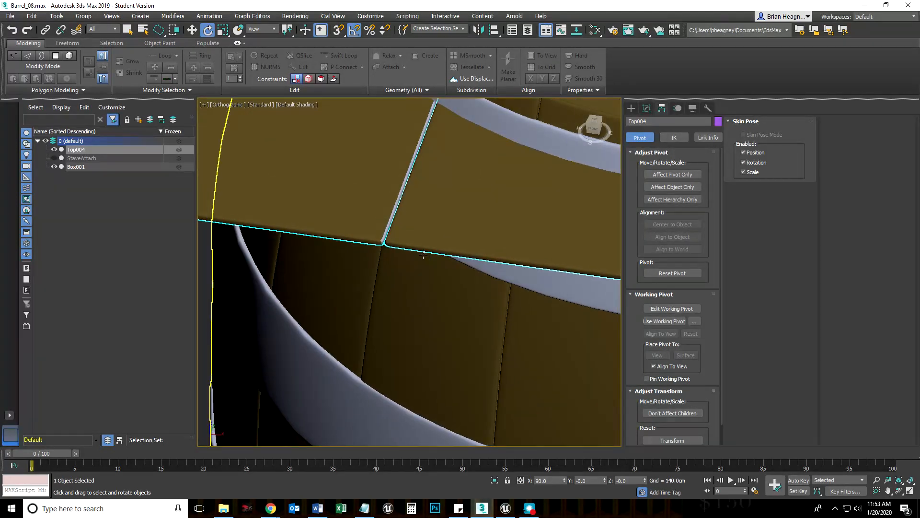
pyautogui.scroll(-5, 354, 234)
pyautogui.moveTo(471, 233); pyautogui.dragTo(397, 261, button='middle')
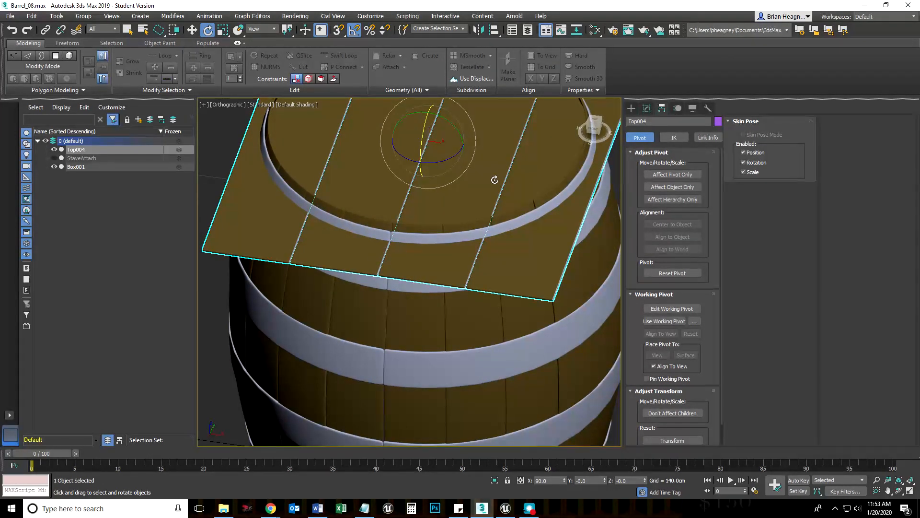
pyautogui.scroll(-2, 440, 265)
pyautogui.scroll(-2, 468, 269)
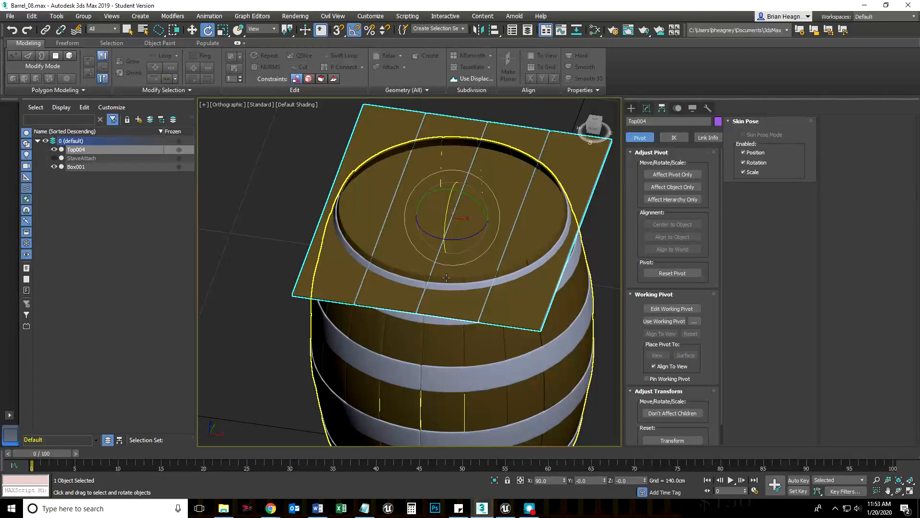
# Create a standard primitive box beside the barrel, about 71 cm long, 54 cm wide and 48 cm high
pyautogui.keyDown('alt'); pyautogui.moveTo(442, 282); pyautogui.dragTo(322, 263, button='middle'); pyautogui.keyUp('alt')
pyautogui.scroll(-3, 431, 286)
pyautogui.click(631, 108)
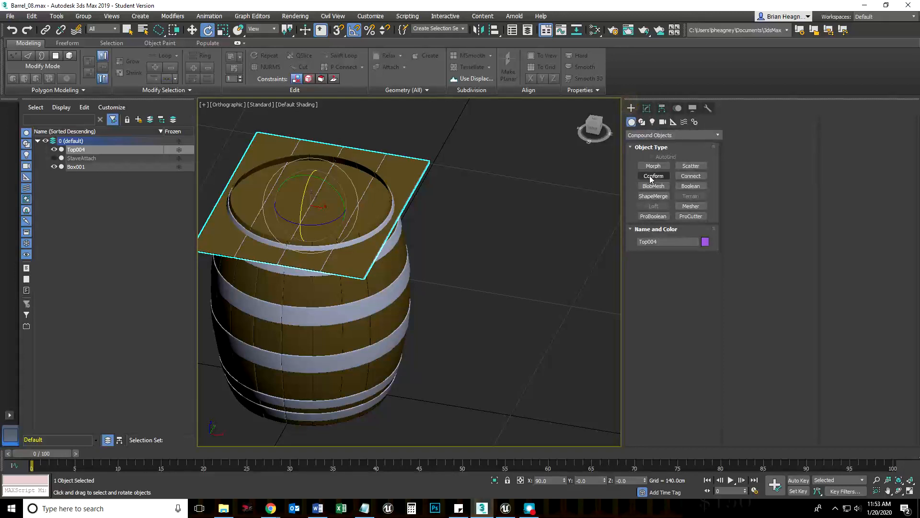
pyautogui.click(635, 134)
pyautogui.click(642, 143)
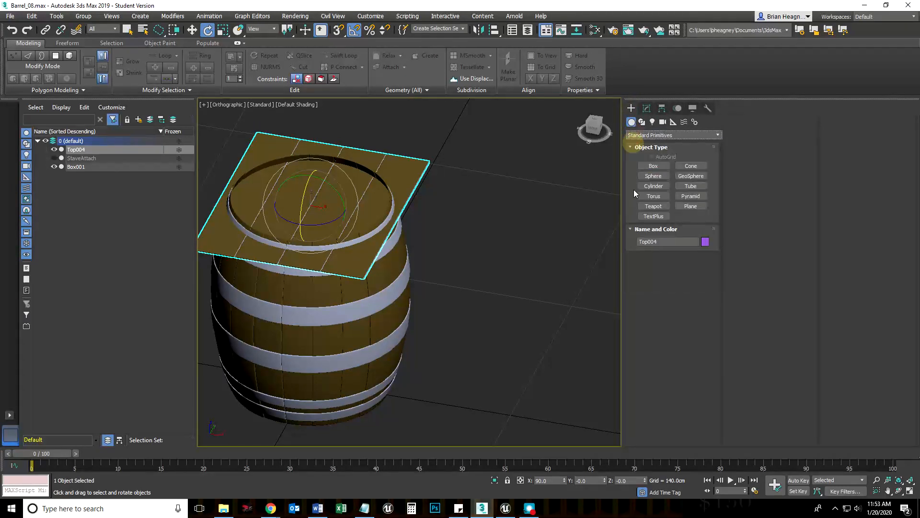
pyautogui.click(654, 168)
pyautogui.moveTo(499, 309); pyautogui.dragTo(546, 378)
pyautogui.click(559, 309)
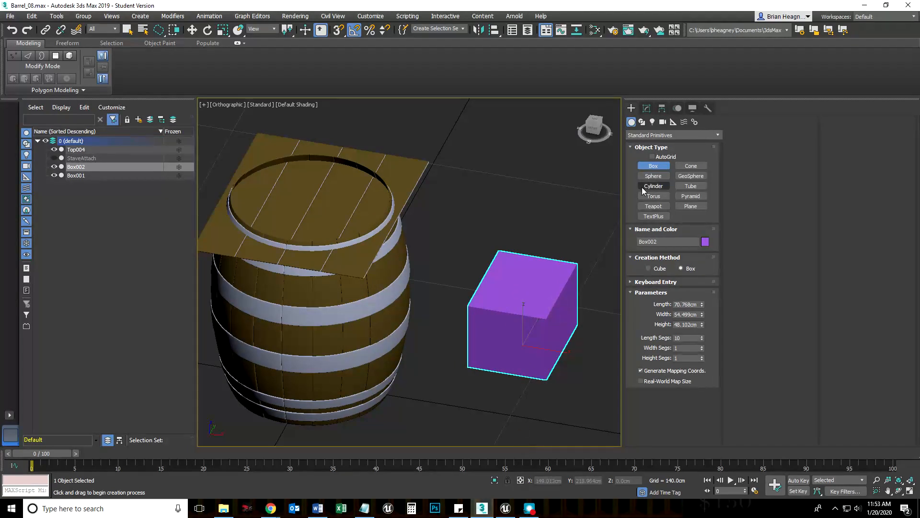
# Create a teapot with a radius of about 38 cm next to the box and move it so that it overlaps the box
pyautogui.click(653, 206)
pyautogui.moveTo(504, 352); pyautogui.dragTo(482, 382)
pyautogui.press('w')
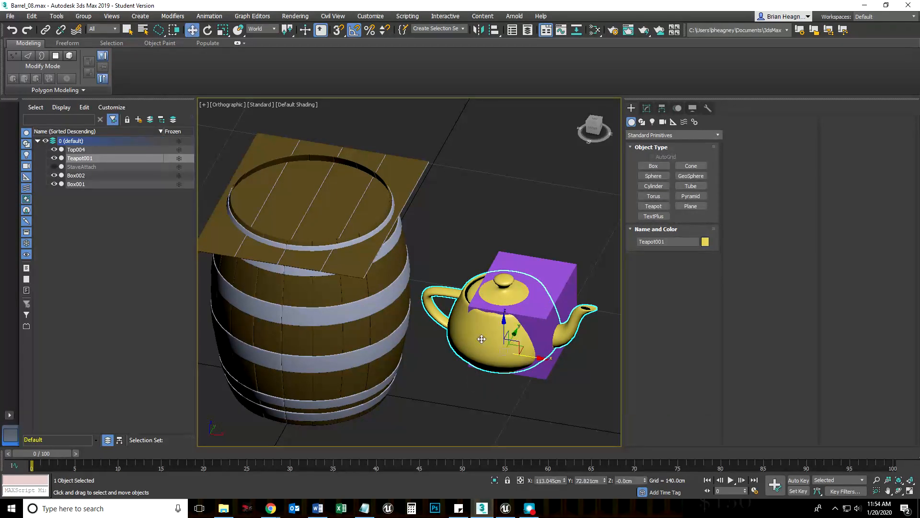
pyautogui.moveTo(525, 344); pyautogui.dragTo(544, 334)
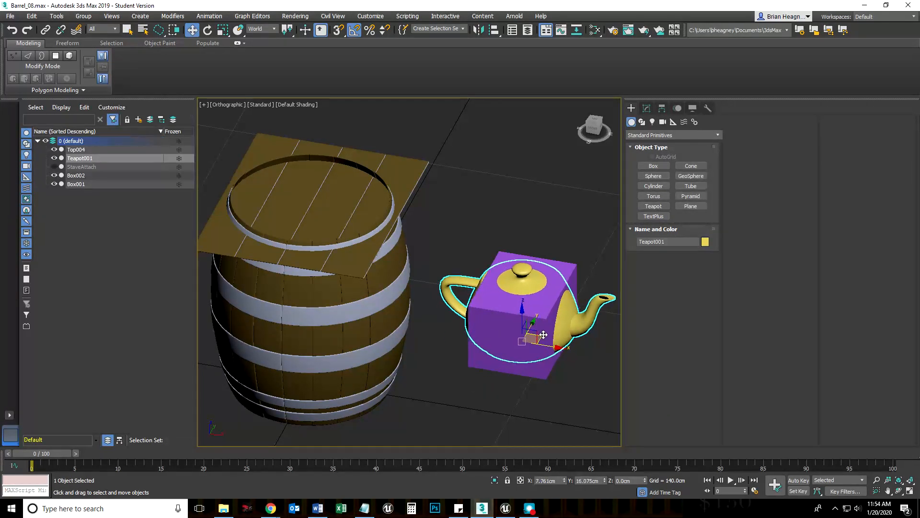
pyautogui.keyDown('alt'); pyautogui.moveTo(544, 335); pyautogui.dragTo(437, 385, button='middle'); pyautogui.keyUp('alt')
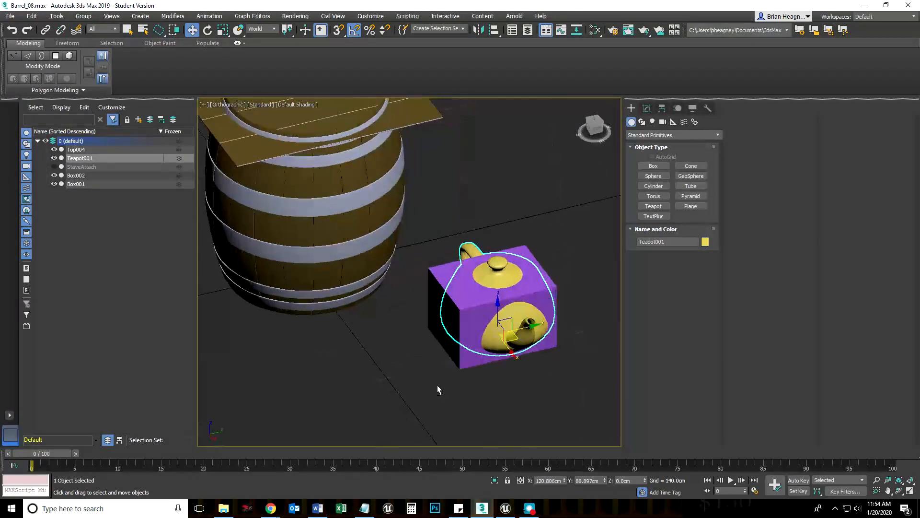
# Align the teapot to the box, center to center, in X, Y and Z position
pyautogui.click(494, 30)
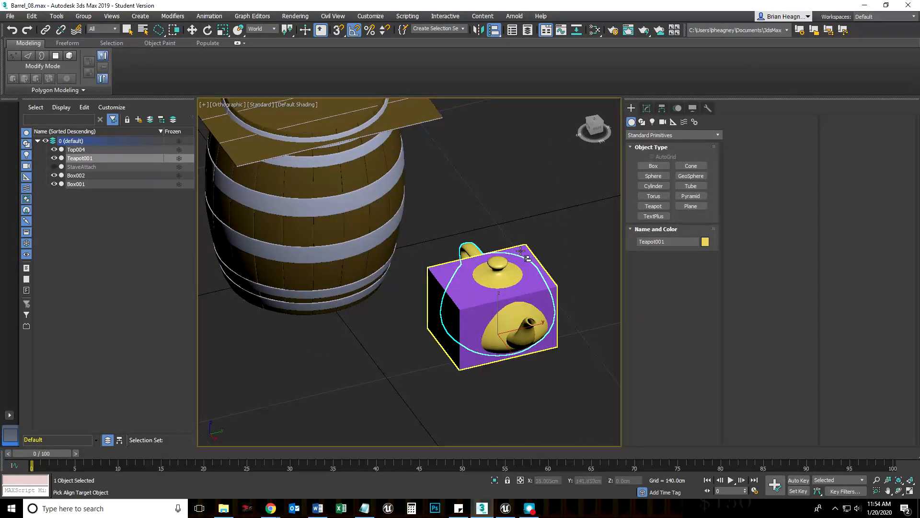
pyautogui.click(500, 268)
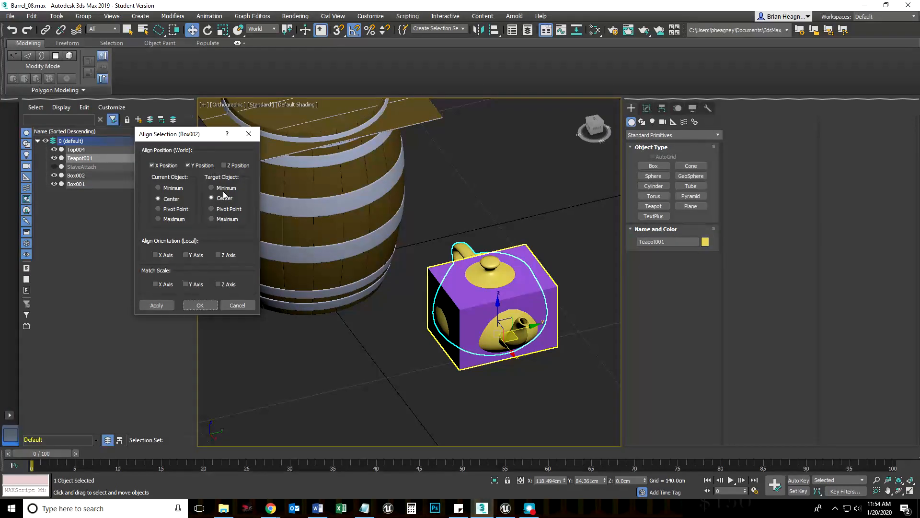
pyautogui.click(224, 166)
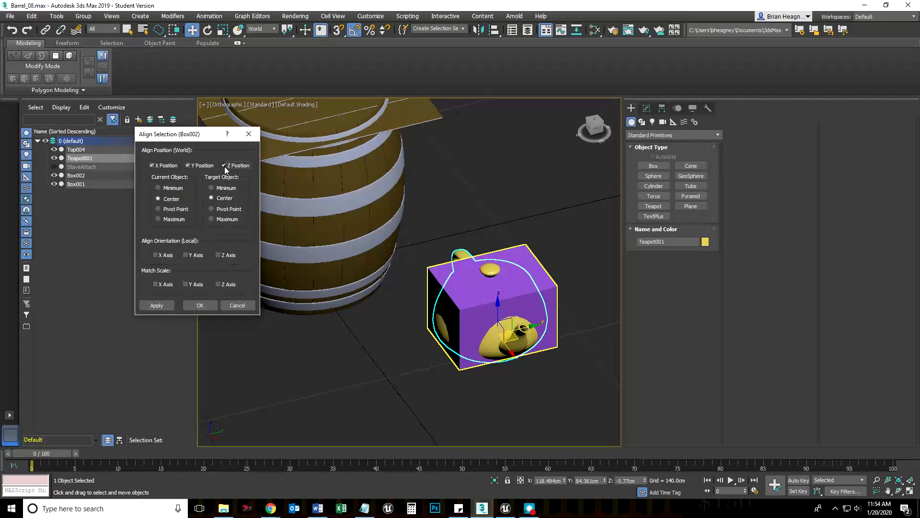
pyautogui.click(201, 306)
# Enlarge the teapot's radius to about 42.4 cm so its body bulges through the box's sides
pyautogui.keyDown('alt'); pyautogui.moveTo(489, 377); pyautogui.dragTo(529, 364, button='middle'); pyautogui.keyUp('alt')
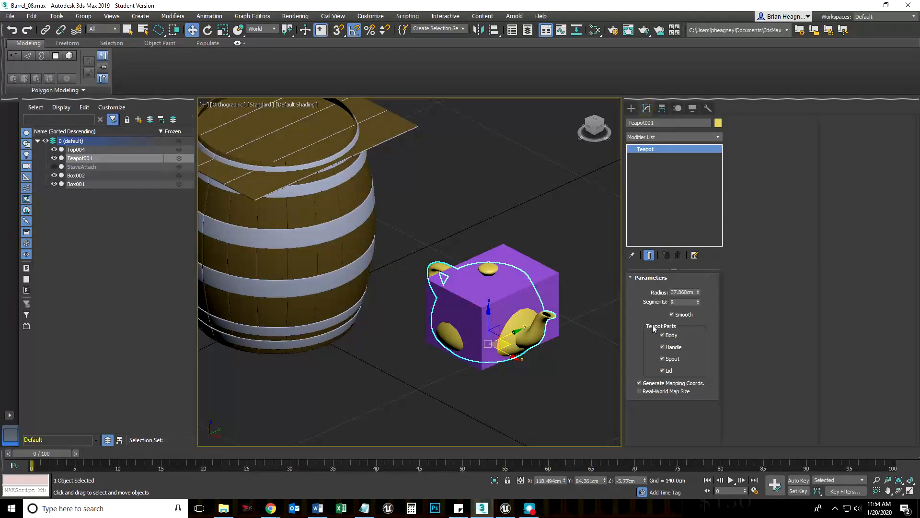
pyautogui.moveTo(698, 293); pyautogui.dragTo(696, 287)
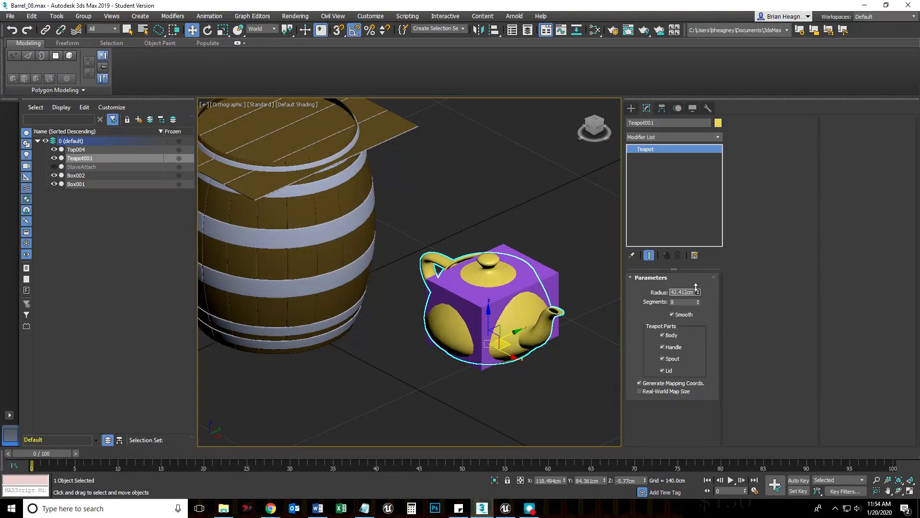
pyautogui.keyDown('alt'); pyautogui.moveTo(522, 363); pyautogui.dragTo(544, 379, button='middle'); pyautogui.keyUp('alt')
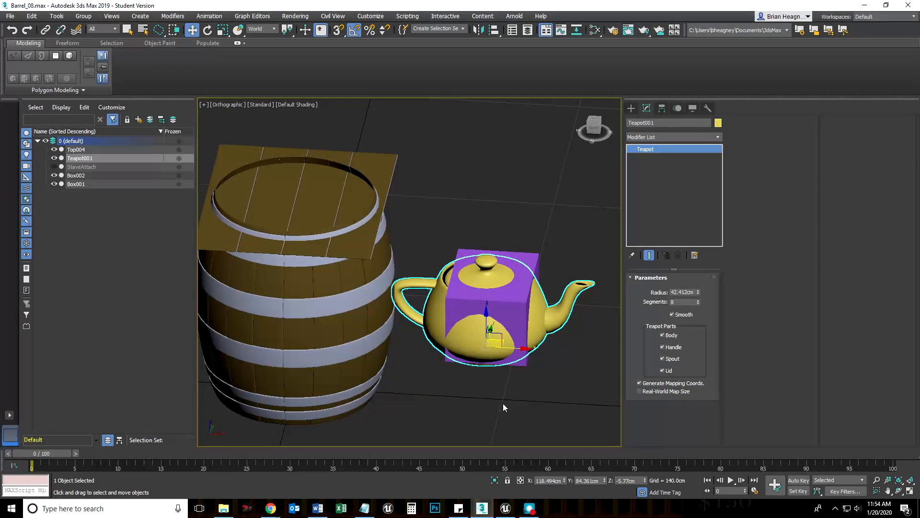
# Try a ProBoolean union of the box with the teapot and undo it
pyautogui.moveTo(502, 410); pyautogui.dragTo(496, 371, button='middle')
pyautogui.click(509, 360)
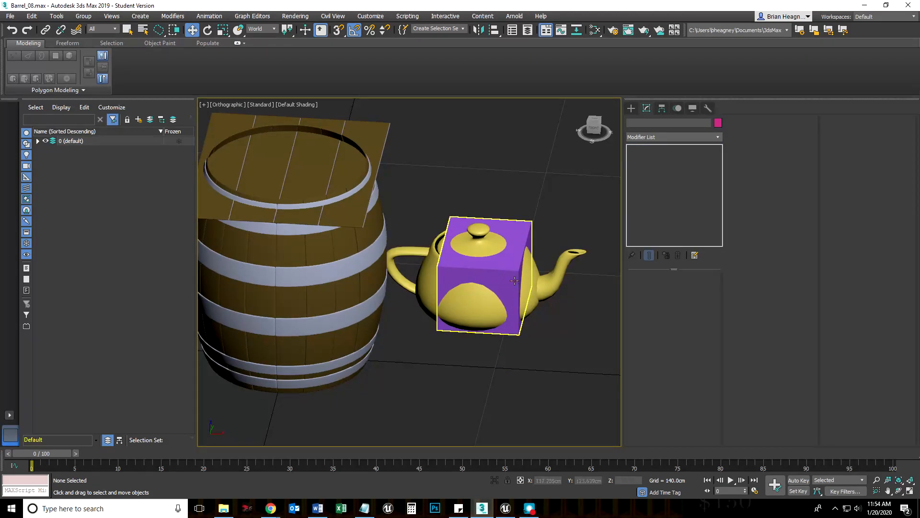
pyautogui.click(632, 112)
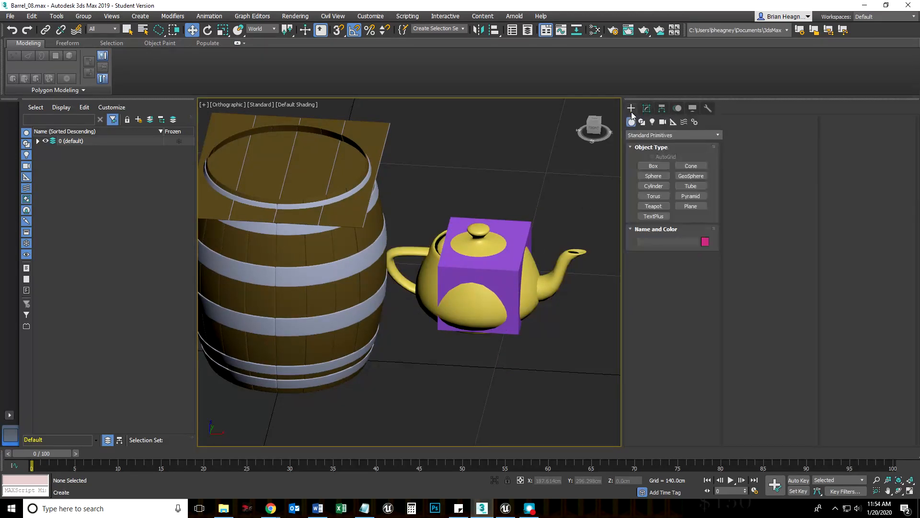
pyautogui.click(527, 222)
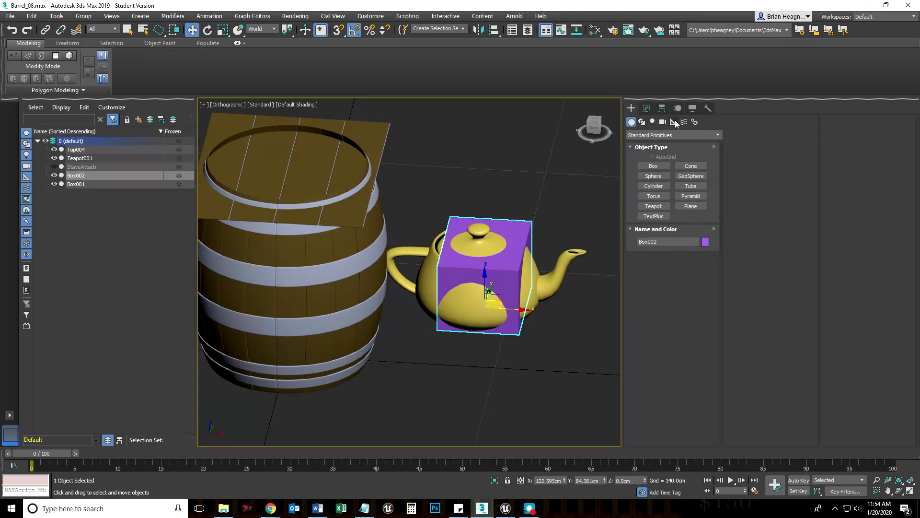
pyautogui.click(650, 134)
pyautogui.click(644, 162)
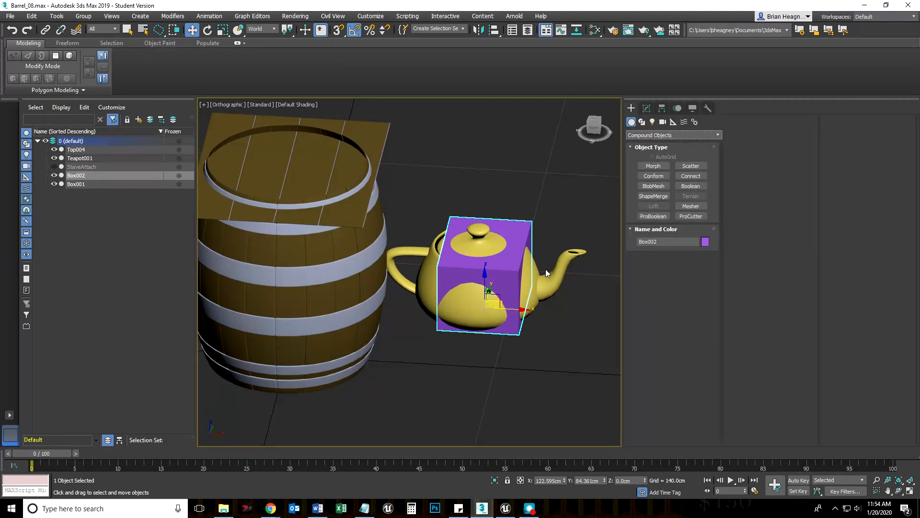
pyautogui.click(653, 216)
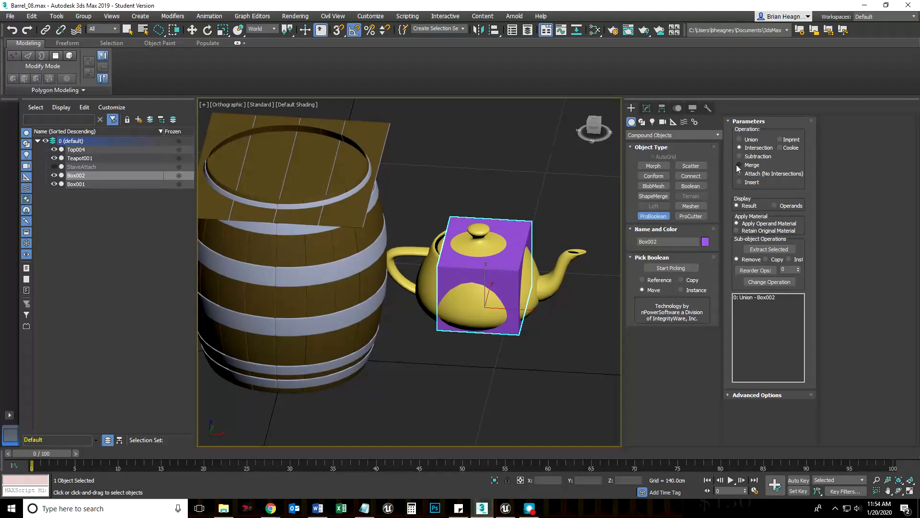
pyautogui.click(671, 268)
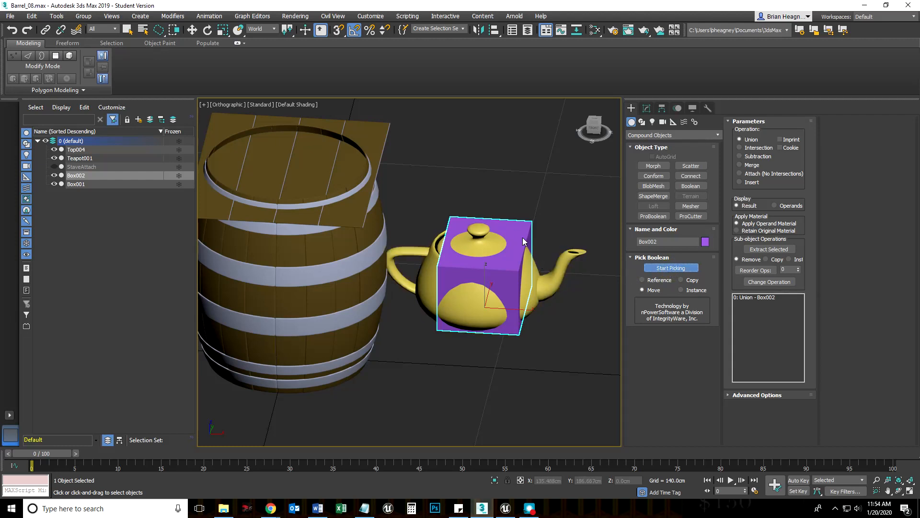
pyautogui.click(546, 275)
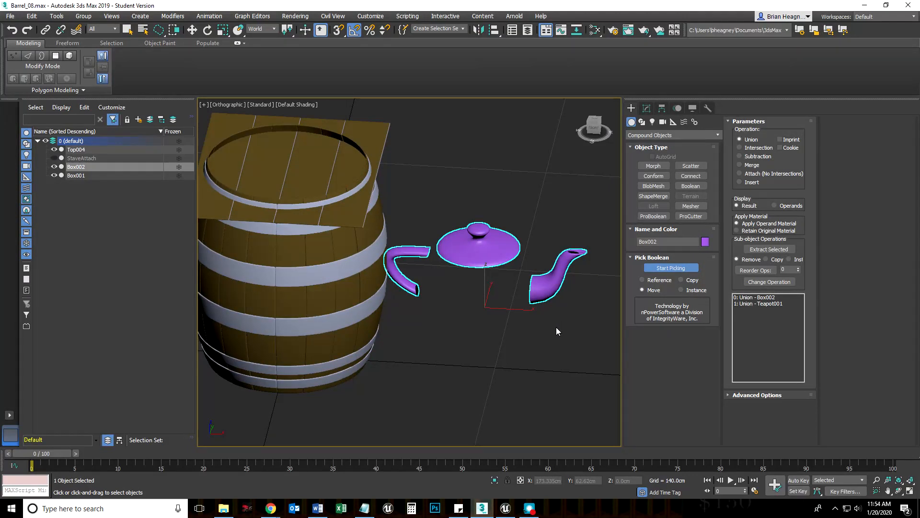
pyautogui.hotkey('ctrl', 'z')
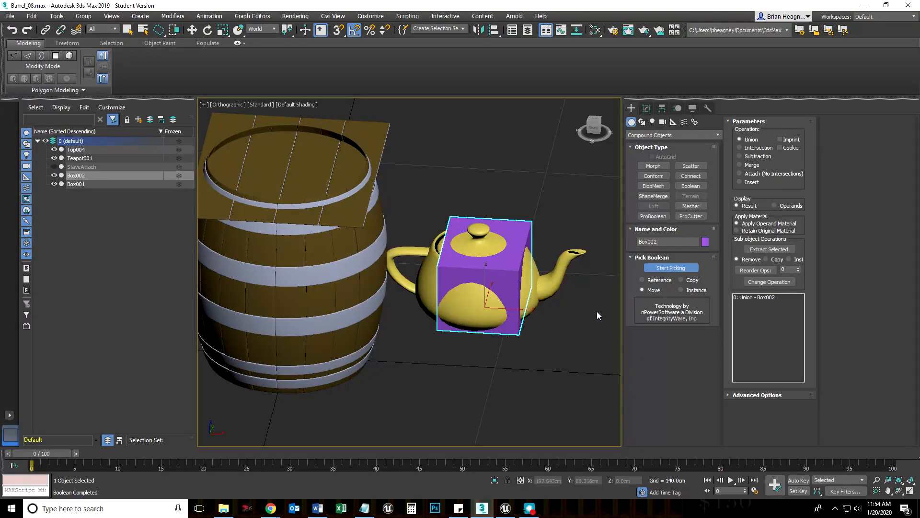
# Delete the teapot that overlaps the box
pyautogui.press('w')
pyautogui.click(553, 289)
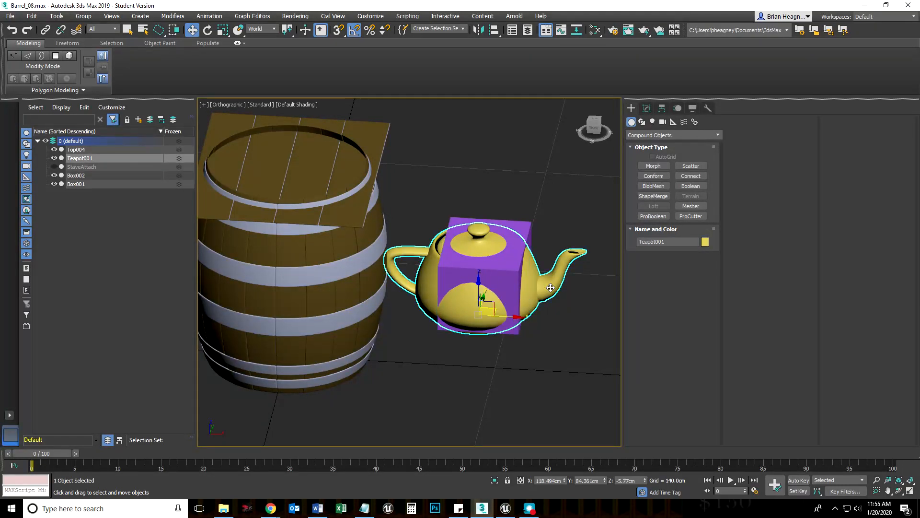
pyautogui.press('Delete')
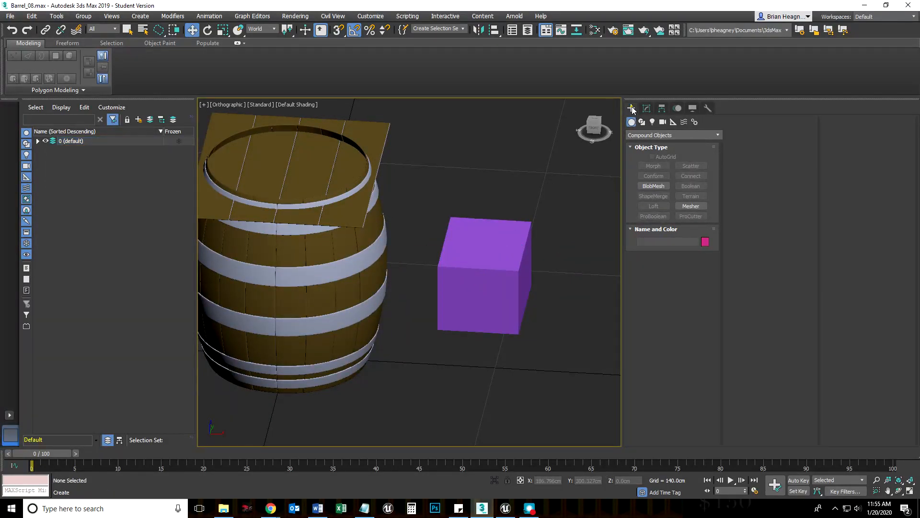
# Create a standard primitive sphere with a radius of about 36.2 cm at the base of the box
pyautogui.click(674, 135)
pyautogui.click(642, 141)
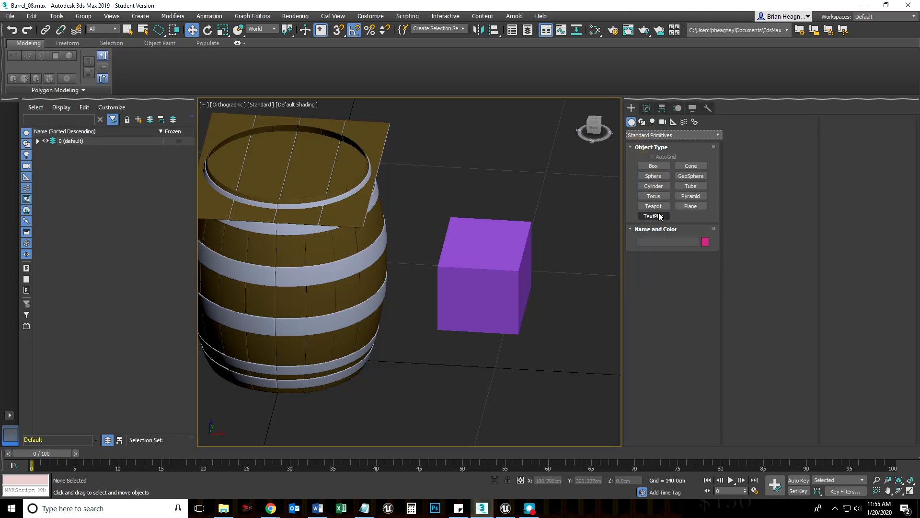
pyautogui.click(652, 177)
pyautogui.moveTo(502, 311); pyautogui.dragTo(510, 353)
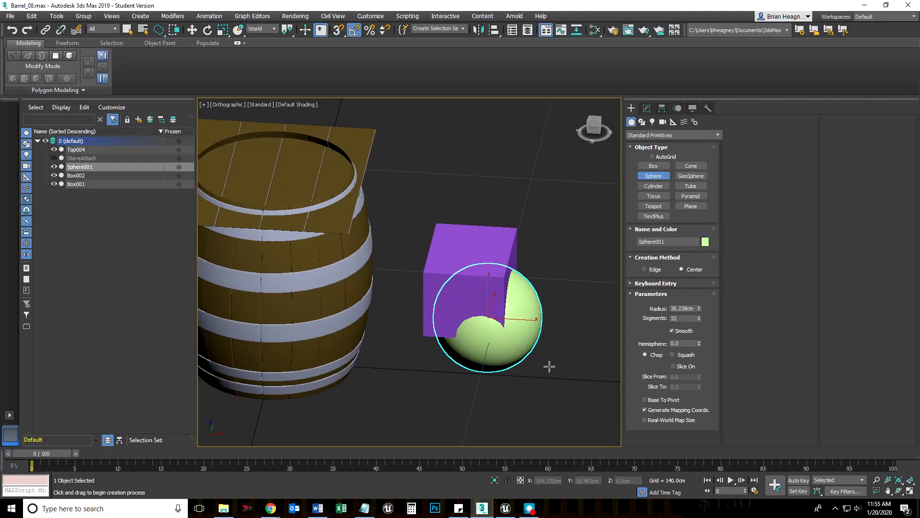
# Raise the sphere and shift it sideways so that it bulges through the box's top and side faces
pyautogui.keyDown('alt'); pyautogui.moveTo(549, 366); pyautogui.dragTo(508, 312, button='middle'); pyautogui.keyUp('alt')
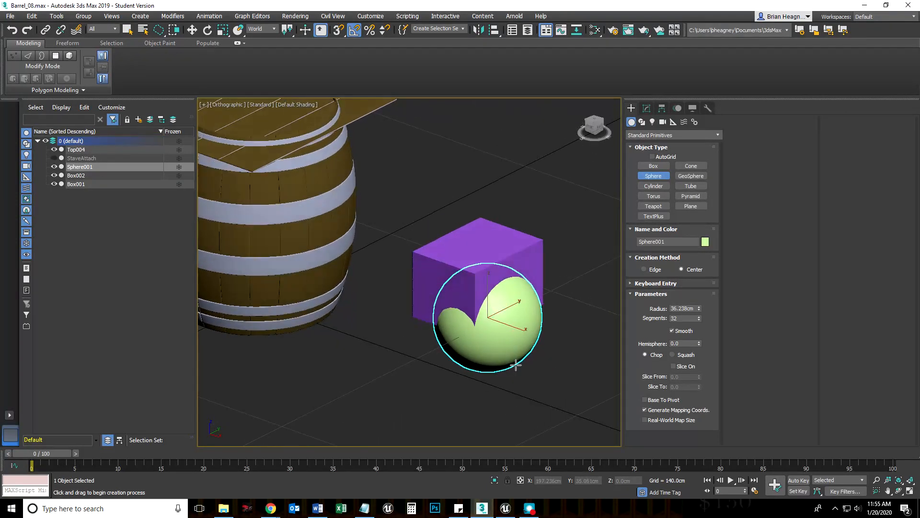
pyautogui.press('w')
pyautogui.moveTo(488, 289); pyautogui.dragTo(501, 313)
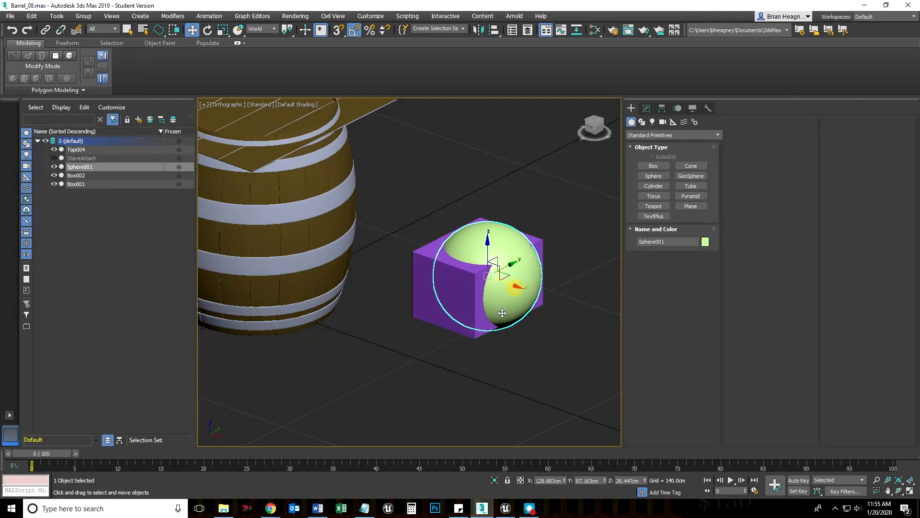
pyautogui.keyDown('alt'); pyautogui.moveTo(554, 384); pyautogui.dragTo(484, 365, button='middle'); pyautogui.keyUp('alt')
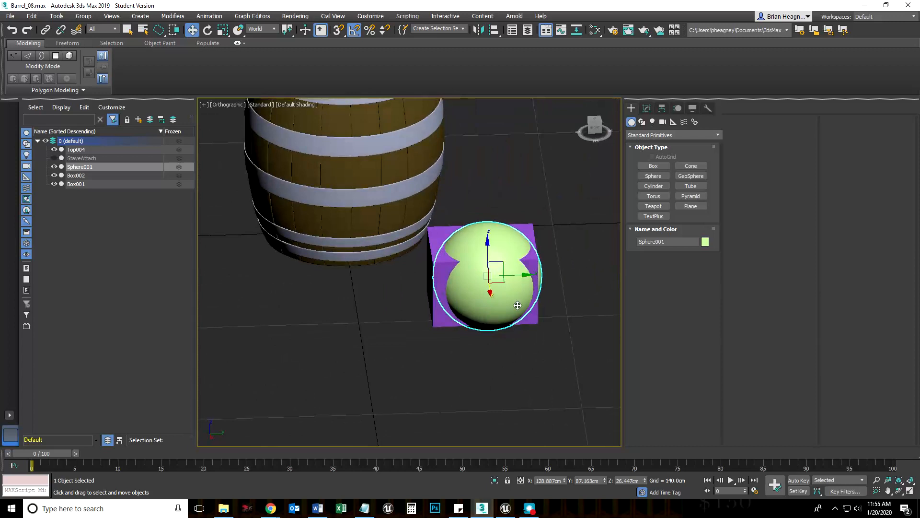
pyautogui.moveTo(528, 277); pyautogui.dragTo(519, 271)
pyautogui.keyDown('alt'); pyautogui.moveTo(546, 335); pyautogui.dragTo(476, 372, button='middle'); pyautogui.keyUp('alt')
# Combine the box and the sphere into one compound object with a ProBoolean union
pyautogui.click(528, 312)
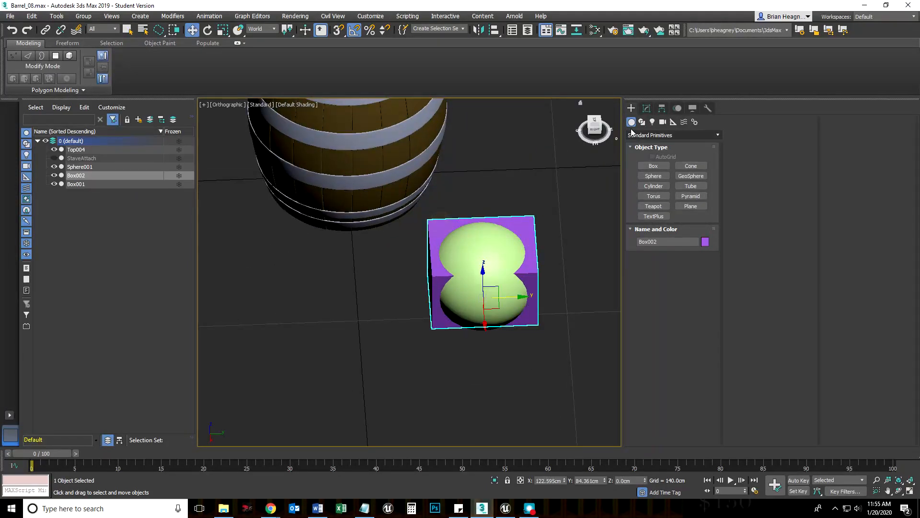
pyautogui.click(643, 136)
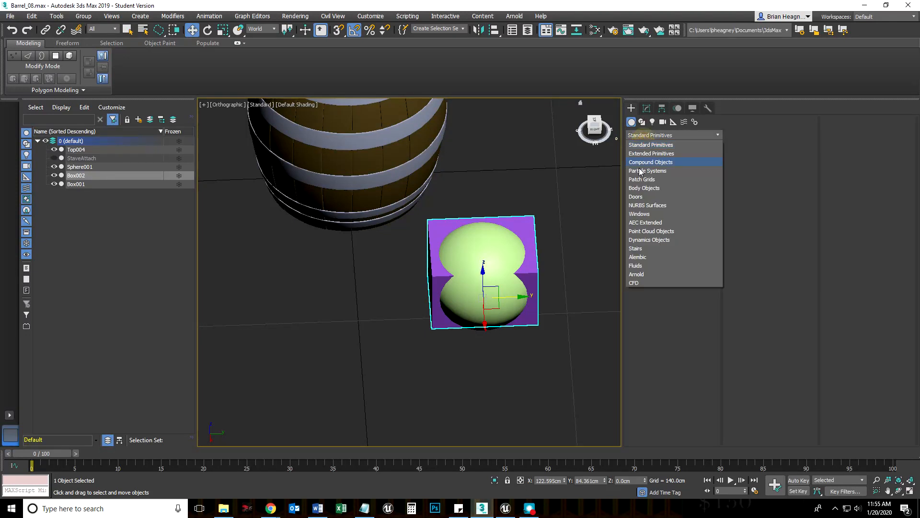
pyautogui.click(644, 162)
pyautogui.click(652, 215)
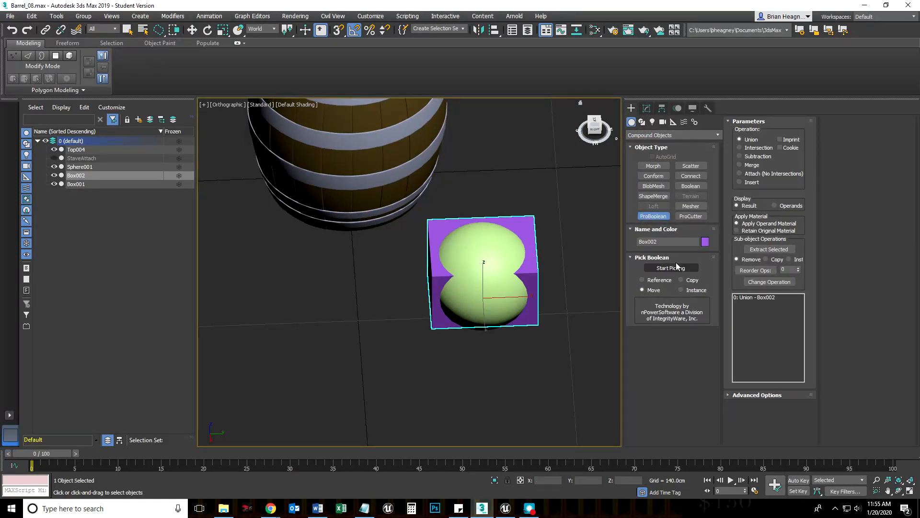
pyautogui.click(676, 267)
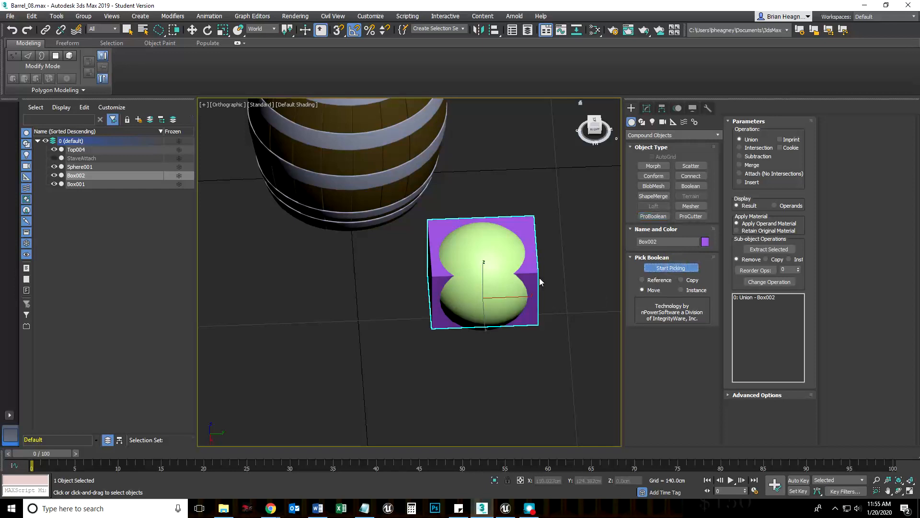
pyautogui.click(499, 260)
# Turn on the edged faces display and examine the seam between the united box and sphere
pyautogui.keyDown('alt'); pyautogui.moveTo(504, 375); pyautogui.dragTo(448, 369, button='middle'); pyautogui.keyUp('alt')
pyautogui.press('F4')
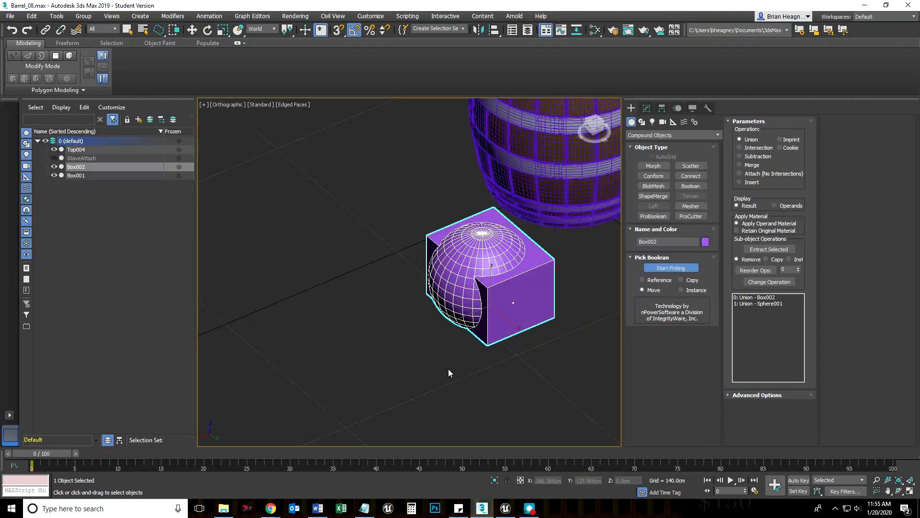
pyautogui.scroll(5, 517, 295)
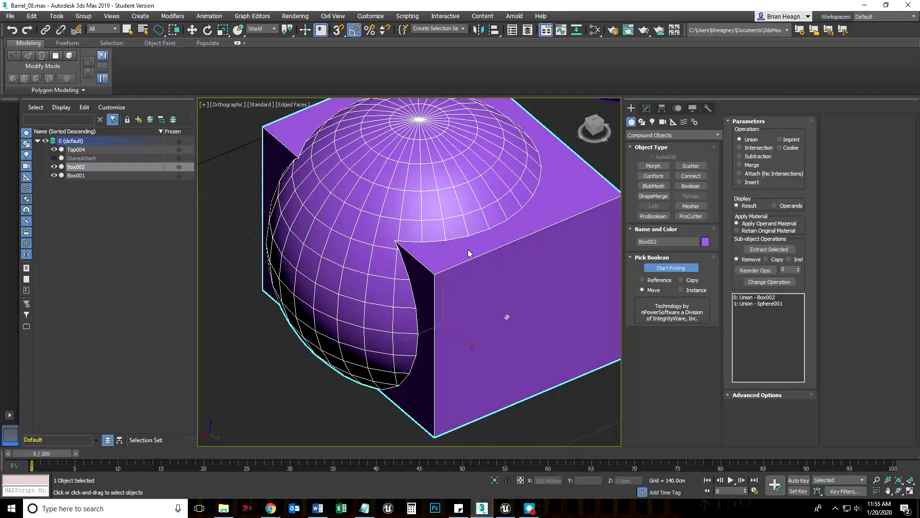
# Undo the union and examine the edges where the separate sphere and box overlap
pyautogui.hotkey('ctrl', 'z')
pyautogui.scroll(4, 503, 257)
pyautogui.scroll(3, 390, 243)
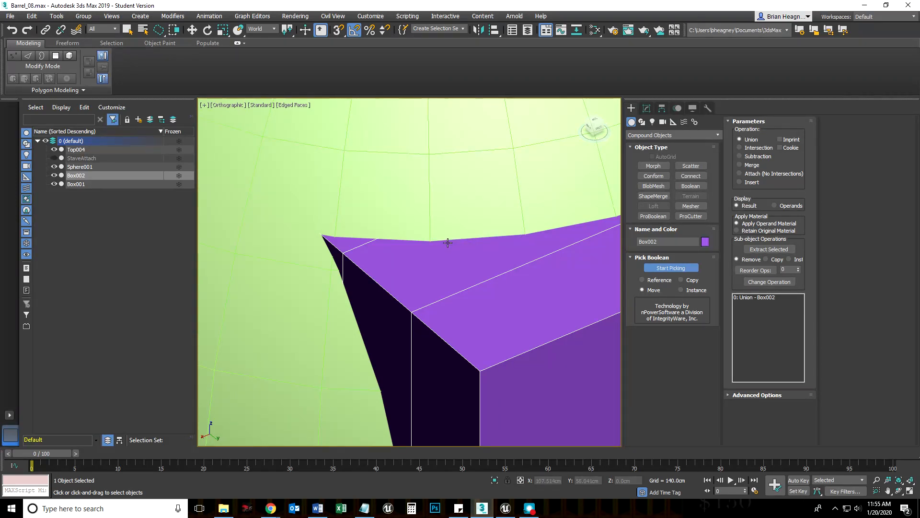
pyautogui.scroll(-3, 476, 288)
pyautogui.moveTo(476, 288); pyautogui.dragTo(438, 284, button='middle')
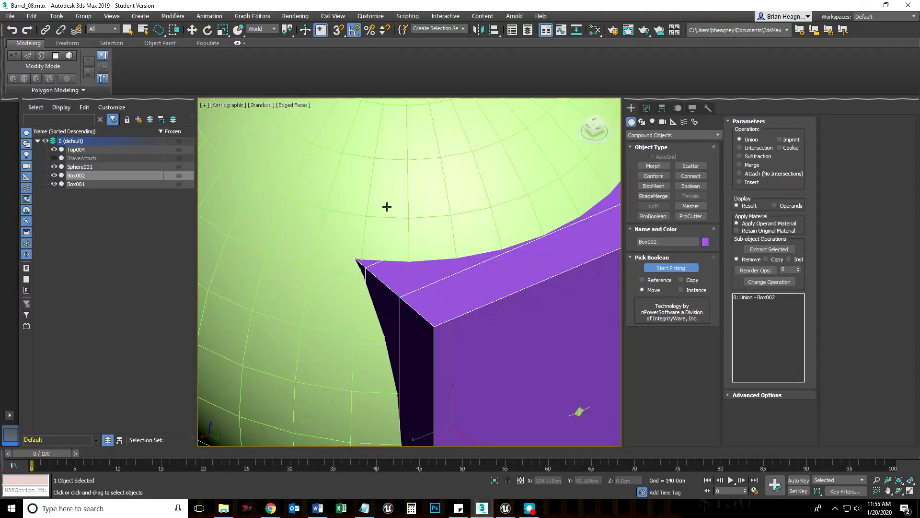
# Repeat the ProBoolean union with the sphere, inspect the edges along the seam up close, and undo it
pyautogui.click(301, 215)
pyautogui.scroll(3, 371, 259)
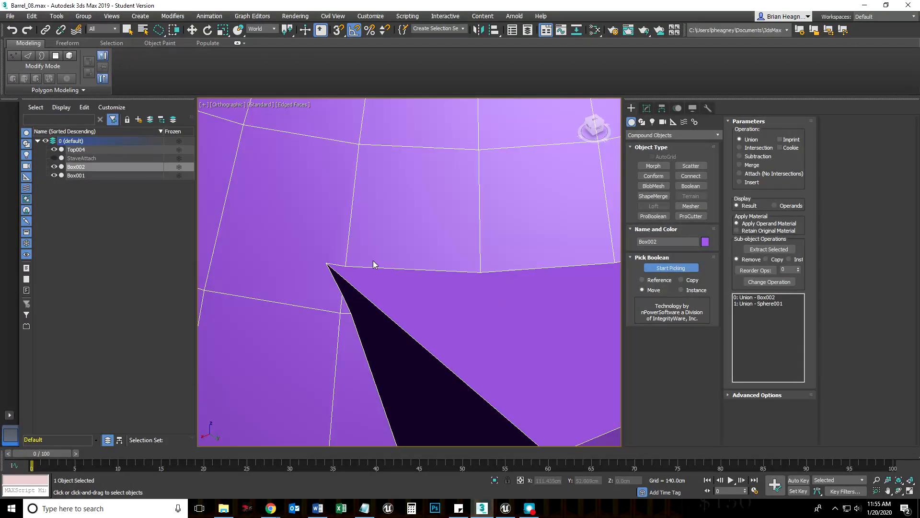
pyautogui.scroll(-4, 493, 304)
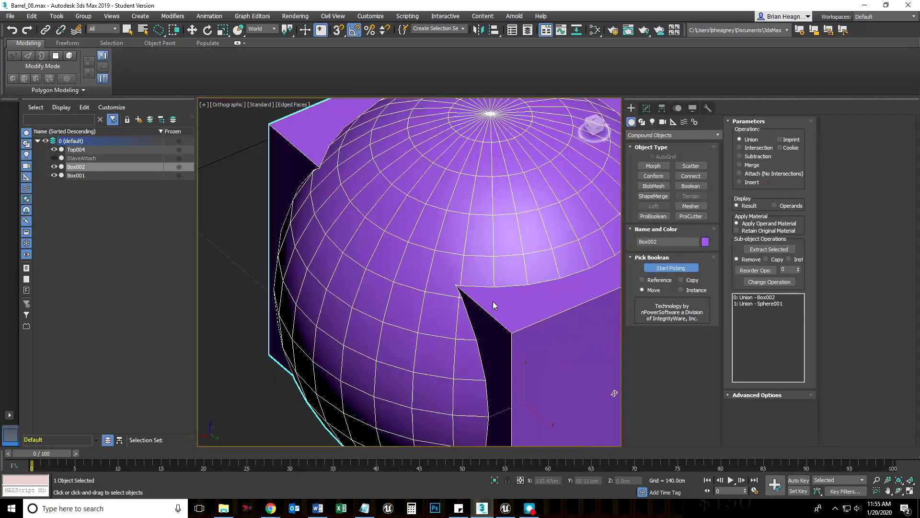
pyautogui.scroll(-2, 553, 329)
pyautogui.moveTo(538, 330); pyautogui.dragTo(464, 291, button='middle')
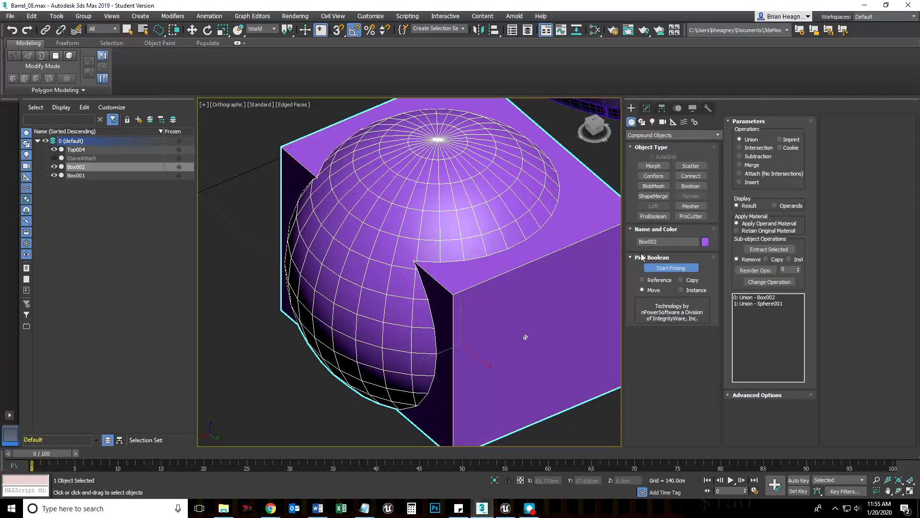
pyautogui.hotkey('ctrl', 'z')
# Try a ProBoolean intersection of the box with the sphere, view the shape, and undo it
pyautogui.click(741, 148)
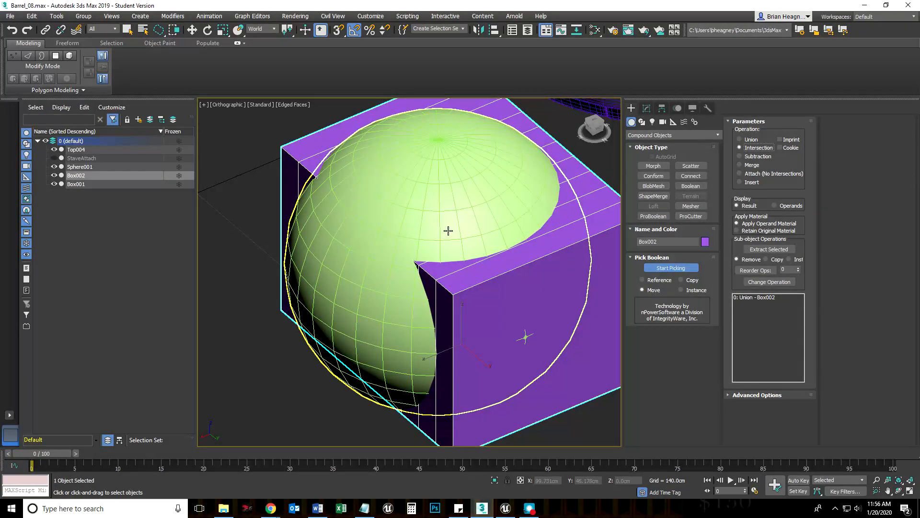
pyautogui.click(429, 192)
pyautogui.keyDown('alt'); pyautogui.moveTo(419, 263); pyautogui.dragTo(470, 299, button='middle'); pyautogui.keyUp('alt')
pyautogui.hotkey('ctrl', 'z')
# Try a ProBoolean subtraction of the sphere from the box, view the hollowed shape, and undo it
pyautogui.click(739, 156)
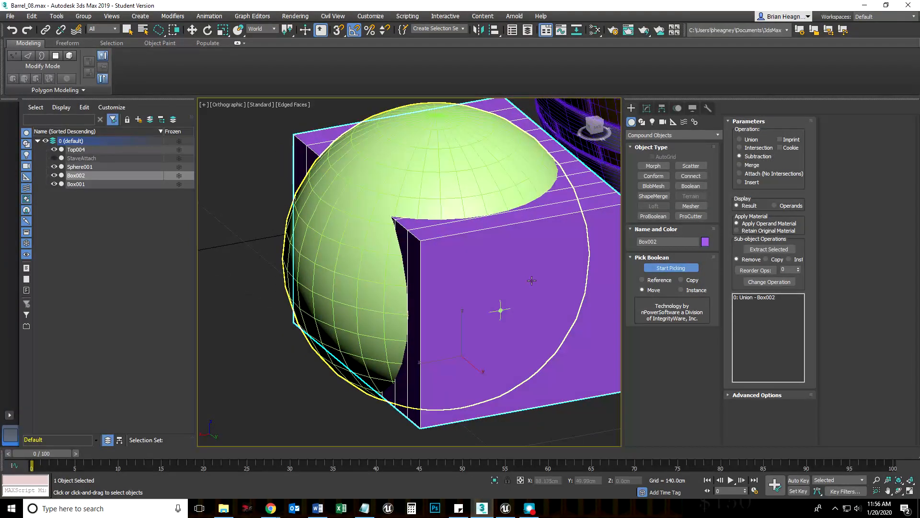
pyautogui.moveTo(522, 284); pyautogui.dragTo(457, 328, button='middle')
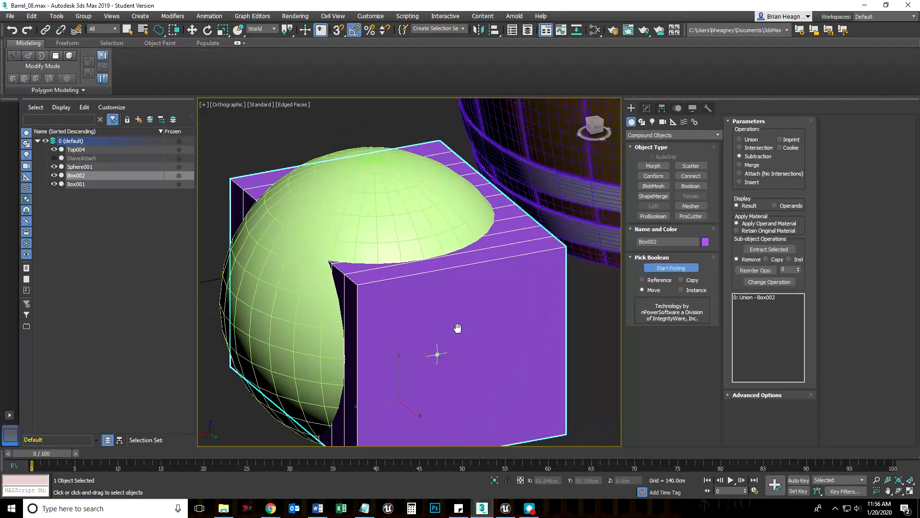
pyautogui.click(348, 222)
pyautogui.keyDown('alt'); pyautogui.moveTo(335, 322); pyautogui.dragTo(379, 326, button='middle'); pyautogui.keyUp('alt')
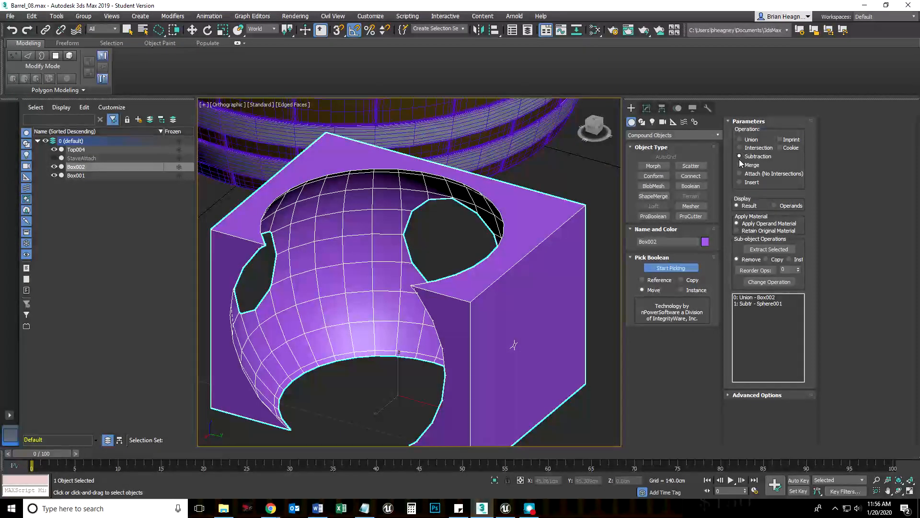
pyautogui.hotkey('ctrl', 'z')
# Delete the example box and the sphere beside the barrel
pyautogui.scroll(-2, 529, 319)
pyautogui.press('w')
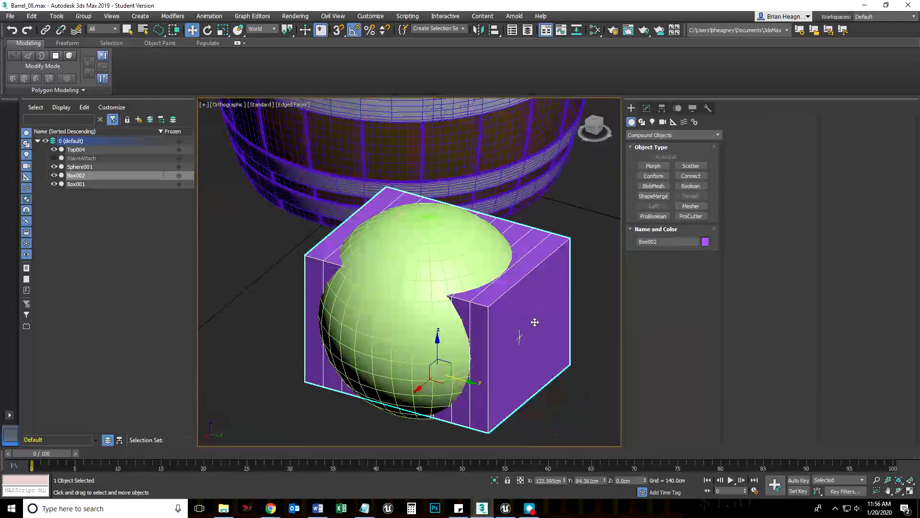
pyautogui.press('Delete')
pyautogui.click(495, 318)
pyautogui.press('Delete')
# Examine the plank lid where it passes through and overhangs the barrel's top rim
pyautogui.scroll(-5, 419, 298)
pyautogui.moveTo(418, 298); pyautogui.dragTo(413, 398, button='middle')
pyautogui.scroll(4, 432, 246)
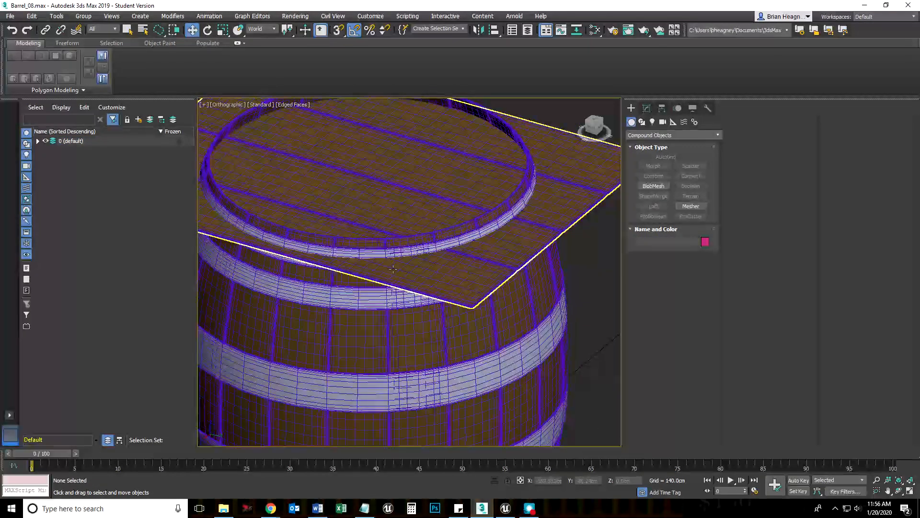
pyautogui.keyDown('alt'); pyautogui.moveTo(346, 299); pyautogui.dragTo(394, 336, button='middle'); pyautogui.keyUp('alt')
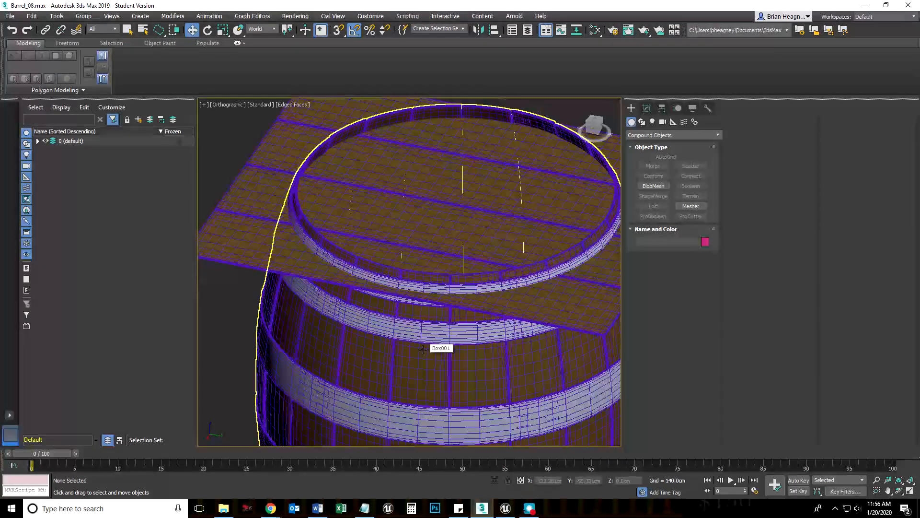
pyautogui.moveTo(422, 338); pyautogui.dragTo(356, 344, button='middle')
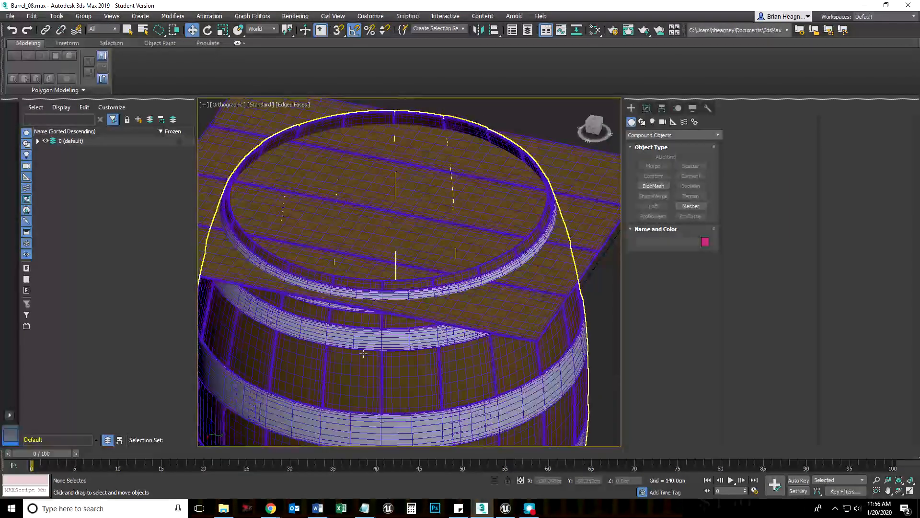
pyautogui.scroll(-6, 521, 352)
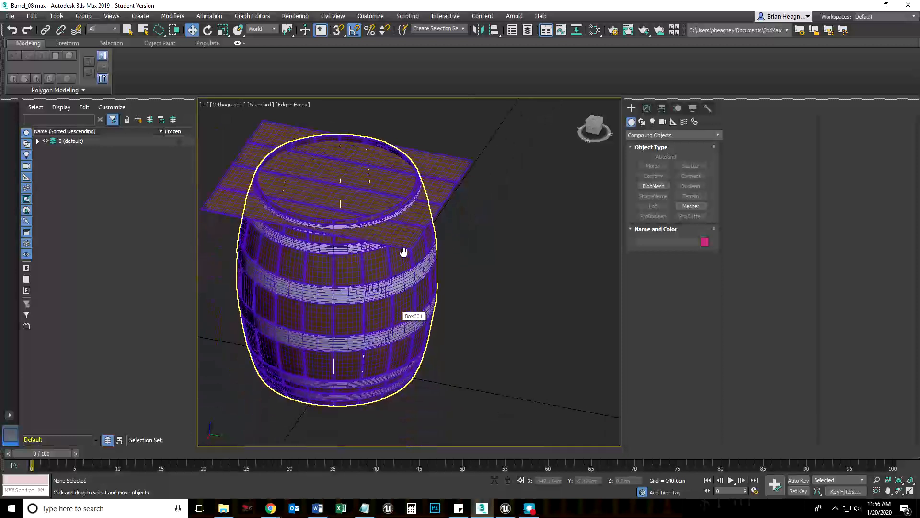
# Create a standard cone beside the barrel with radii of about 34.15 cm and 30.6 cm and a height of about 7 cm
pyautogui.click(643, 135)
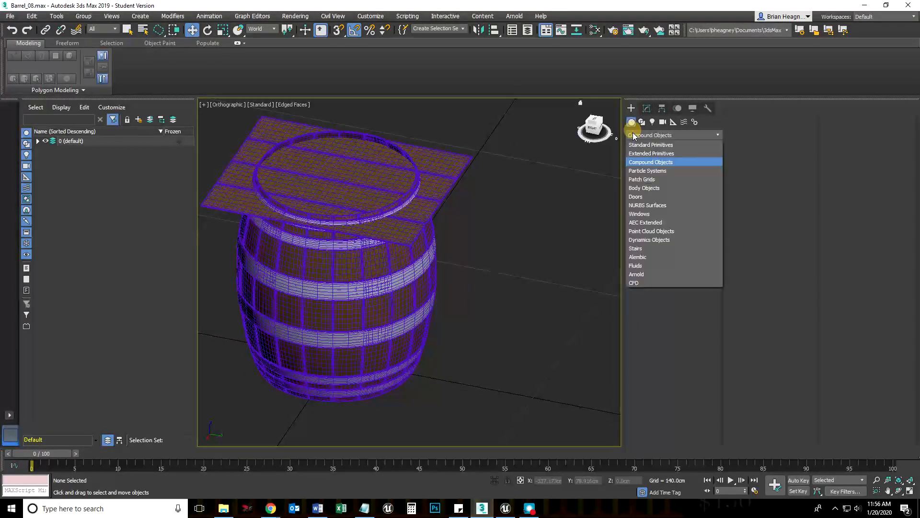
pyautogui.click(637, 144)
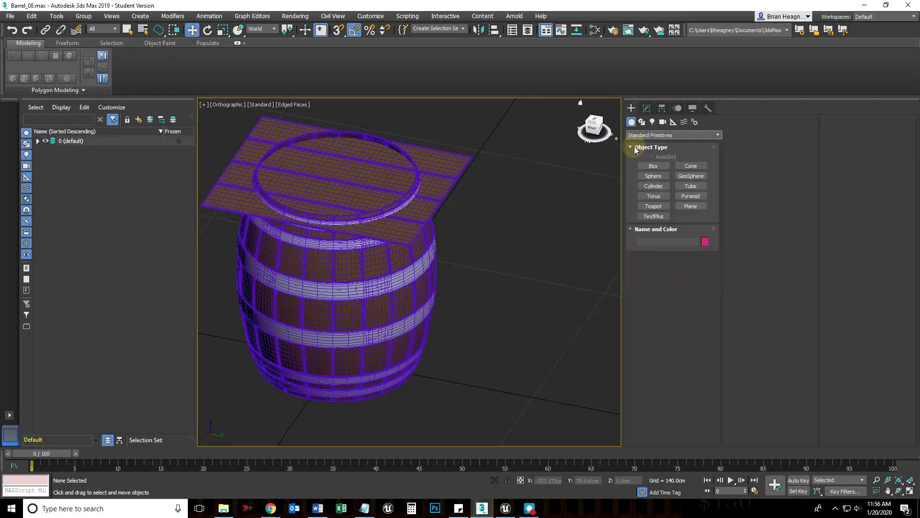
pyautogui.click(691, 166)
pyautogui.moveTo(479, 367); pyautogui.dragTo(504, 383)
pyautogui.click(506, 379)
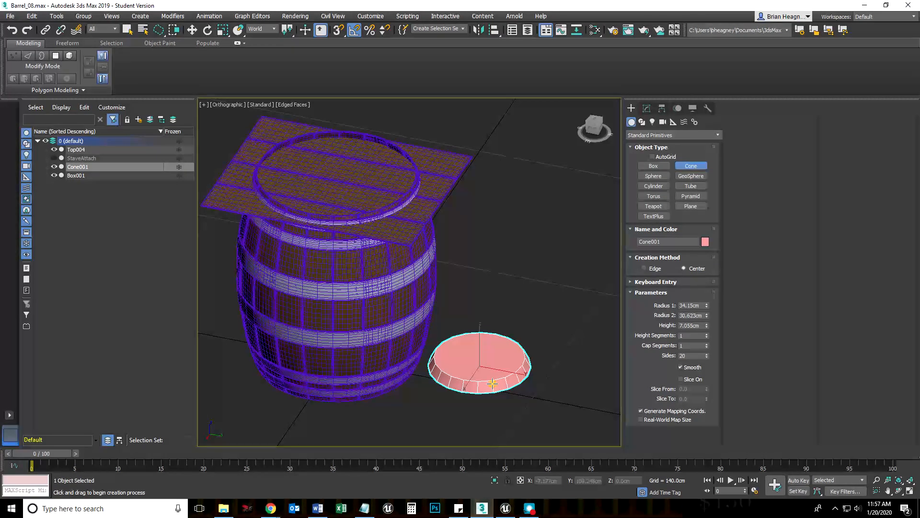
# Move the cone up to the level of the plank lid inside the barrel's top, working from the front view
pyautogui.scroll(6, 329, 173)
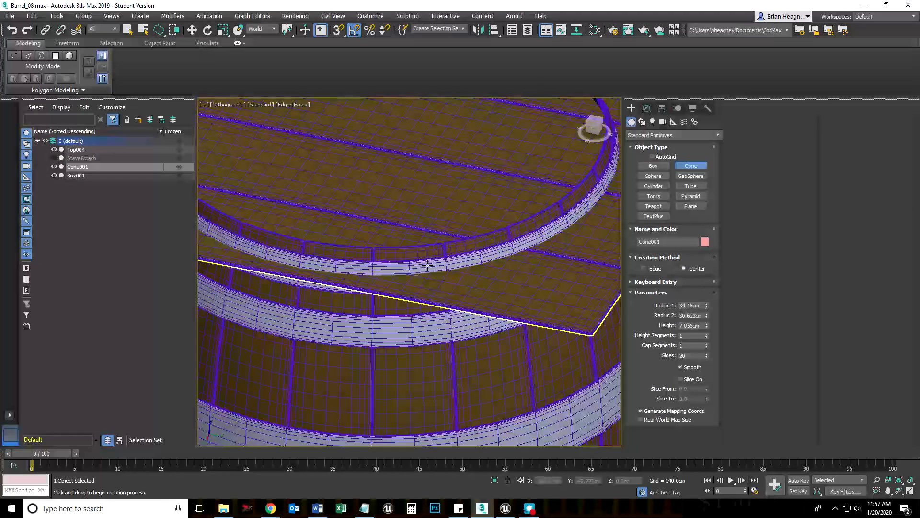
pyautogui.scroll(-6, 468, 260)
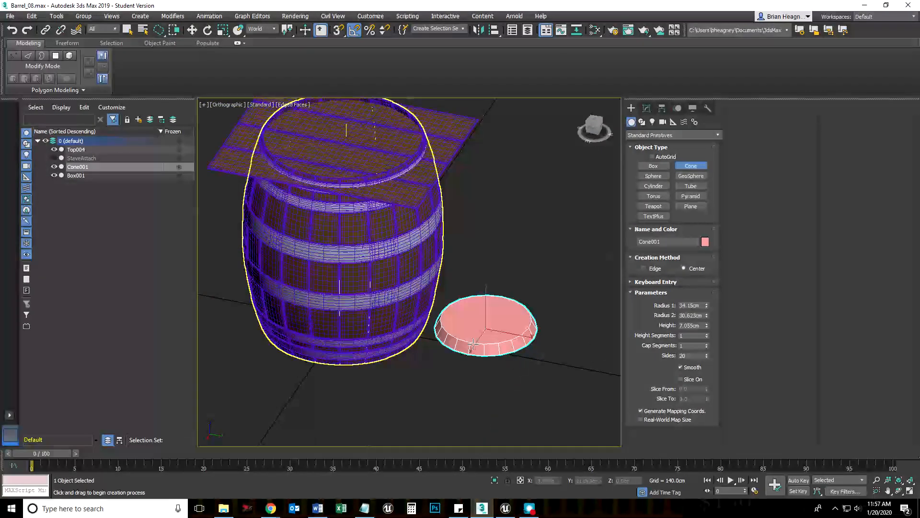
pyautogui.scroll(-4, 479, 407)
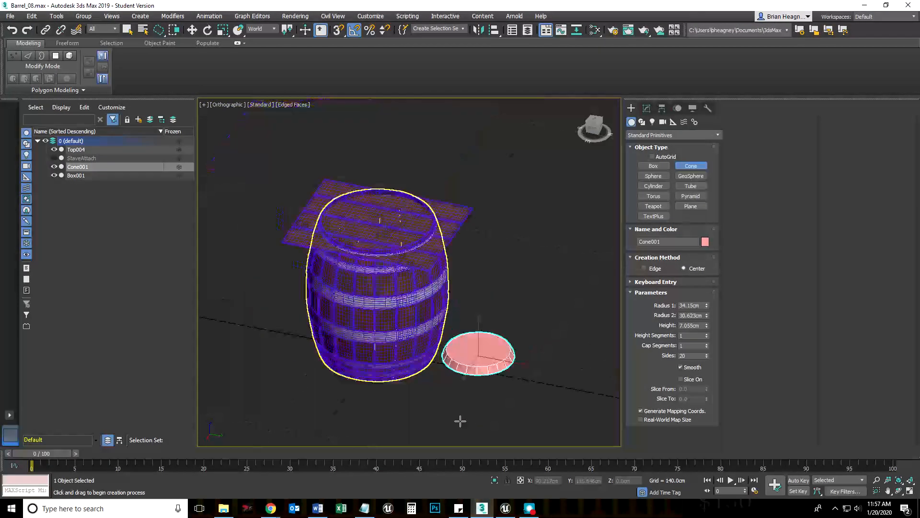
pyautogui.press('f')
pyautogui.moveTo(408, 339); pyautogui.dragTo(394, 378, button='middle')
pyautogui.press('w')
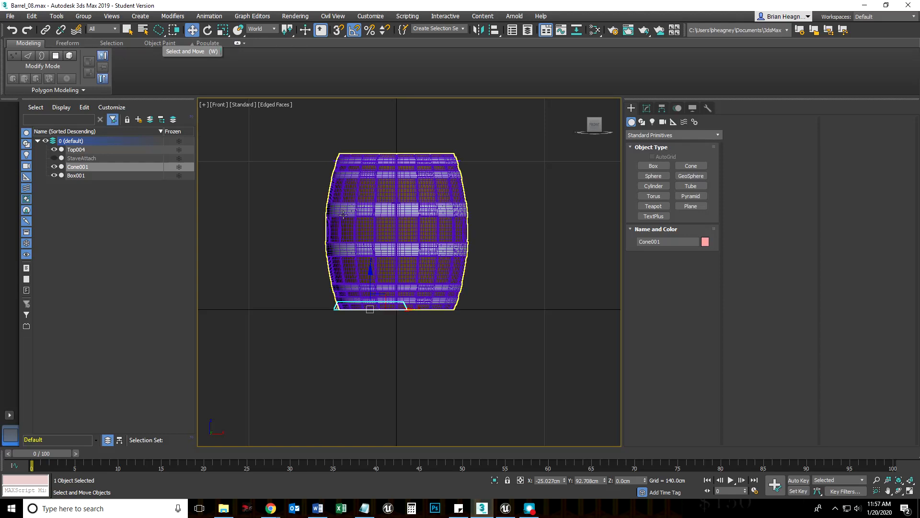
pyautogui.moveTo(387, 299); pyautogui.dragTo(409, 155)
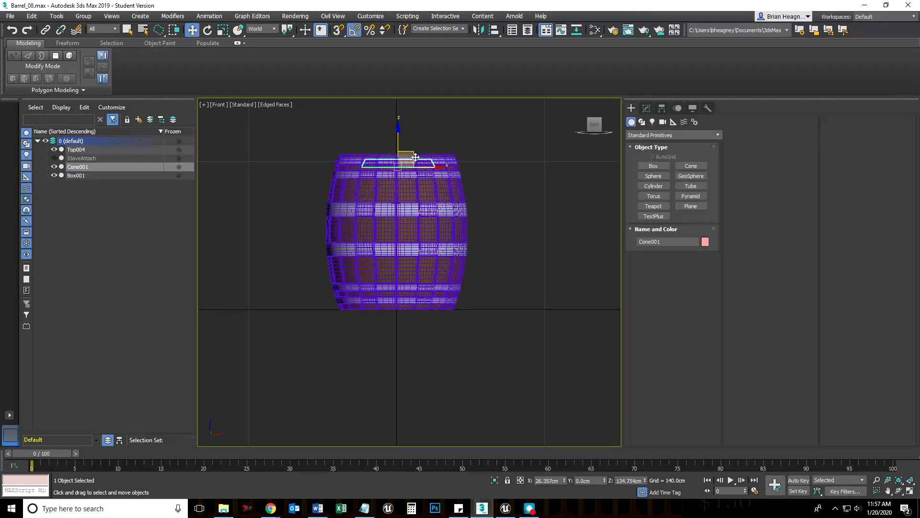
pyautogui.scroll(5, 414, 155)
pyautogui.moveTo(368, 277); pyautogui.dragTo(396, 295, button='middle')
pyautogui.moveTo(377, 194); pyautogui.dragTo(377, 176)
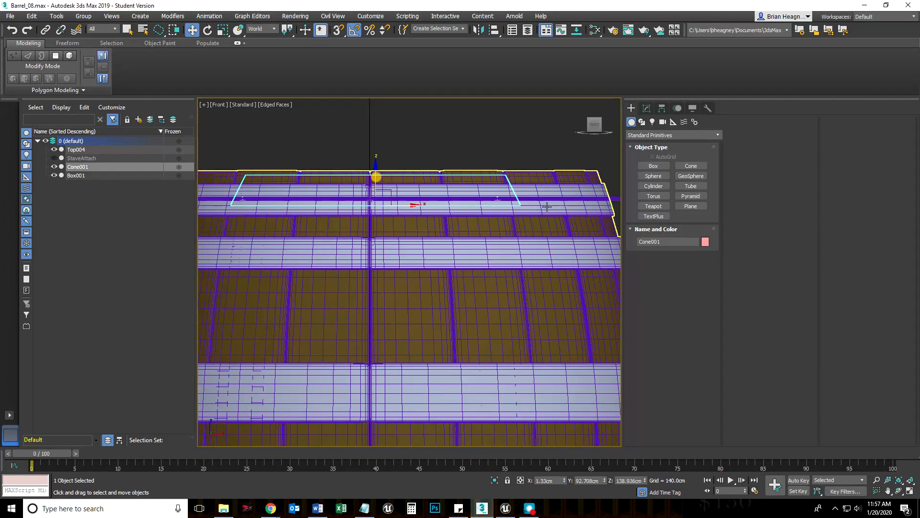
# Reduce the cone's height to 2.572 cm and nudge it vertically so it encloses the plank lid's thickness
pyautogui.click(645, 110)
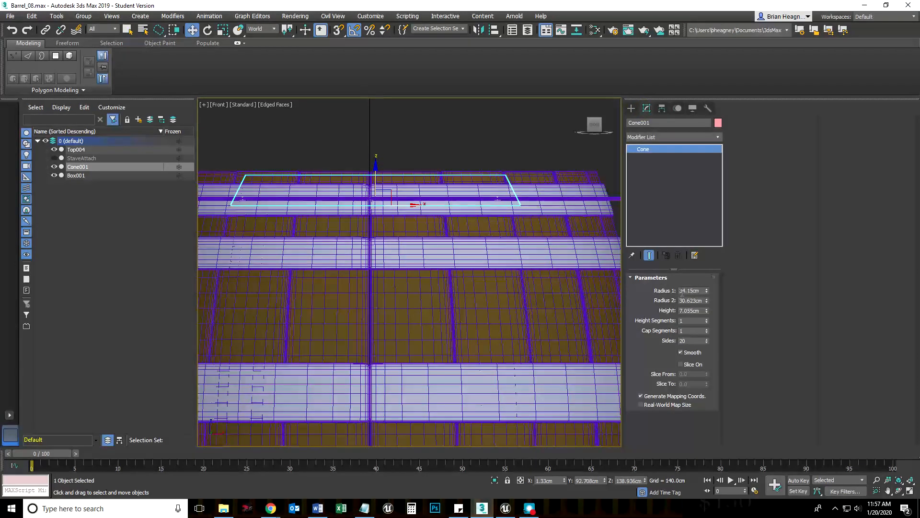
pyautogui.moveTo(706, 310); pyautogui.dragTo(701, 335)
pyautogui.scroll(5, 338, 226)
pyautogui.scroll(-2, 364, 232)
pyautogui.moveTo(364, 232); pyautogui.dragTo(372, 265, button='middle')
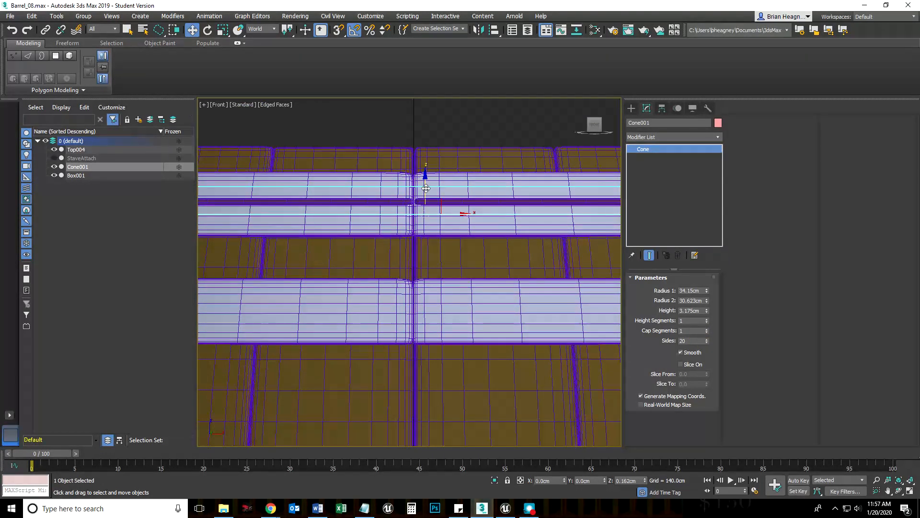
pyautogui.moveTo(706, 309); pyautogui.dragTo(705, 316)
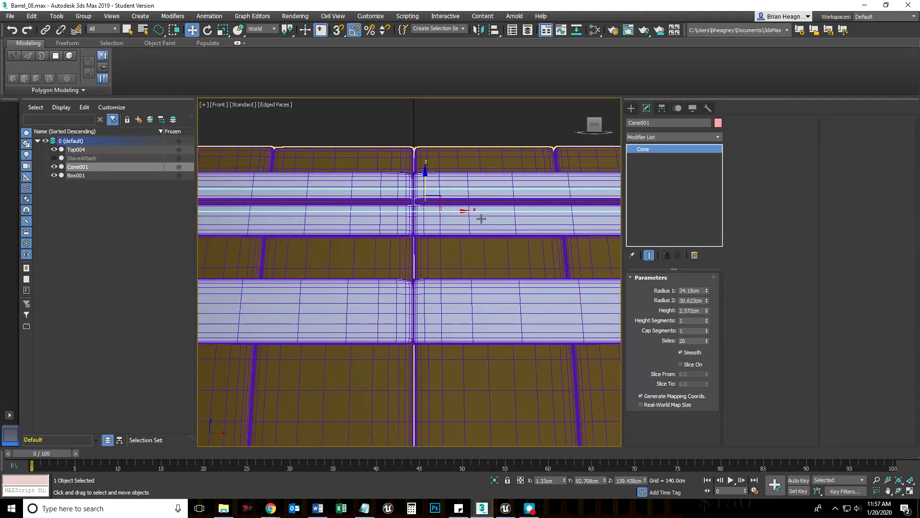
pyautogui.scroll(-3, 435, 277)
pyautogui.moveTo(435, 277); pyautogui.dragTo(294, 213, button='middle')
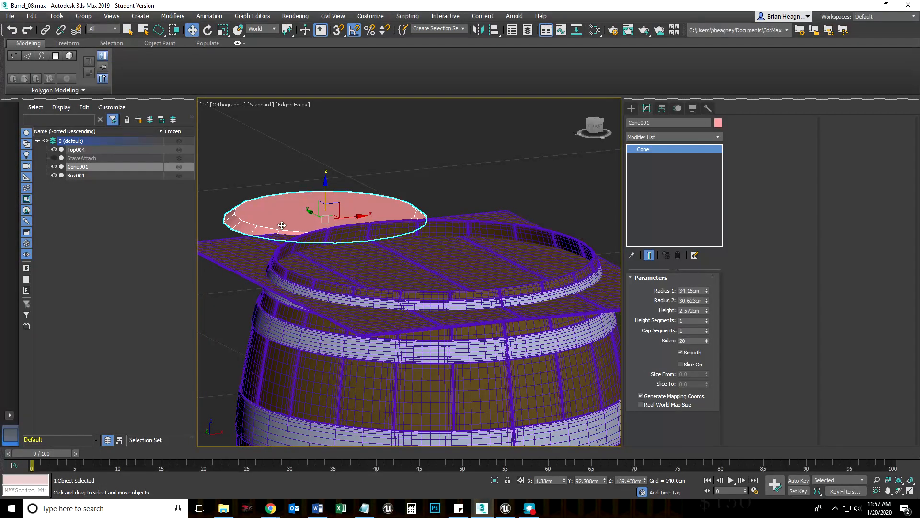
# Align the cone to the barrel center to center on X and Y only, leaving Z position out
pyautogui.click(501, 32)
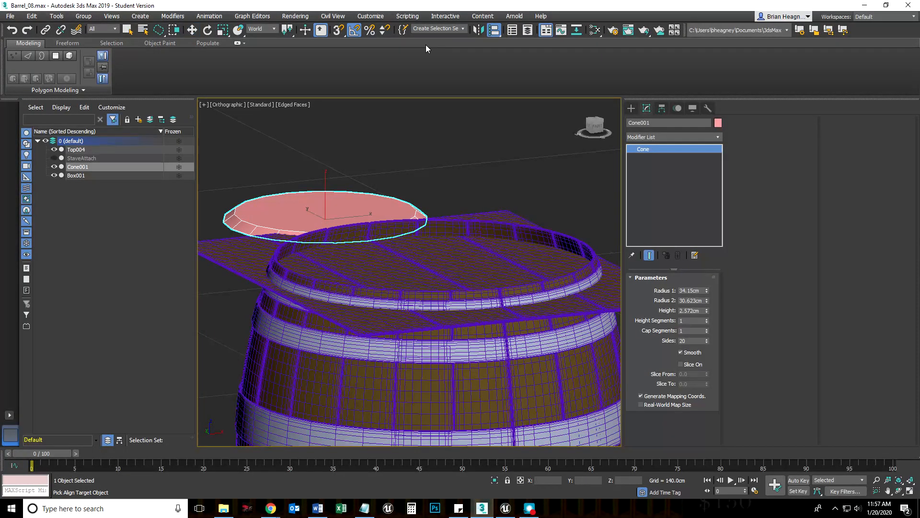
pyautogui.click(331, 395)
pyautogui.moveTo(185, 135); pyautogui.dragTo(232, 81)
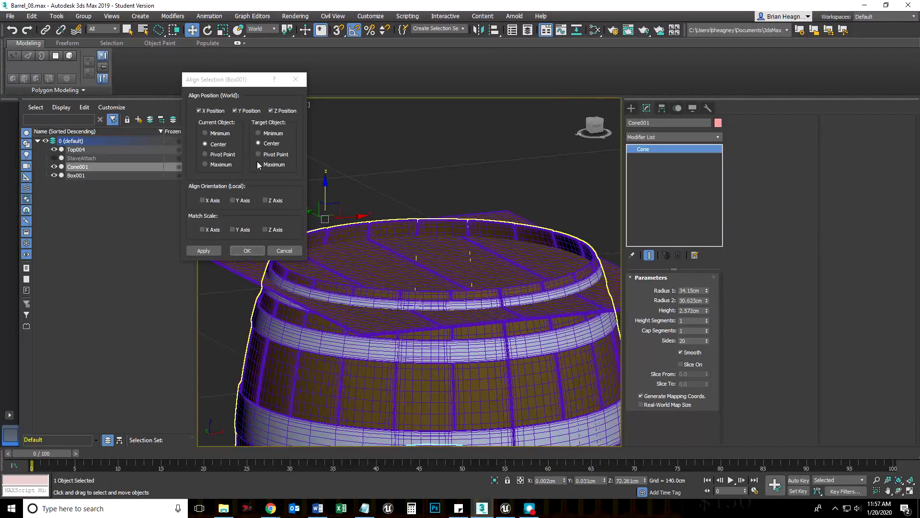
pyautogui.click(271, 111)
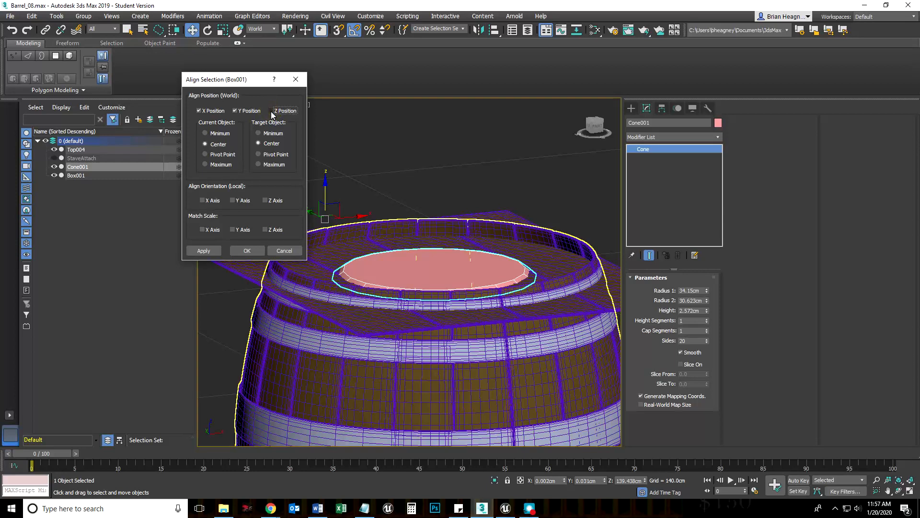
pyautogui.click(247, 250)
pyautogui.moveTo(479, 376); pyautogui.dragTo(449, 350, button='middle')
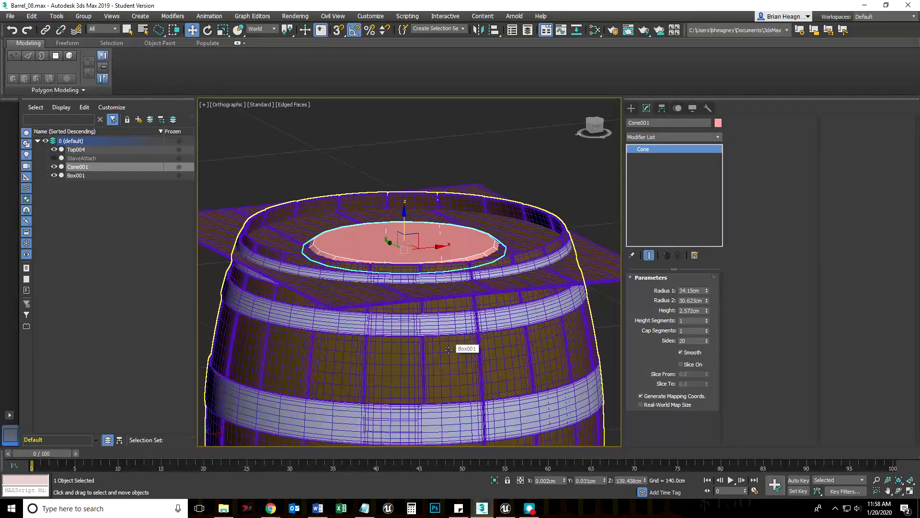
# Widen the cone's Radius 1 to about 56.4 cm so its base reaches into the barrel's staves in the front view
pyautogui.press('f')
pyautogui.scroll(5, 397, 197)
pyautogui.scroll(3, 395, 196)
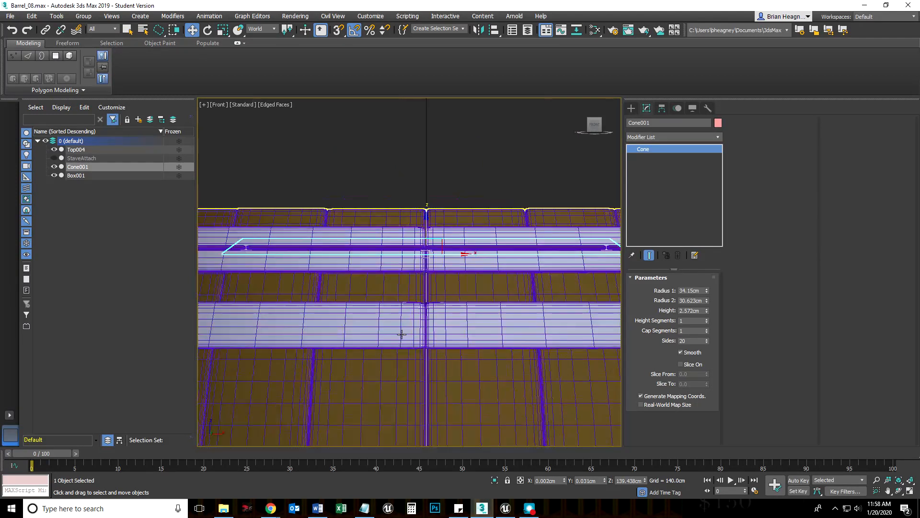
pyautogui.scroll(-3, 295, 275)
pyautogui.scroll(2, 295, 275)
pyautogui.scroll(2, 296, 280)
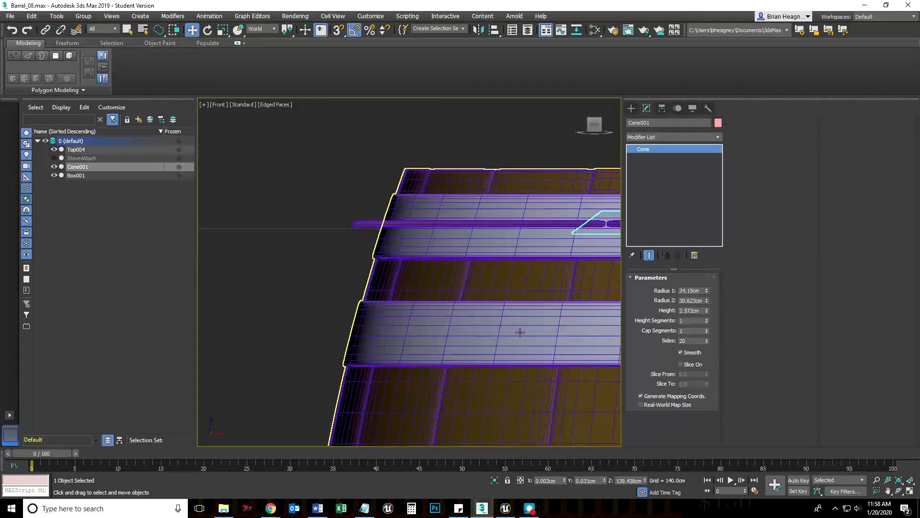
pyautogui.scroll(-1, 397, 239)
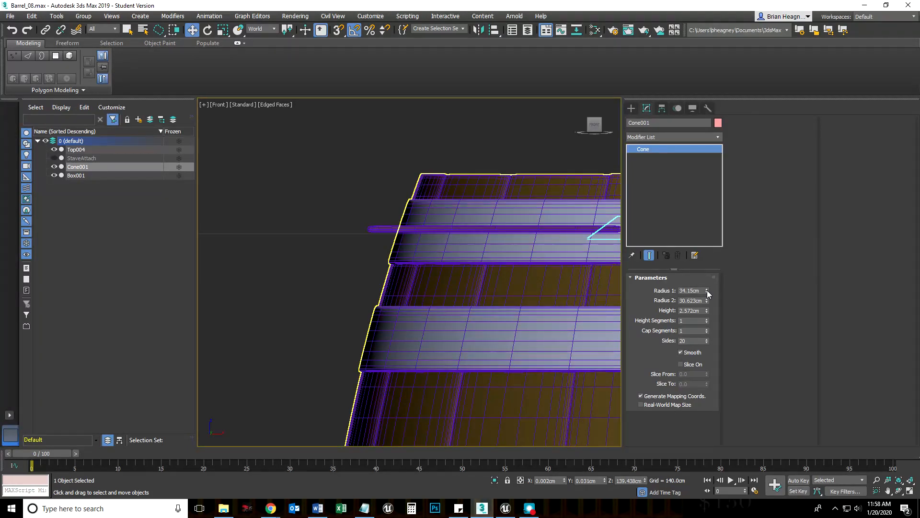
pyautogui.moveTo(706, 289); pyautogui.dragTo(734, 469)
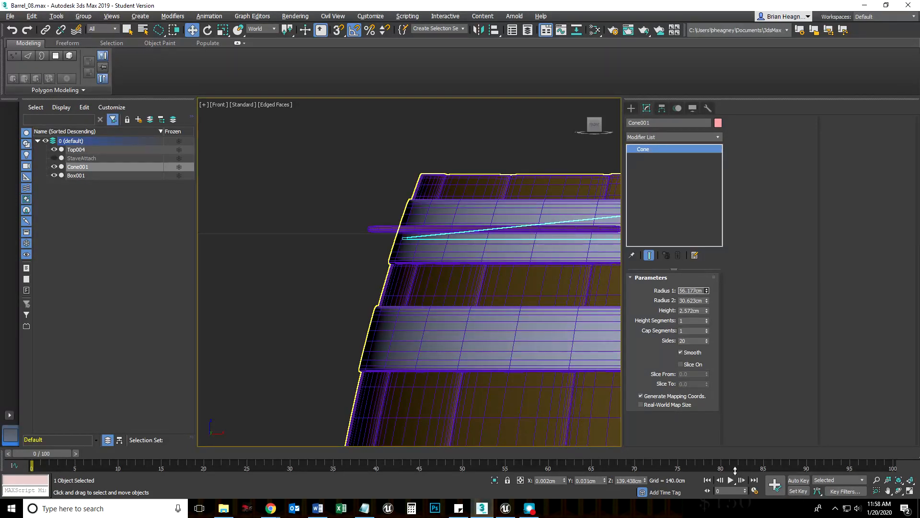
pyautogui.moveTo(735, 469); pyautogui.dragTo(799, 349)
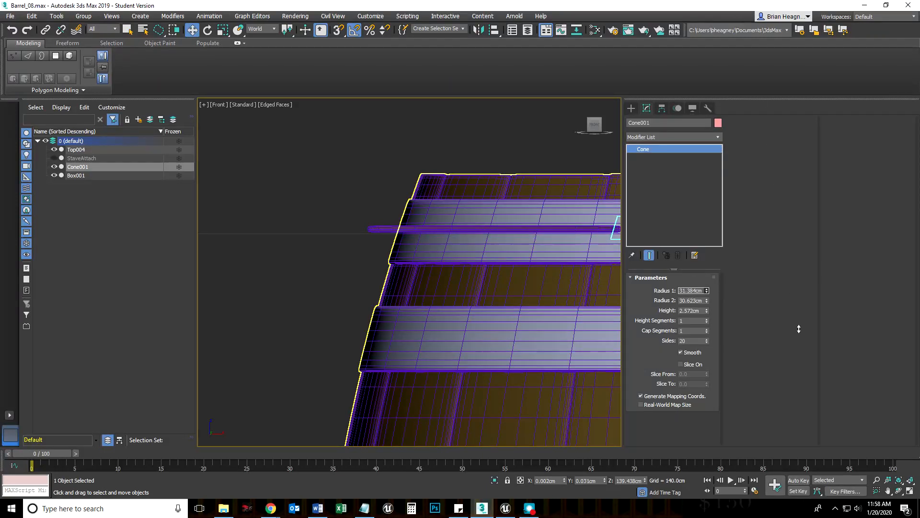
pyautogui.moveTo(799, 303); pyautogui.dragTo(810, 466)
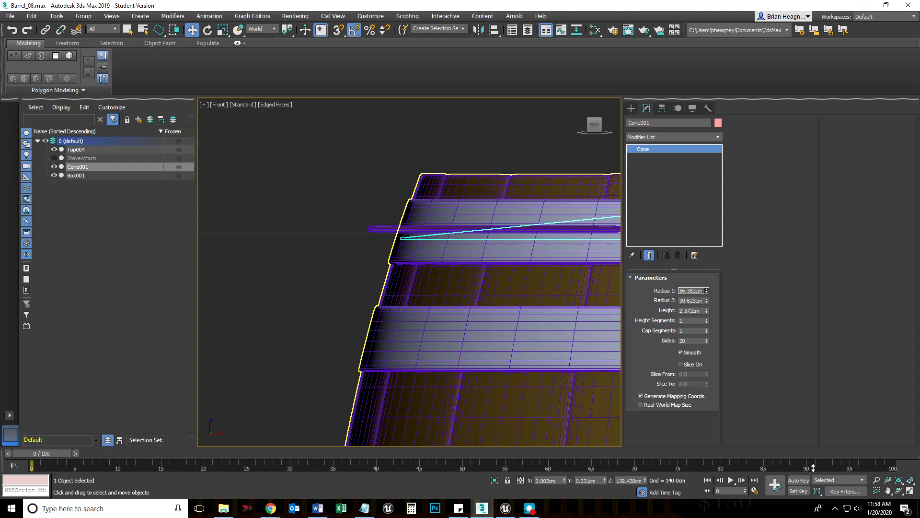
pyautogui.moveTo(814, 471); pyautogui.dragTo(813, 470)
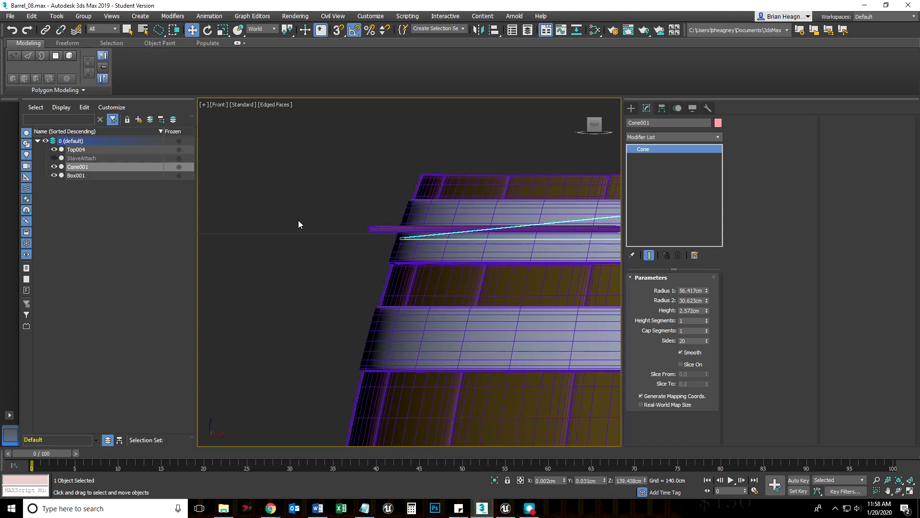
# Set the cone's Radius 1 to 56.36 cm and Radius 2 to 55.581 cm to match the slope of the barrel wall
pyautogui.scroll(3, 340, 225)
pyautogui.moveTo(706, 291); pyautogui.dragTo(744, 403)
pyautogui.moveTo(528, 382); pyautogui.dragTo(454, 398, button='middle')
# Examine how the enlarged cone fits within the barrel wall in wireframe and shaded views
pyautogui.press('F3')
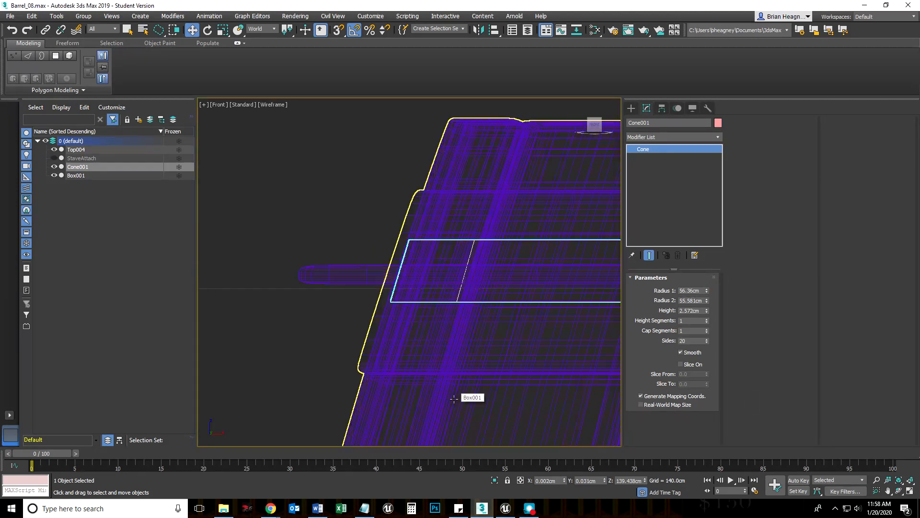
pyautogui.scroll(-3, 420, 320)
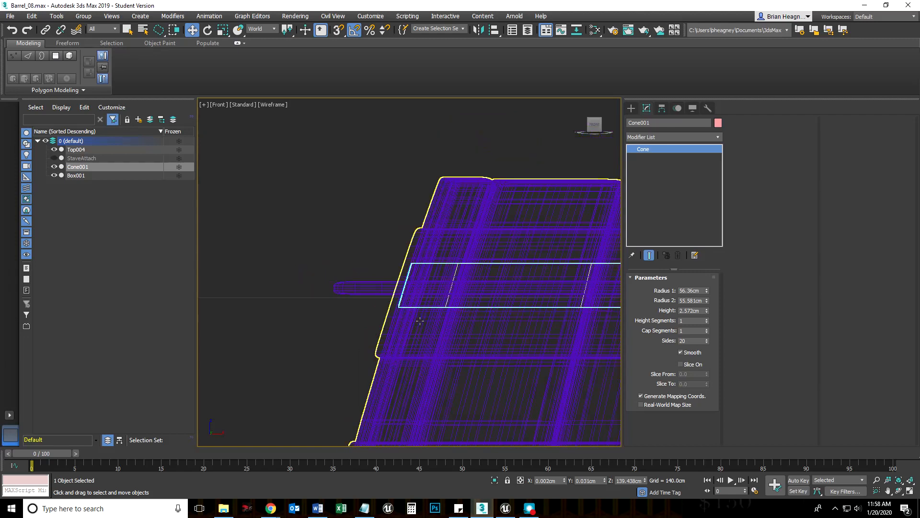
pyautogui.scroll(2, 467, 314)
pyautogui.scroll(-2, 457, 322)
pyautogui.moveTo(457, 322)
pyautogui.keyDown('alt'); pyautogui.mouseDown(button='middle')
pyautogui.moveTo(448, 345)
pyautogui.moveTo(283, 302)
pyautogui.moveTo(335, 299)
pyautogui.mouseUp(button='middle'); pyautogui.keyUp('alt')
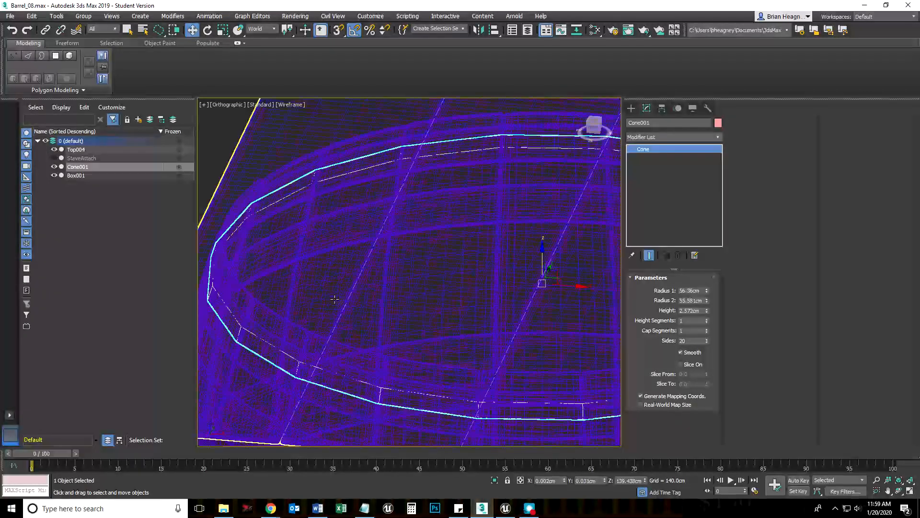
pyautogui.press('F3')
pyautogui.scroll(-3, 345, 301)
pyautogui.scroll(7, 491, 228)
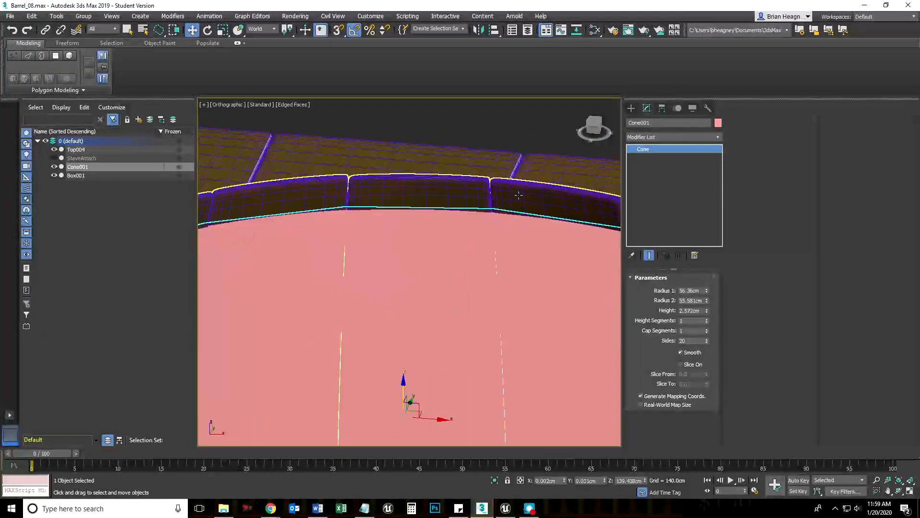
pyautogui.scroll(-3, 366, 370)
pyautogui.moveTo(366, 370); pyautogui.dragTo(403, 267, button='middle')
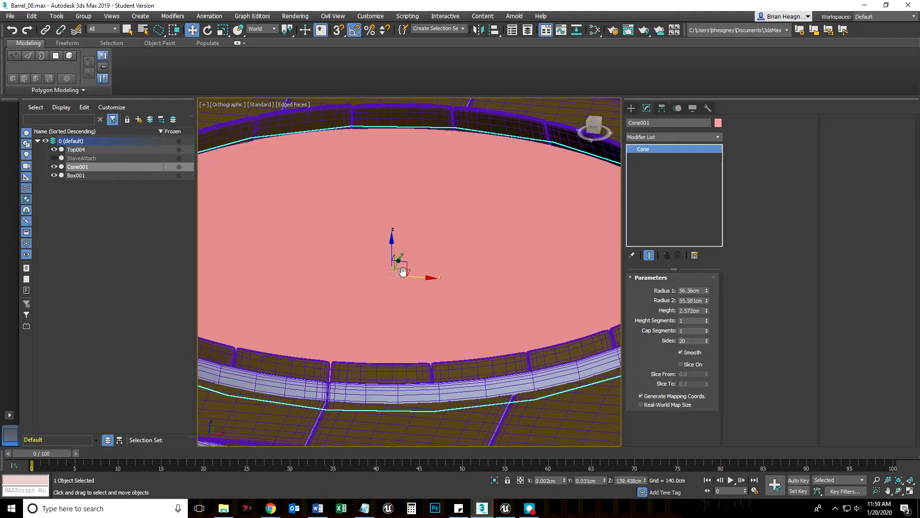
pyautogui.scroll(-4, 442, 254)
pyautogui.moveTo(450, 339); pyautogui.dragTo(472, 293, button='middle')
pyautogui.scroll(2, 412, 287)
pyautogui.scroll(-6, 401, 260)
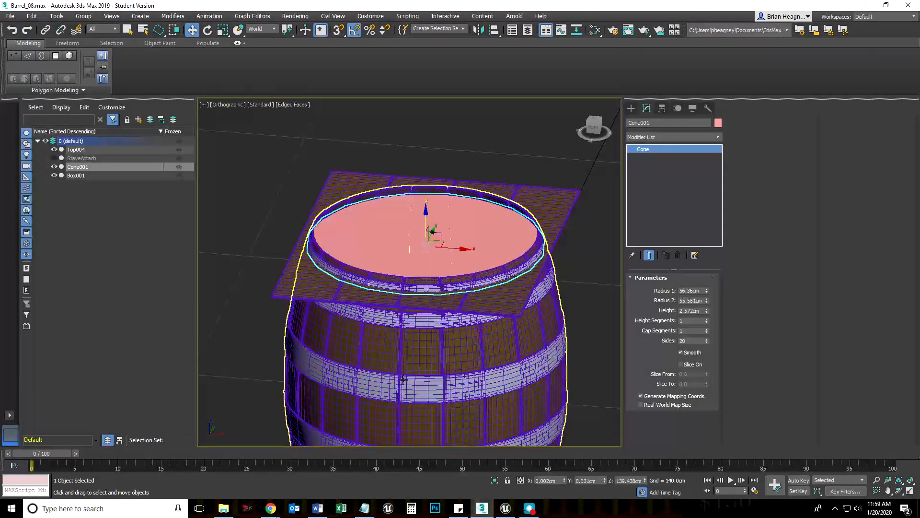
pyautogui.click(437, 250)
pyautogui.click(437, 250)
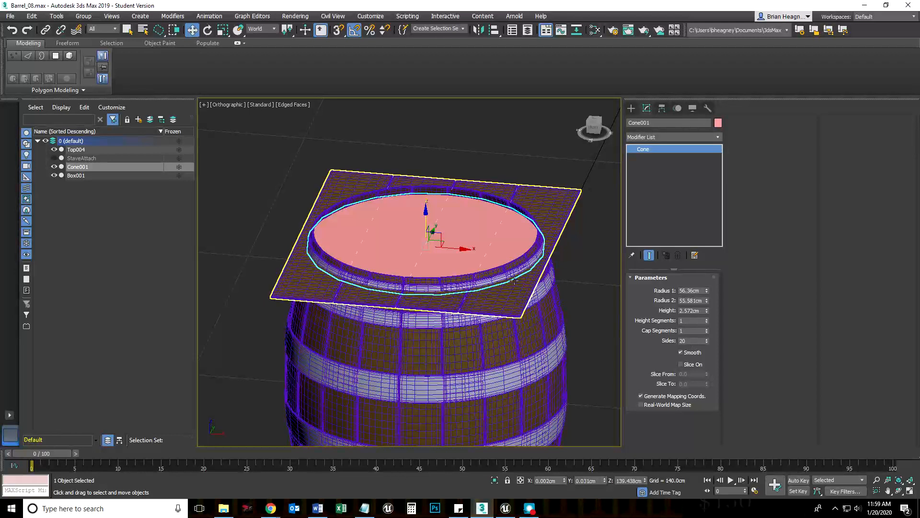
# Examine the cone's faceted outline against the curved barrel rim up close and from directly above
pyautogui.scroll(6, 443, 254)
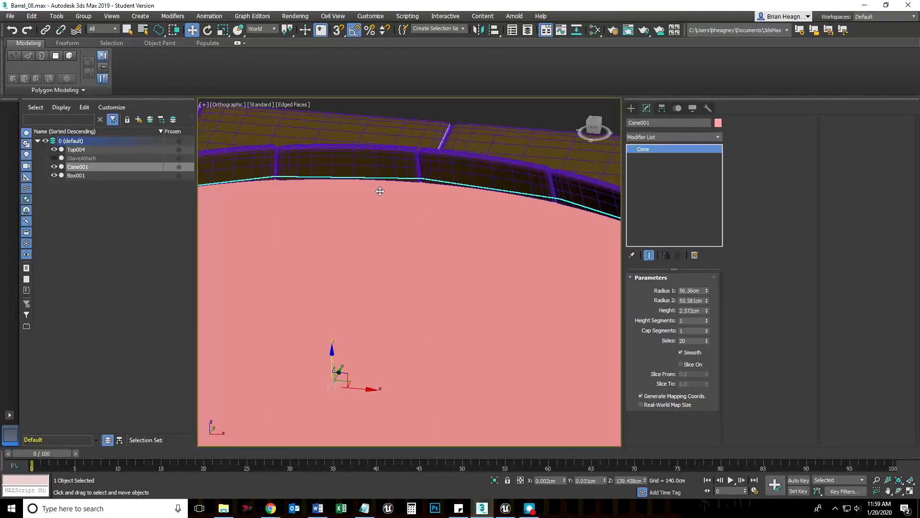
pyautogui.moveTo(275, 234); pyautogui.dragTo(441, 254, button='middle')
pyautogui.moveTo(283, 216); pyautogui.dragTo(431, 174, button='middle')
pyautogui.moveTo(337, 213)
pyautogui.mouseDown(button='middle')
pyautogui.moveTo(396, 189)
pyautogui.moveTo(364, 182)
pyautogui.moveTo(371, 171)
pyautogui.mouseUp(button='middle')
pyautogui.moveTo(331, 236); pyautogui.dragTo(340, 188, button='middle')
pyautogui.moveTo(430, 398)
pyautogui.mouseDown(button='middle')
pyautogui.moveTo(419, 318)
pyautogui.moveTo(395, 333)
pyautogui.mouseUp(button='middle')
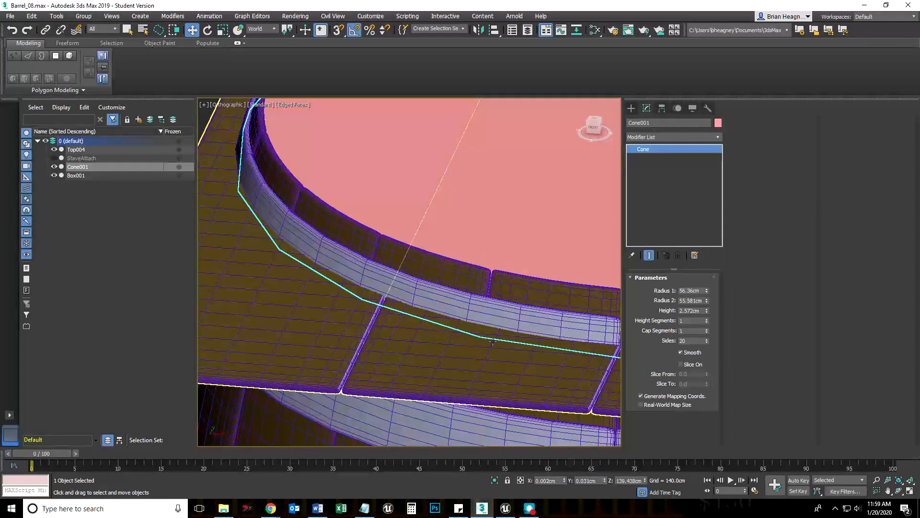
pyautogui.press('t')
pyautogui.scroll(5, 291, 284)
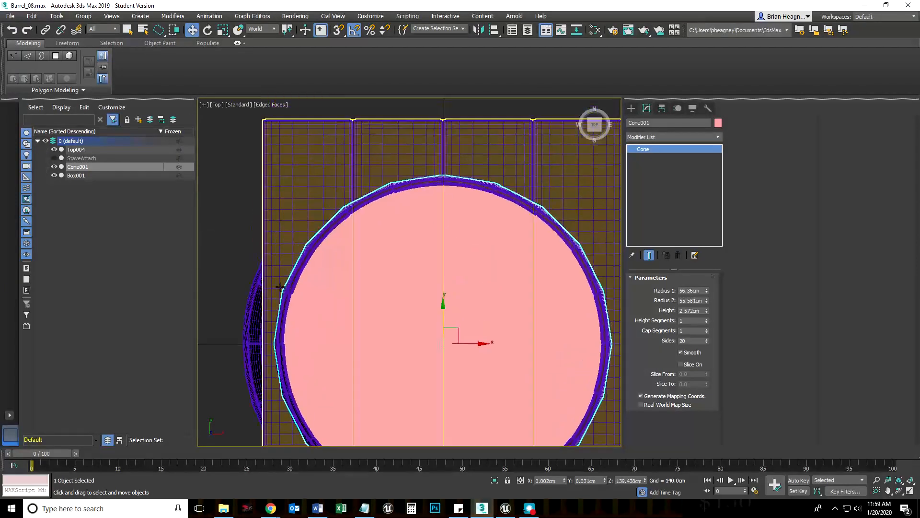
pyautogui.scroll(3, 378, 250)
pyautogui.scroll(3, 346, 220)
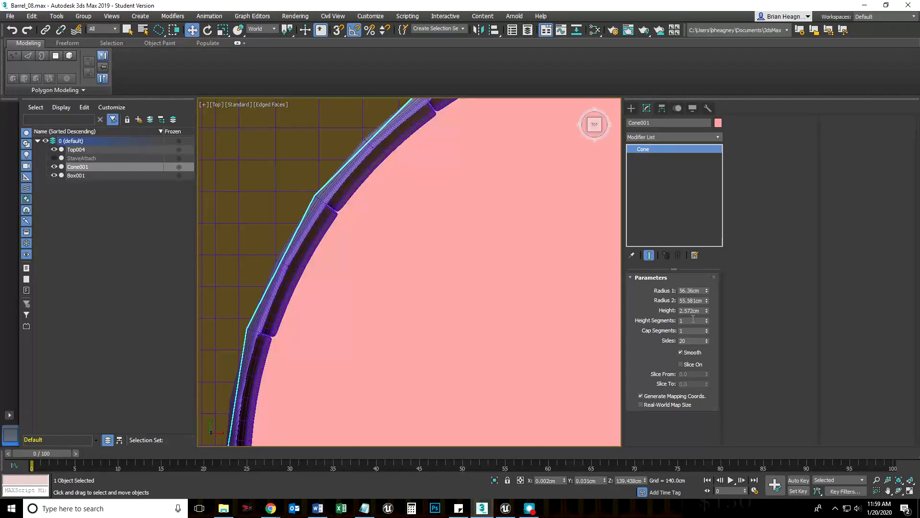
# Try the cone with 19 sides against the barrel rim, returning it to 20 sides
pyautogui.moveTo(532, 337); pyautogui.dragTo(524, 277, button='middle')
pyautogui.press('F3')
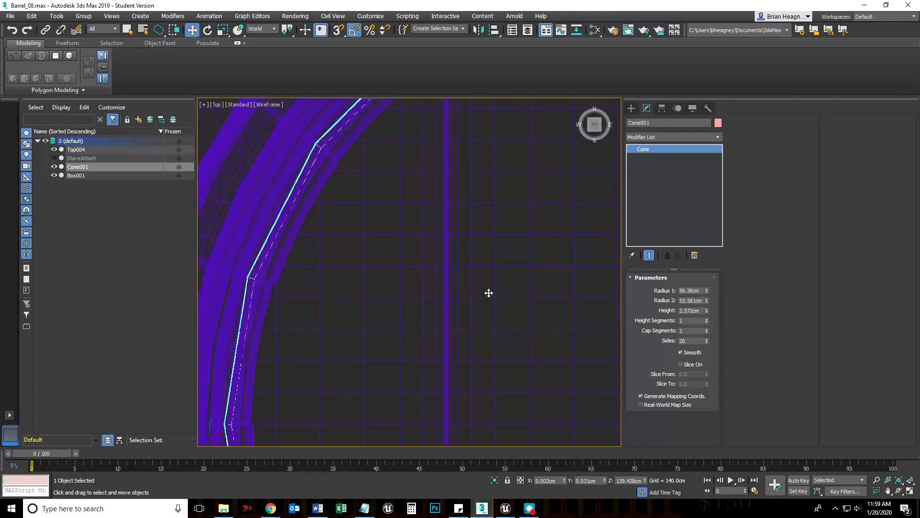
pyautogui.press('F3')
pyautogui.scroll(-5, 488, 304)
pyautogui.moveTo(487, 304); pyautogui.dragTo(417, 163, button='middle')
pyautogui.moveTo(438, 319); pyautogui.dragTo(389, 298, button='middle')
pyautogui.scroll(3, 380, 246)
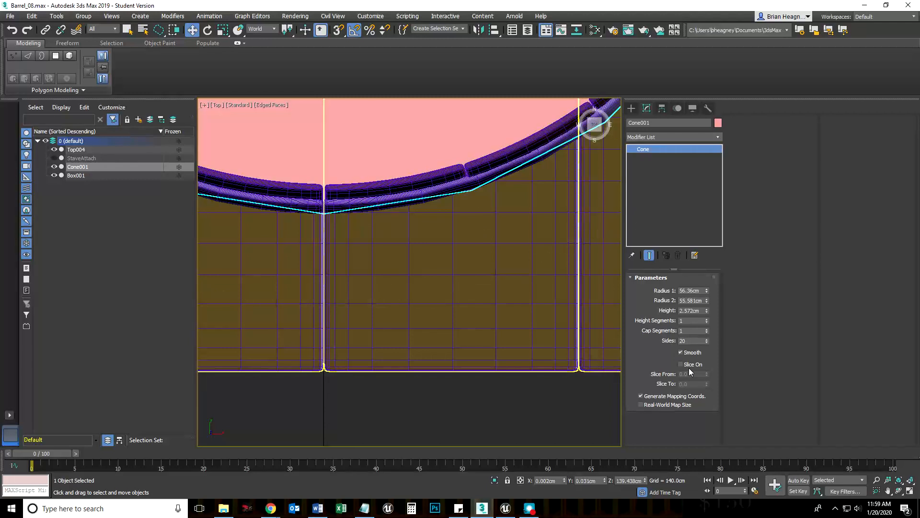
pyautogui.click(707, 342)
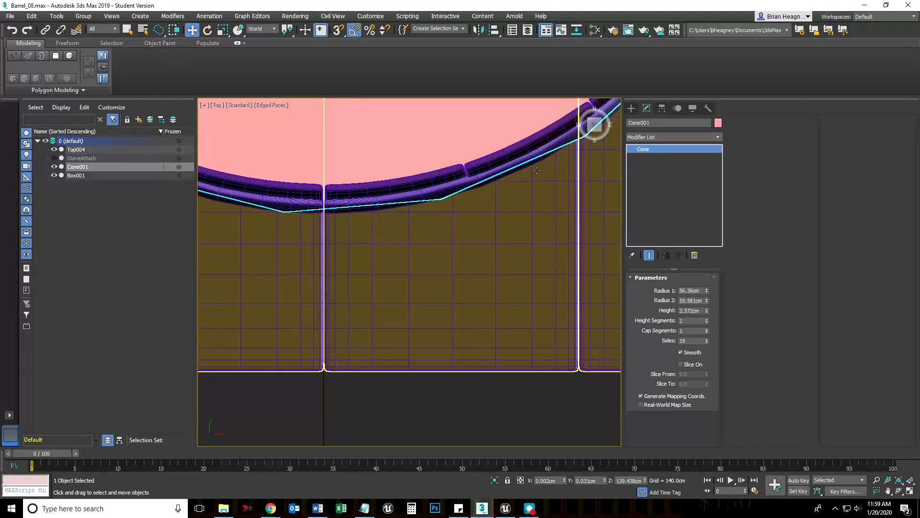
pyautogui.click(707, 339)
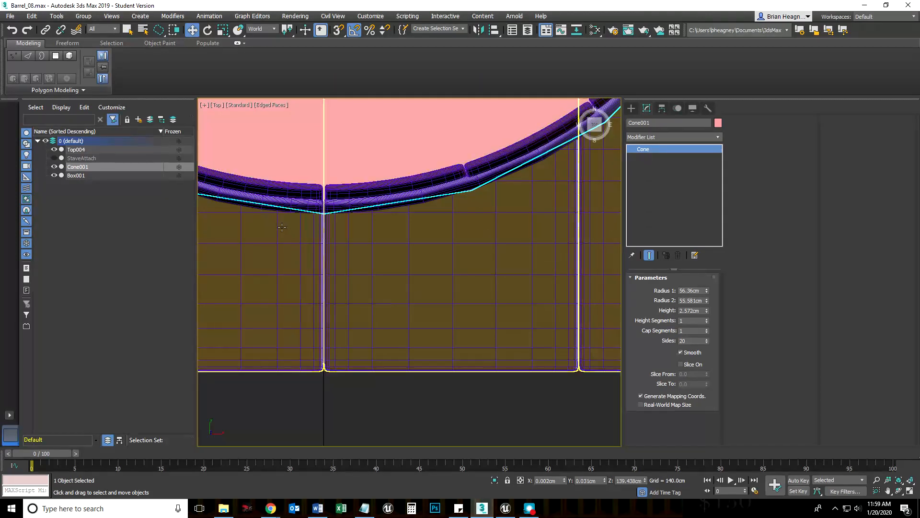
# Examine how the 20-sided cone's corners follow the barrel rim from above and at an angle
pyautogui.moveTo(235, 224); pyautogui.dragTo(405, 272, button='middle')
pyautogui.moveTo(212, 175); pyautogui.dragTo(352, 217, button='middle')
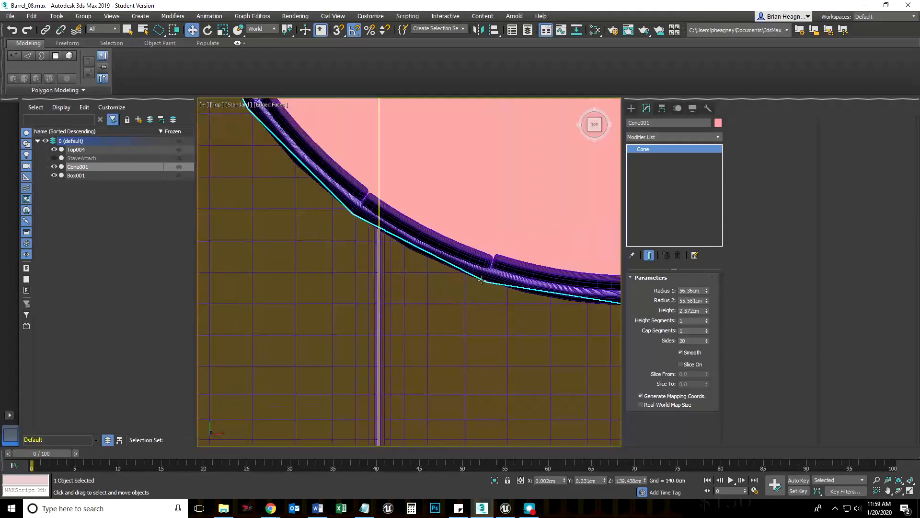
pyautogui.moveTo(308, 179); pyautogui.dragTo(342, 238, button='middle')
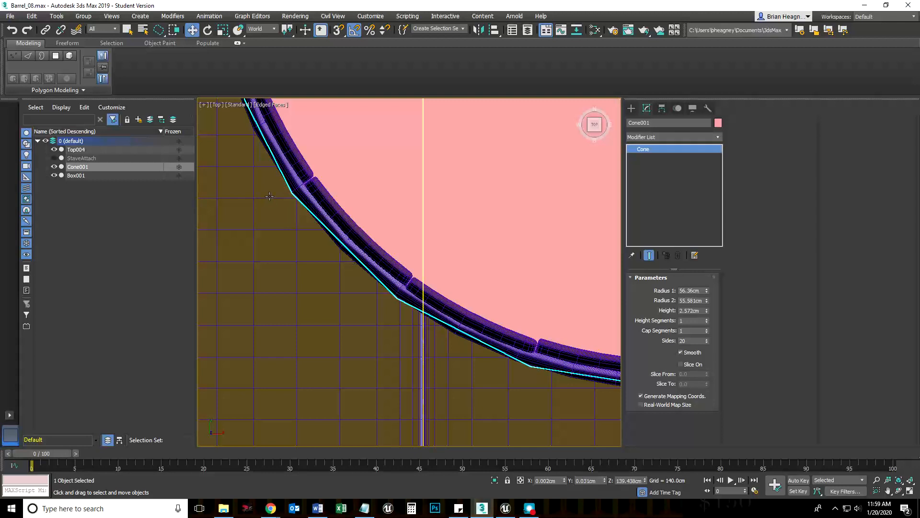
pyautogui.scroll(-6, 341, 238)
pyautogui.scroll(2, 354, 212)
pyautogui.keyDown('alt'); pyautogui.moveTo(354, 212); pyautogui.dragTo(225, 170, button='middle'); pyautogui.keyUp('alt')
pyautogui.scroll(4, 329, 217)
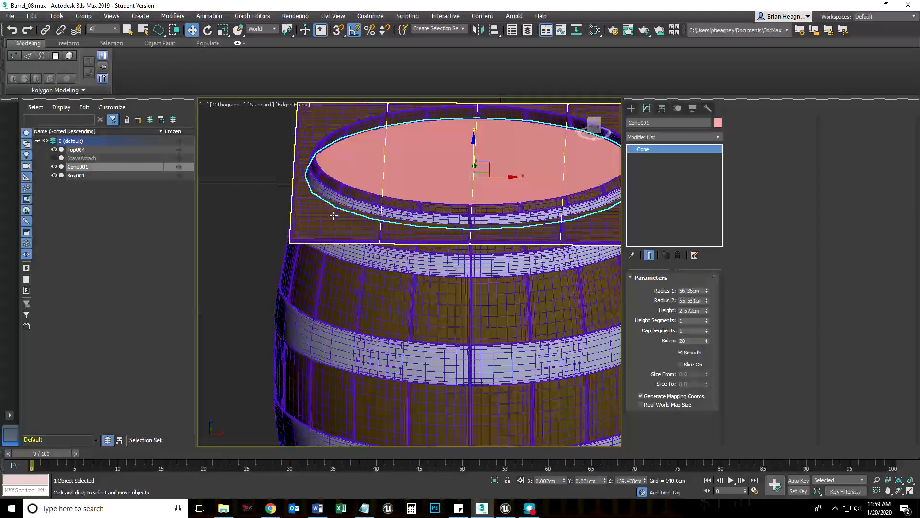
# Reduce the cone's Radius 1 to 56.247 cm and Radius 2 to 55.414 cm in the front wireframe view
pyautogui.press('f')
pyautogui.scroll(6, 338, 175)
pyautogui.moveTo(386, 108); pyautogui.dragTo(360, 468, button='middle')
pyautogui.scroll(8, 345, 403)
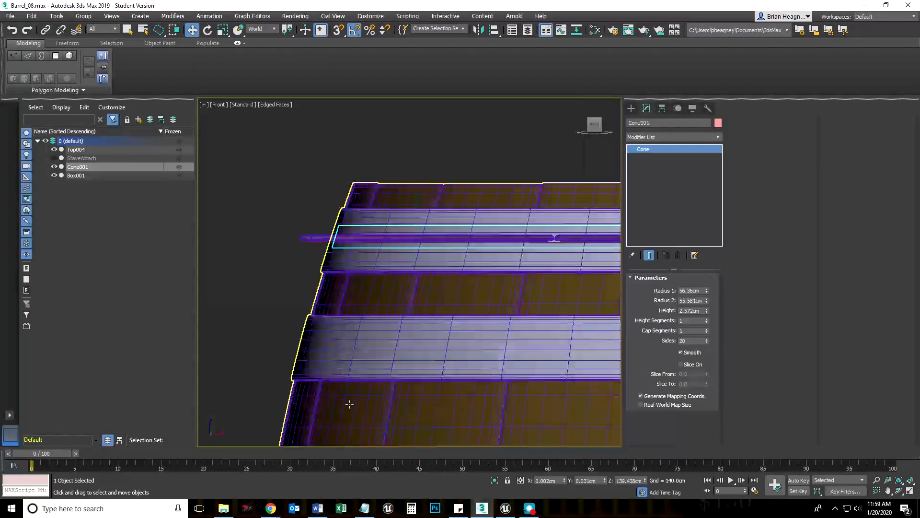
pyautogui.scroll(2, 331, 244)
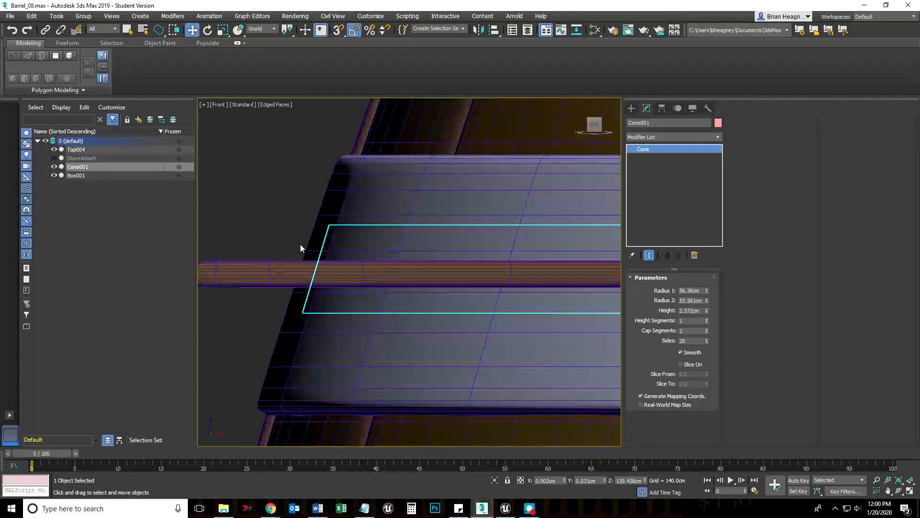
pyautogui.press('F3')
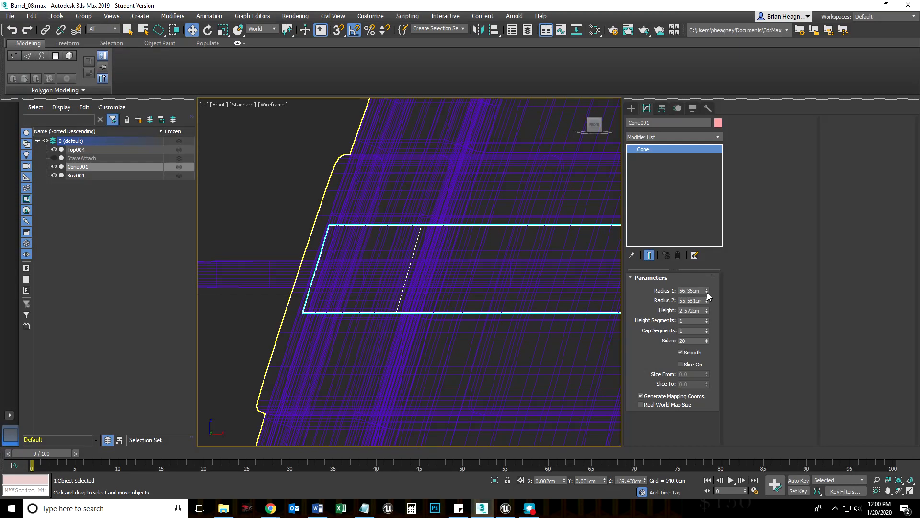
pyautogui.moveTo(707, 292); pyautogui.dragTo(707, 301)
pyautogui.scroll(-4, 455, 309)
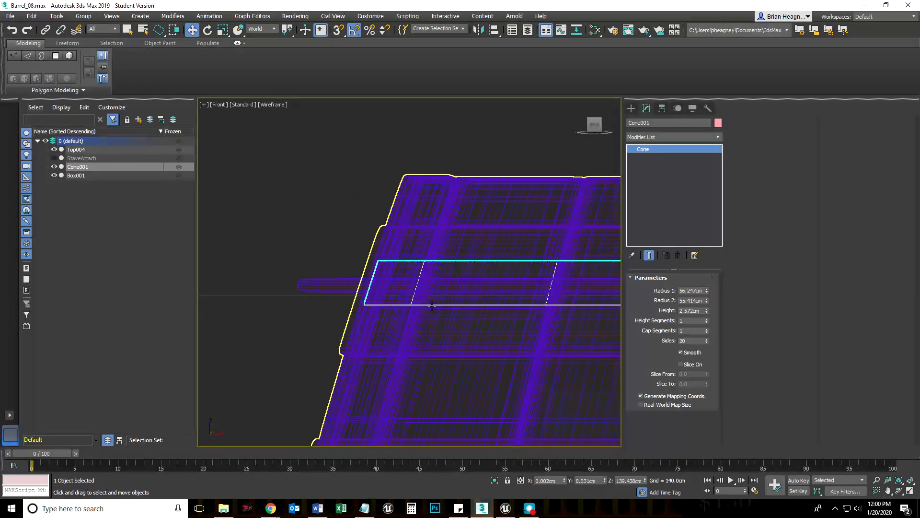
pyautogui.scroll(-2, 432, 307)
# Isolate the plank top and the cone so the rest of the barrel is hidden
pyautogui.press('t')
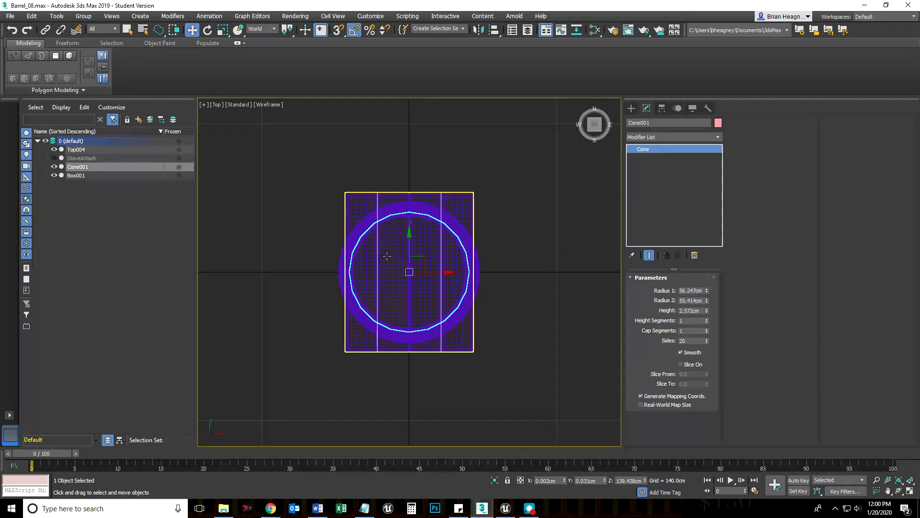
pyautogui.keyDown('alt'); pyautogui.moveTo(416, 307); pyautogui.dragTo(420, 297, button='middle'); pyautogui.keyUp('alt')
pyautogui.rightClick(558, 287)
pyautogui.click(517, 197)
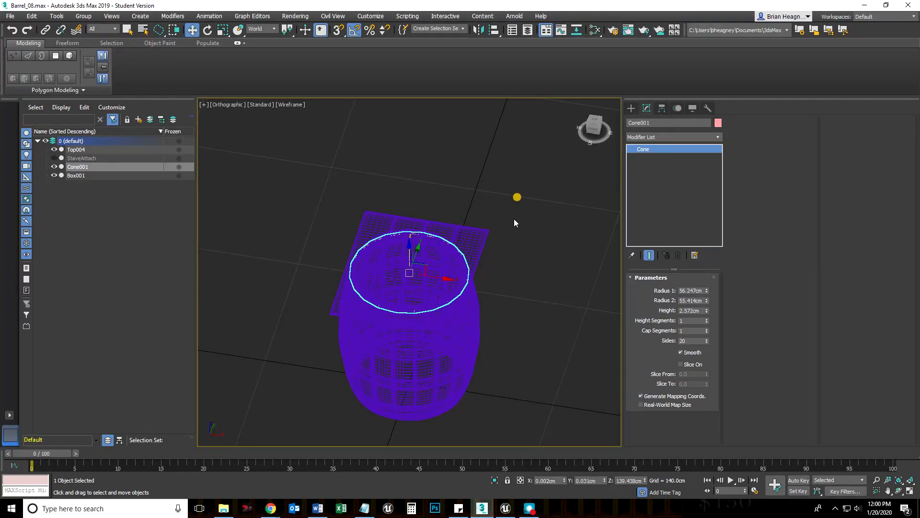
pyautogui.click(481, 239)
pyautogui.press('F3')
pyautogui.press('F3')
pyautogui.moveTo(470, 250)
pyautogui.mouseDown(button='middle')
pyautogui.moveTo(470, 262)
pyautogui.moveTo(459, 263)
pyautogui.moveTo(462, 254)
pyautogui.mouseUp(button='middle')
pyautogui.scroll(5, 472, 244)
pyautogui.press('F3')
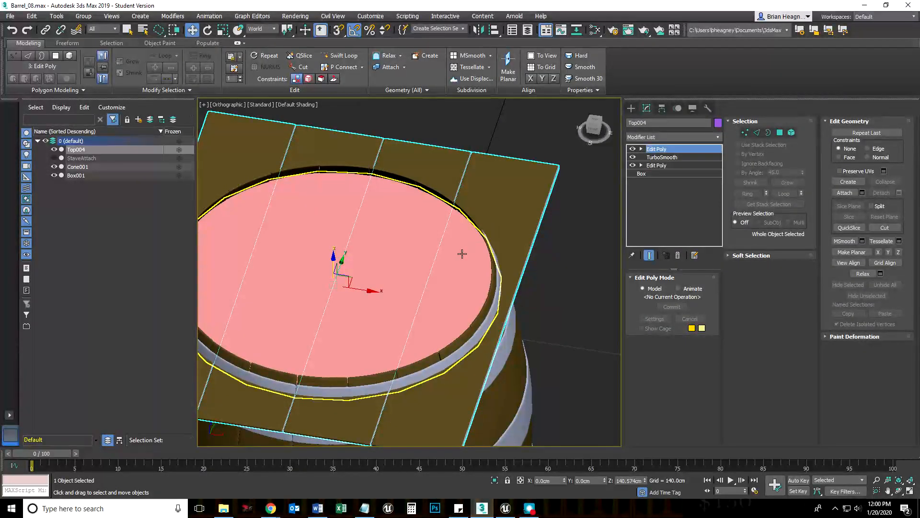
pyautogui.click(473, 280)
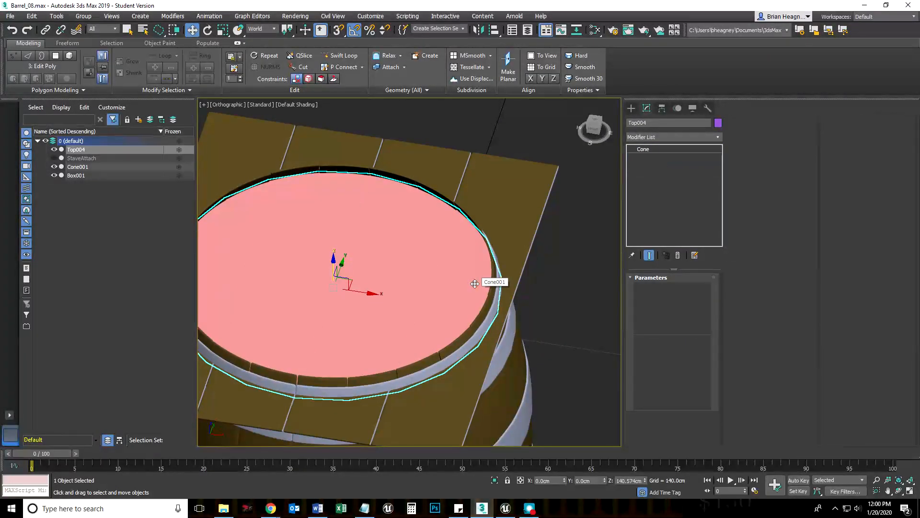
pyautogui.keyDown('ctrl'); pyautogui.click(518, 207); pyautogui.keyUp('ctrl')
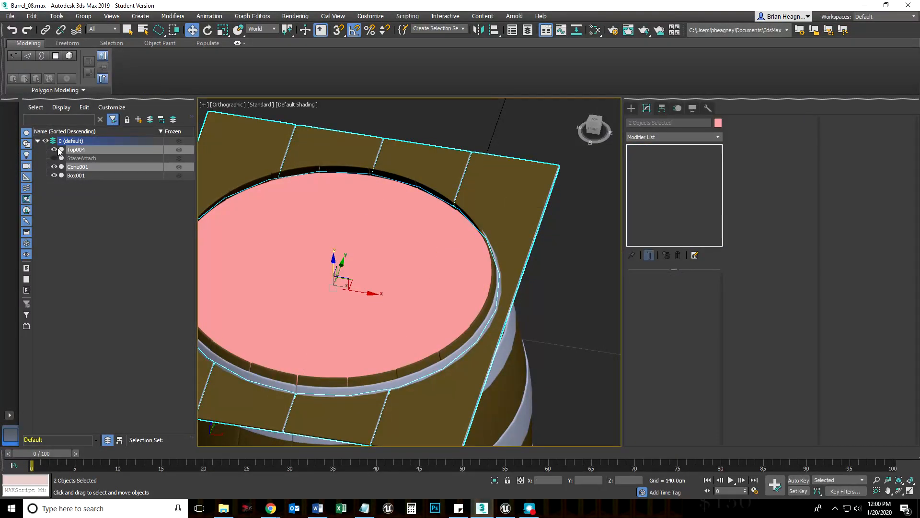
pyautogui.rightClick(418, 164)
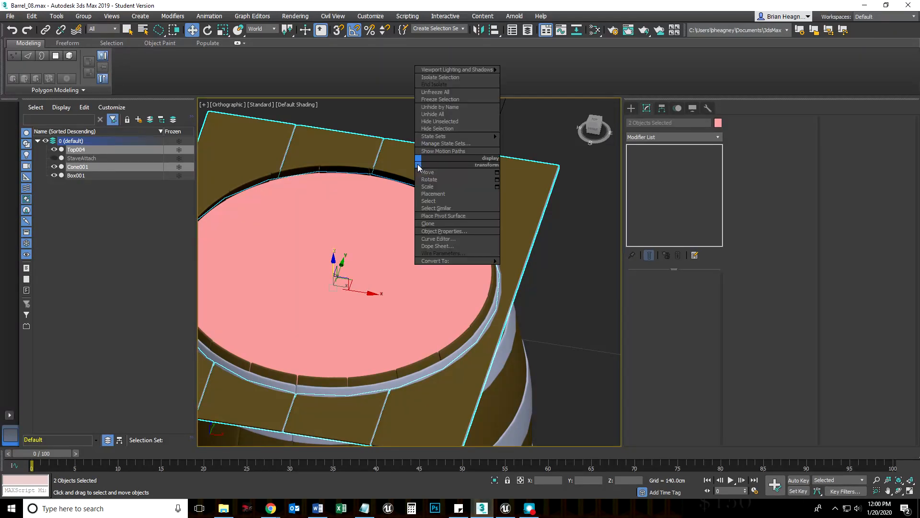
pyautogui.click(445, 77)
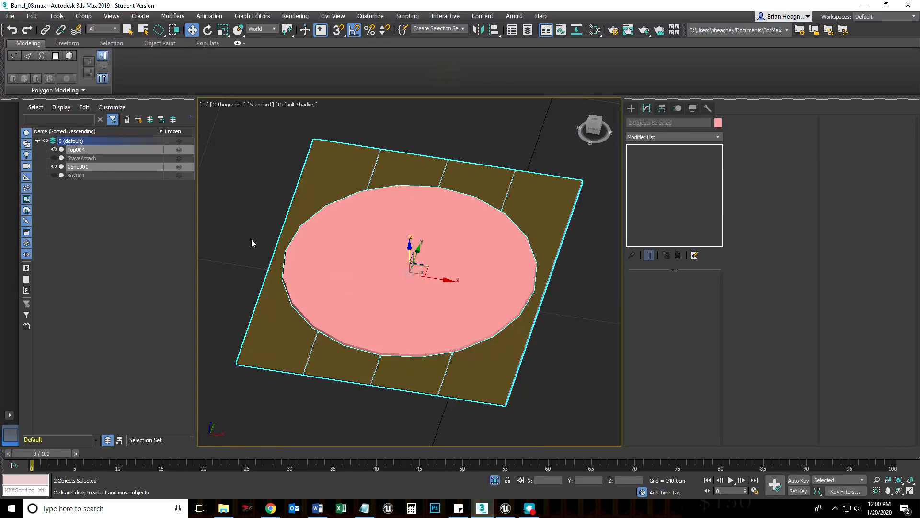
# Apply a ProBoolean Intersection to the plank top, using the cone as the operand, to cut a round lid
pyautogui.click(230, 249)
pyautogui.click(275, 326)
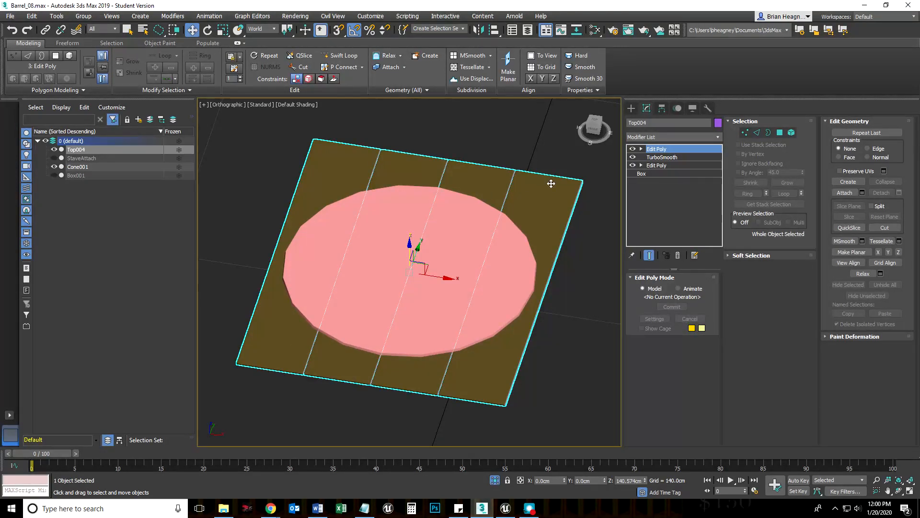
pyautogui.click(631, 108)
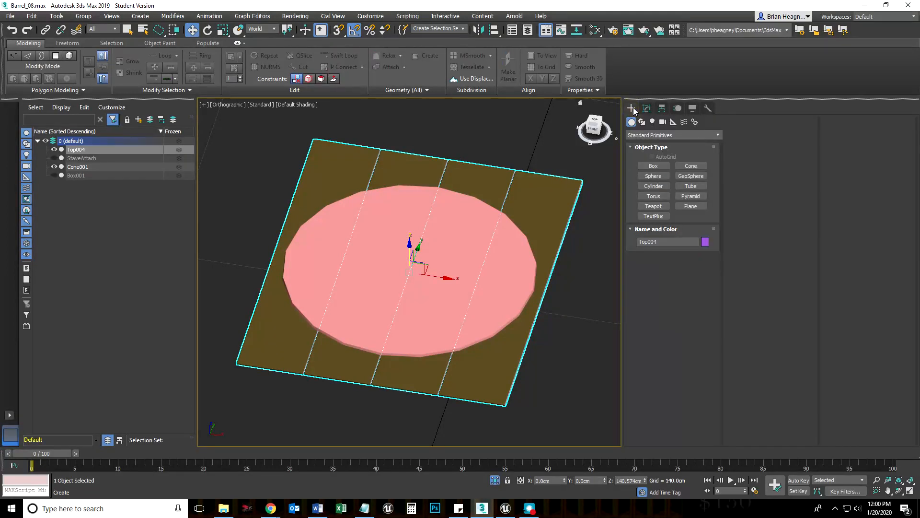
pyautogui.click(638, 135)
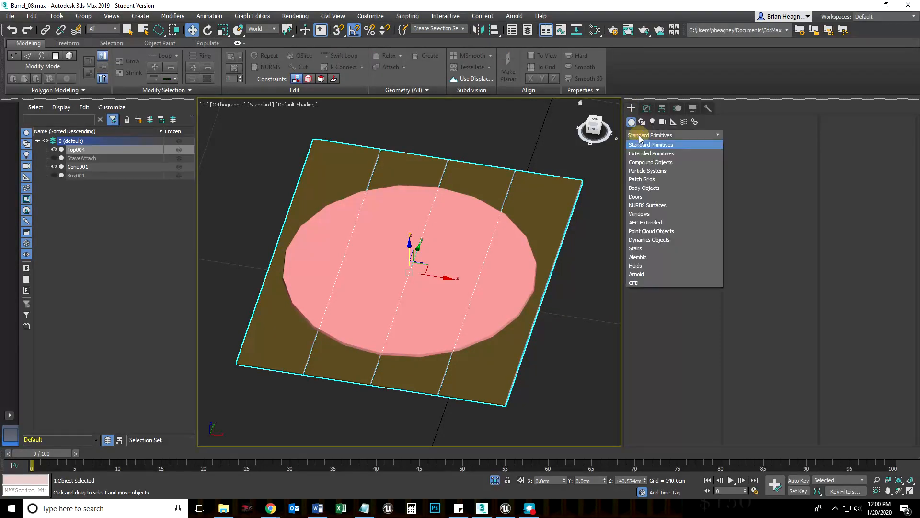
pyautogui.click(648, 163)
pyautogui.click(652, 216)
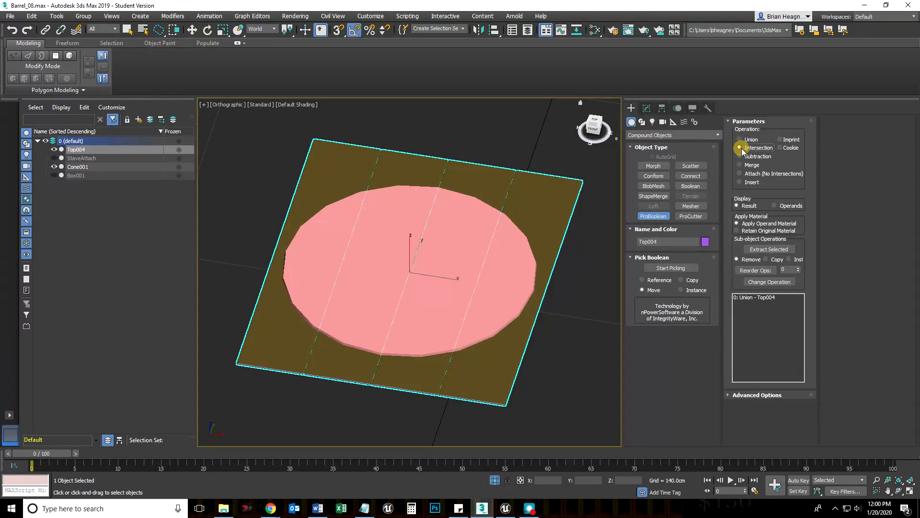
pyautogui.click(671, 268)
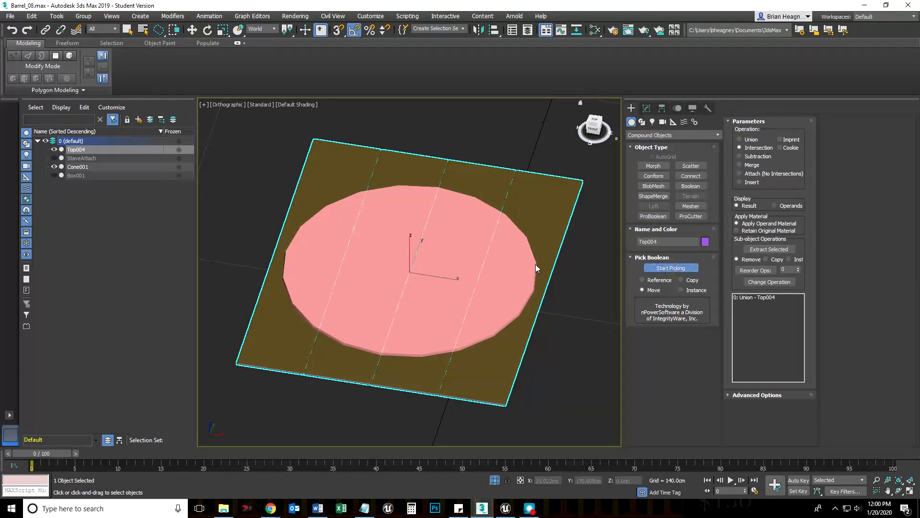
pyautogui.click(468, 263)
# Inspect the cut lid's edges and plank seams in wireframe and edged-faces display
pyautogui.moveTo(403, 347); pyautogui.dragTo(366, 371, button='middle')
pyautogui.scroll(2, 411, 317)
pyautogui.press('F3')
pyautogui.scroll(2, 368, 368)
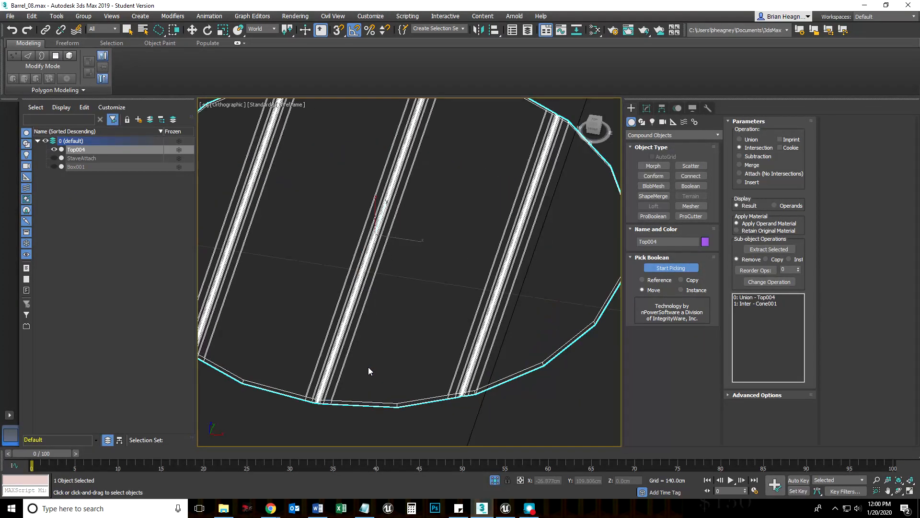
pyautogui.press('F4')
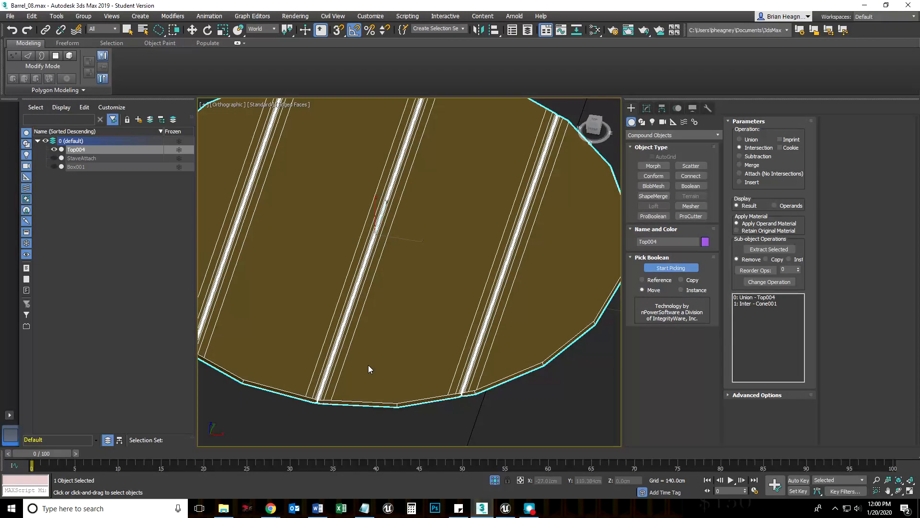
pyautogui.scroll(-5, 368, 365)
# Finish picking boolean operands, end isolation to show the whole barrel, and deselect the lid
pyautogui.click(670, 269)
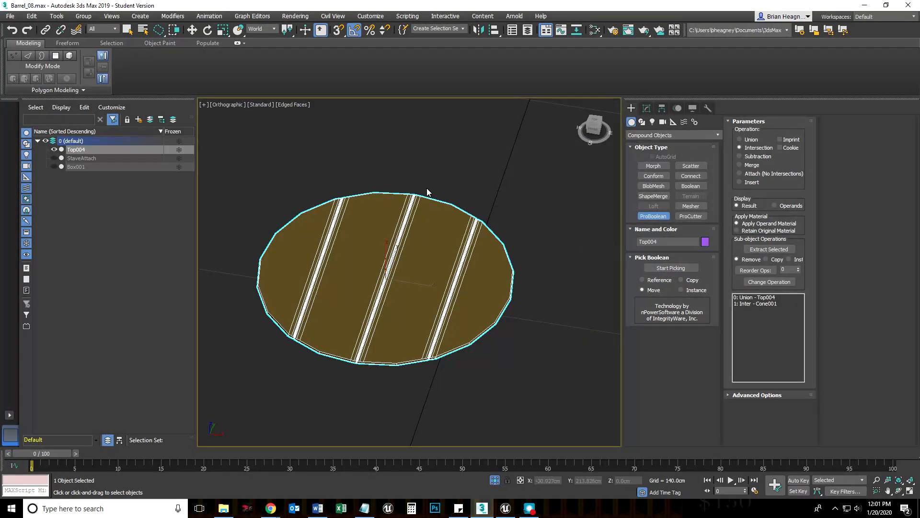
pyautogui.press('w')
pyautogui.rightClick(447, 160)
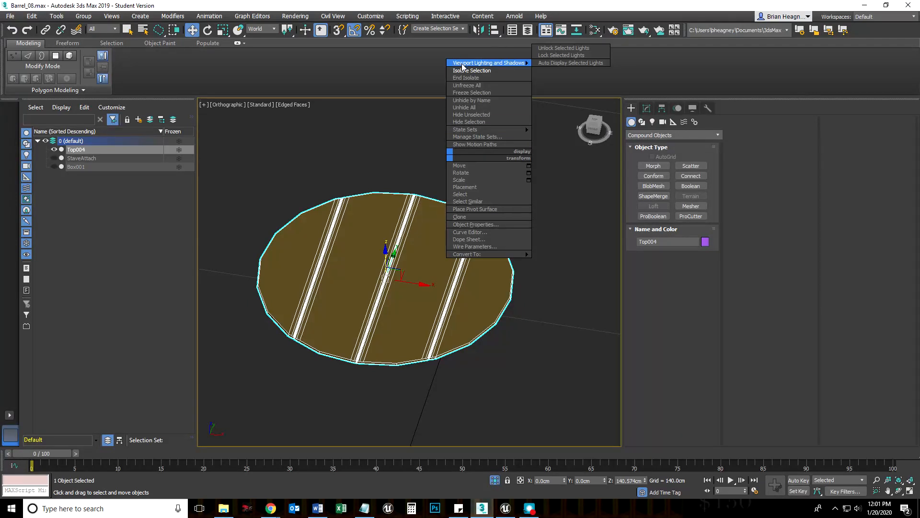
pyautogui.click(461, 78)
pyautogui.click(574, 226)
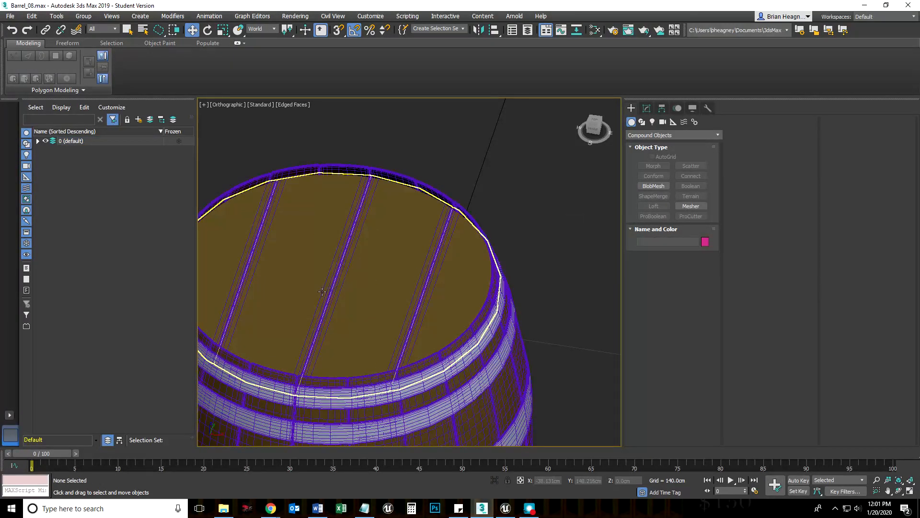
# Examine how the finished plank lid sits inside the barrel rim in edged-faces, wireframe and plain shaded display
pyautogui.scroll(3, 322, 292)
pyautogui.scroll(-3, 323, 320)
pyautogui.moveTo(327, 333); pyautogui.dragTo(359, 282, button='middle')
pyautogui.scroll(-5, 352, 337)
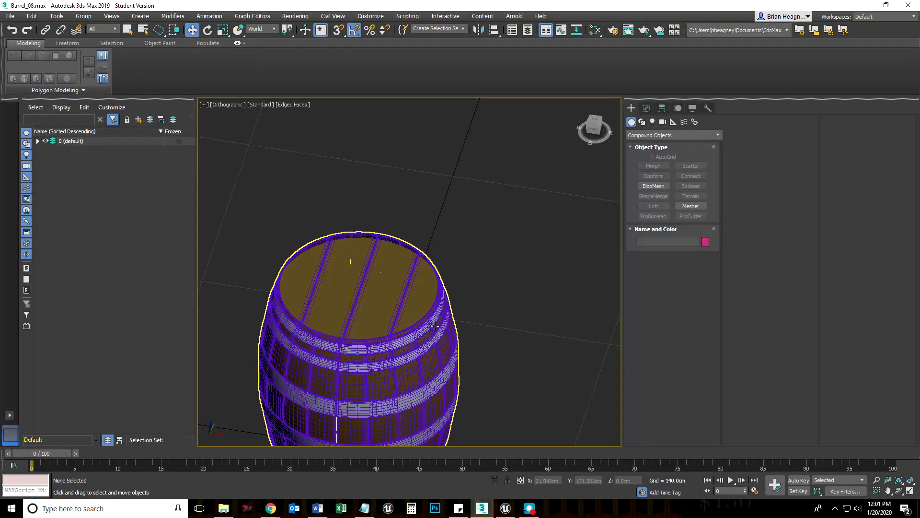
pyautogui.scroll(2, 518, 306)
pyautogui.press('F3')
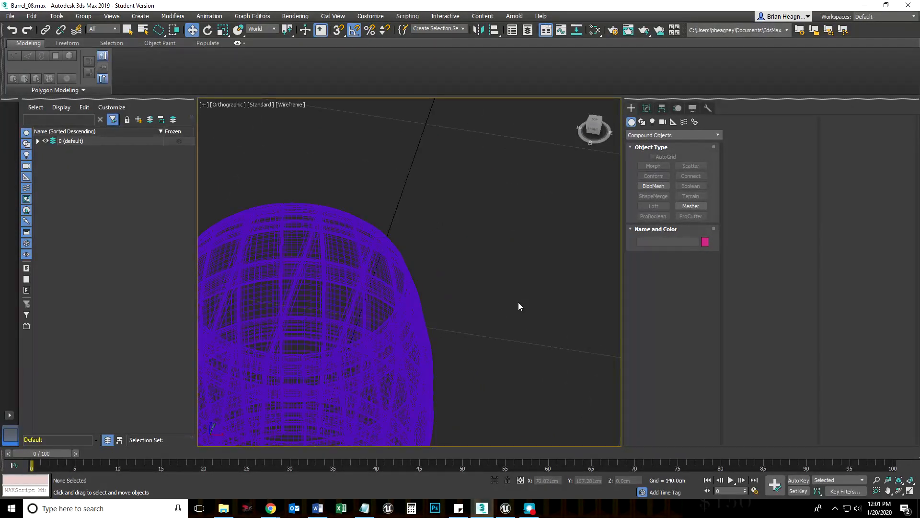
pyautogui.press('F3')
pyautogui.press('F4')
pyautogui.moveTo(475, 341)
pyautogui.mouseDown(button='middle')
pyautogui.moveTo(549, 251)
pyautogui.moveTo(444, 217)
pyautogui.moveTo(423, 299)
pyautogui.mouseUp(button='middle')
pyautogui.scroll(-3, 549, 250)
pyautogui.scroll(5, 455, 225)
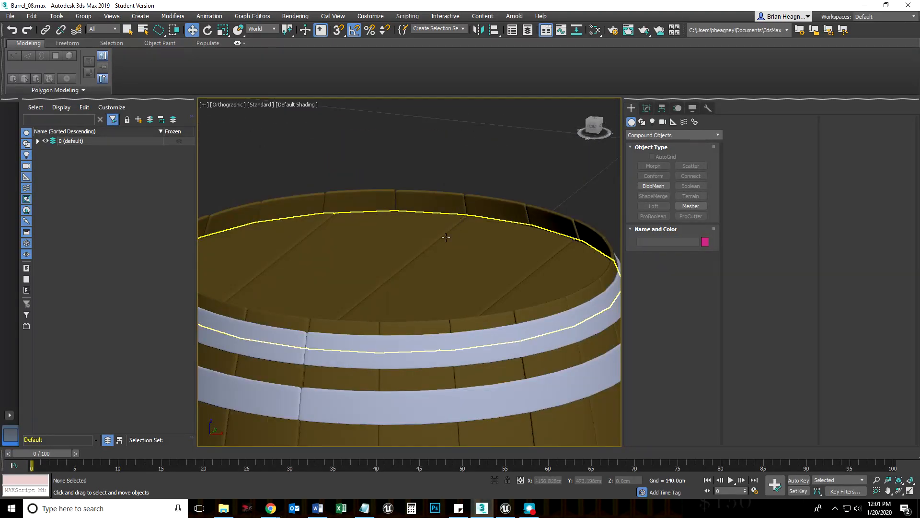
pyautogui.scroll(-5, 465, 225)
pyautogui.scroll(3, 440, 305)
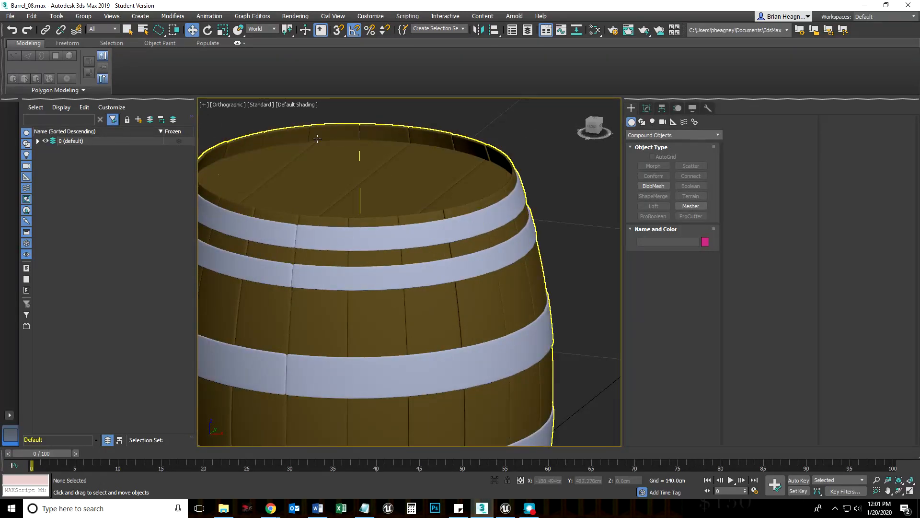
# View the whole barrel and look into its open underside
pyautogui.scroll(-4, 417, 224)
pyautogui.moveTo(401, 311); pyautogui.dragTo(410, 219, button='middle')
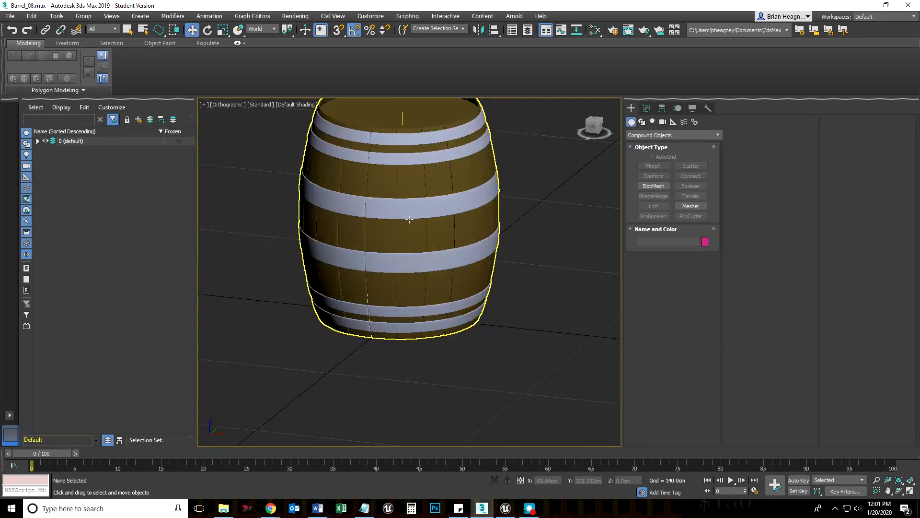
pyautogui.keyDown('alt'); pyautogui.moveTo(407, 329); pyautogui.dragTo(440, 246, button='middle'); pyautogui.keyUp('alt')
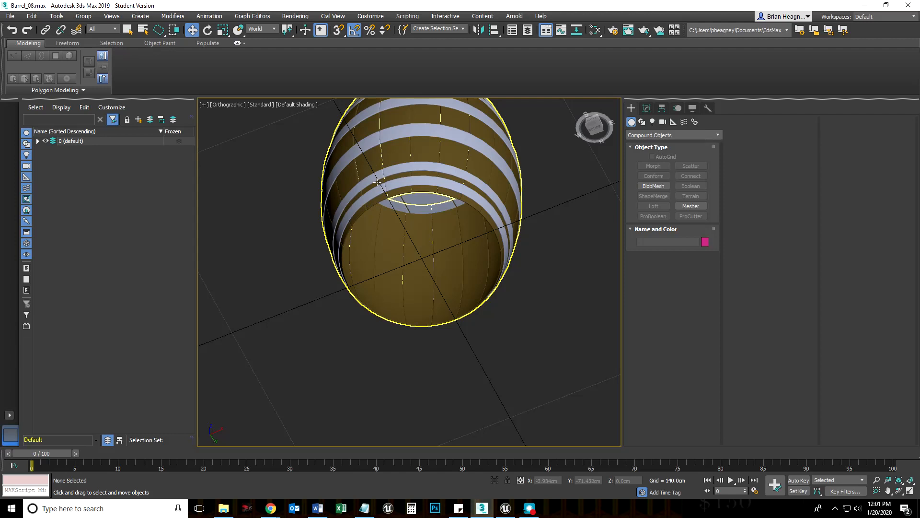